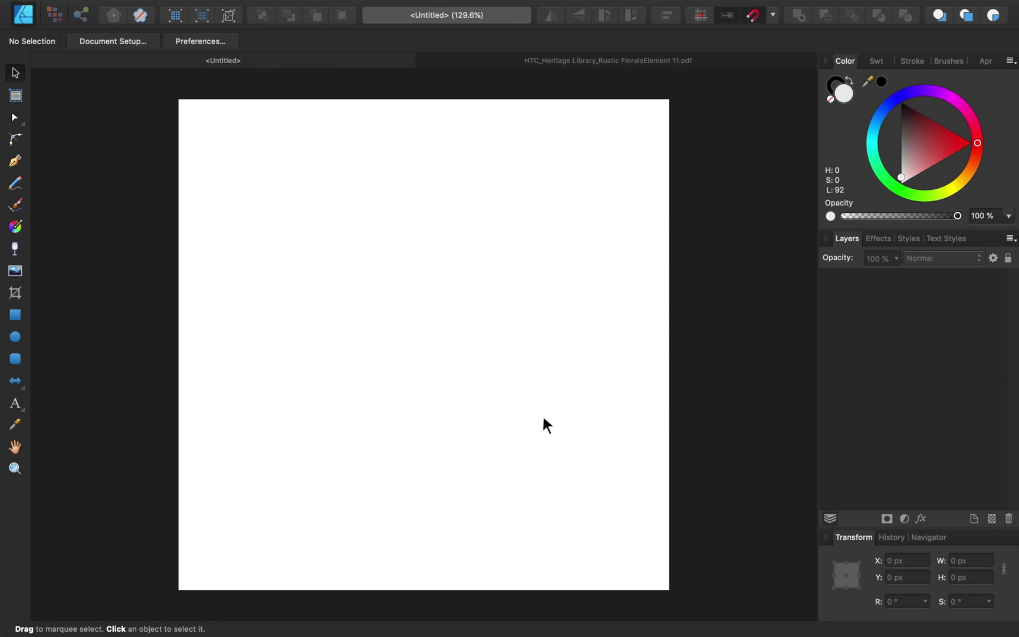
Step: Pick the Ellipse Tool so ovals can be drawn on the blank page
{"action": "left_click", "coordinate": [16, 339]}
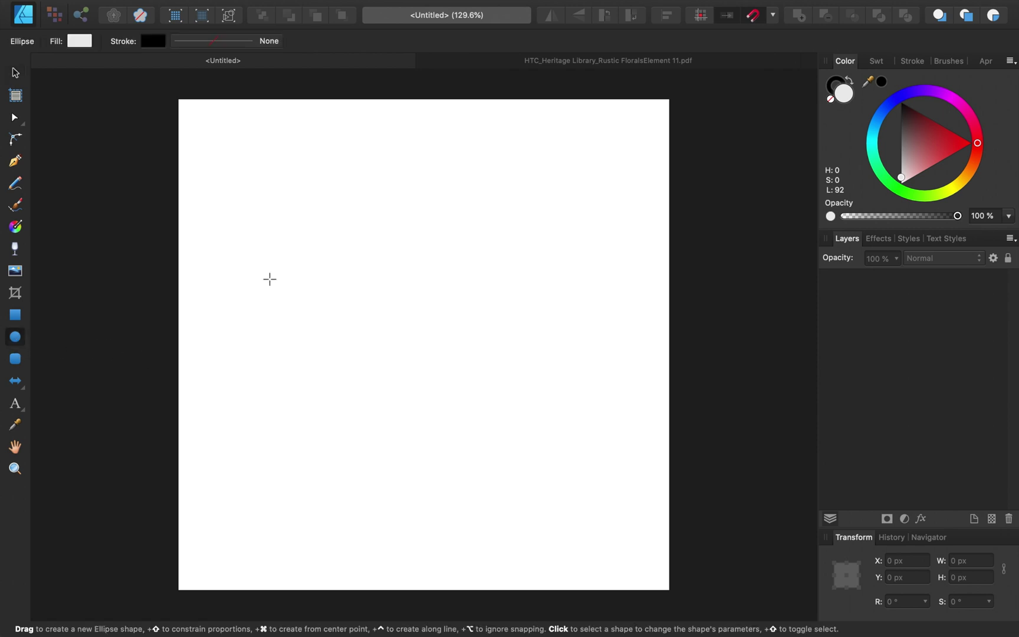
Step: Draw a 538.8 × 675.8 px tall oval centred on the page with no fill
{"action": "left_click_drag", "start_coordinate": [345, 210], "coordinate": [527, 537]}
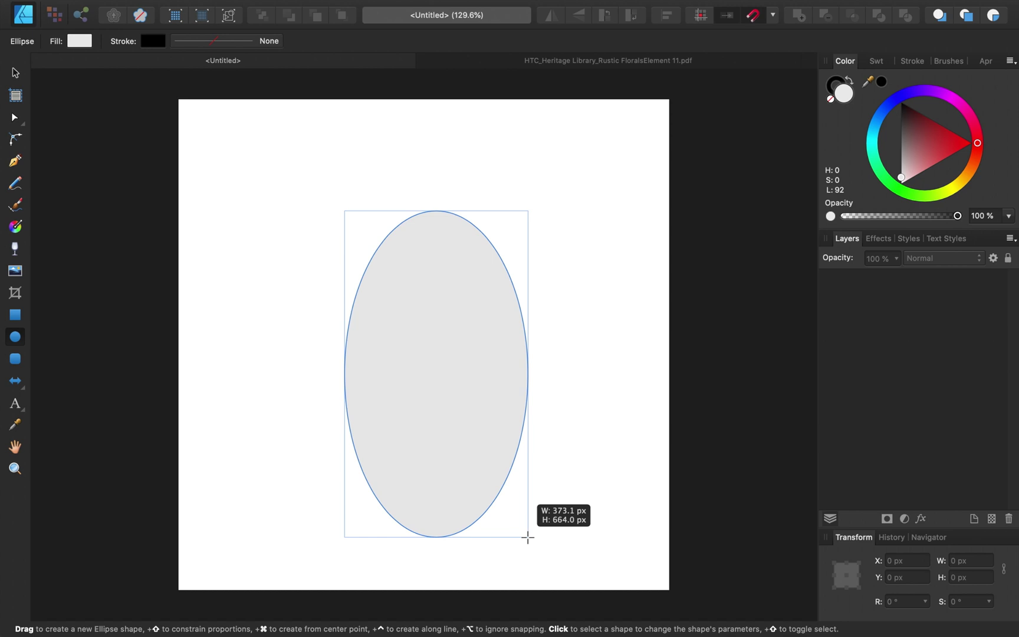
{"action": "left_click_drag", "start_coordinate": [528, 537], "coordinate": [609, 542]}
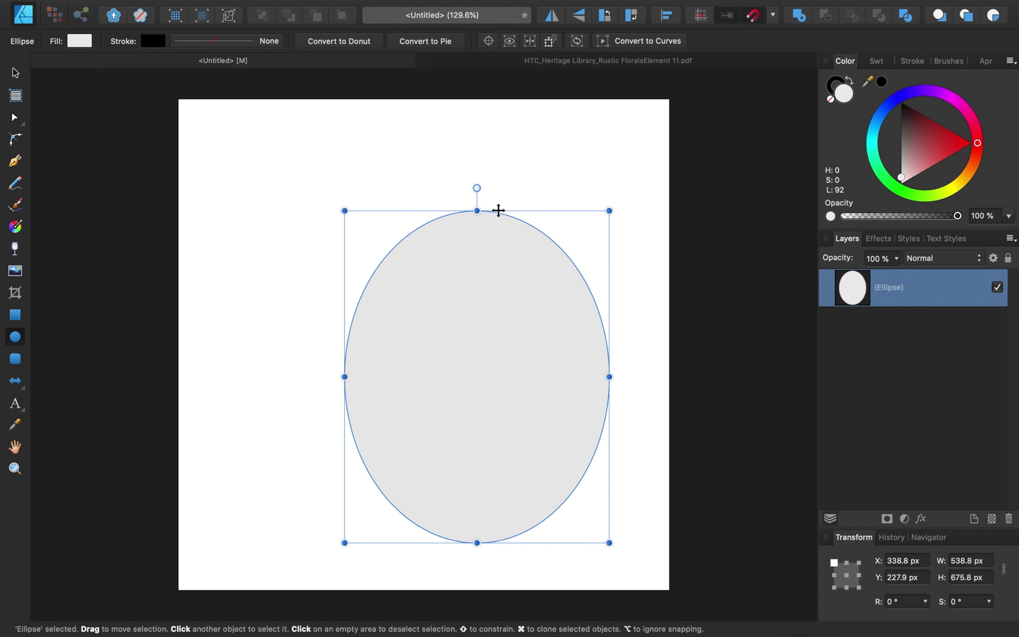
{"action": "left_click_drag", "start_coordinate": [496, 210], "coordinate": [447, 175]}
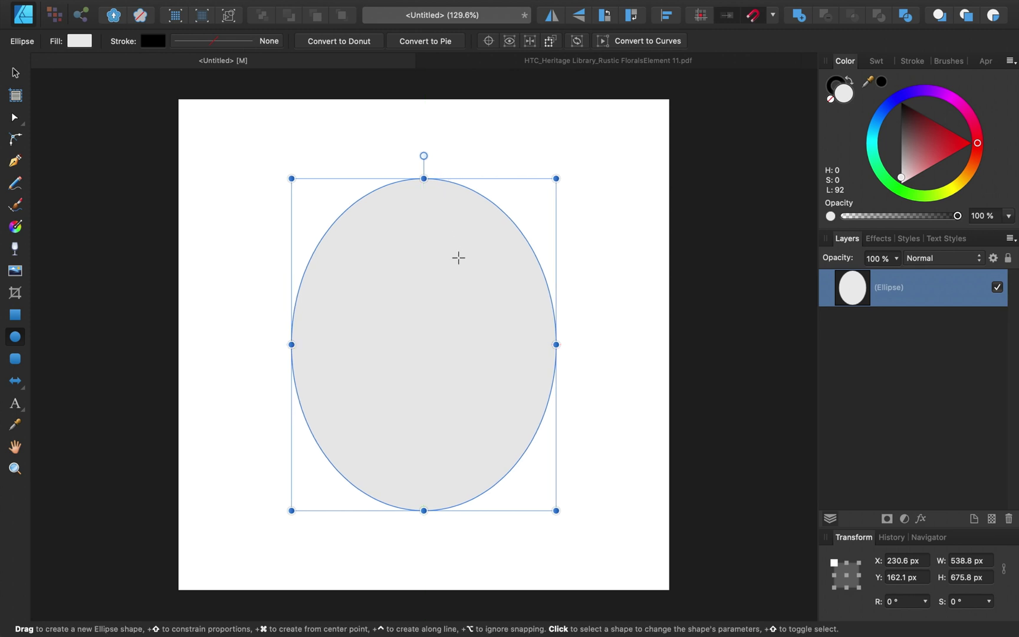
{"action": "left_click", "coordinate": [831, 100]}
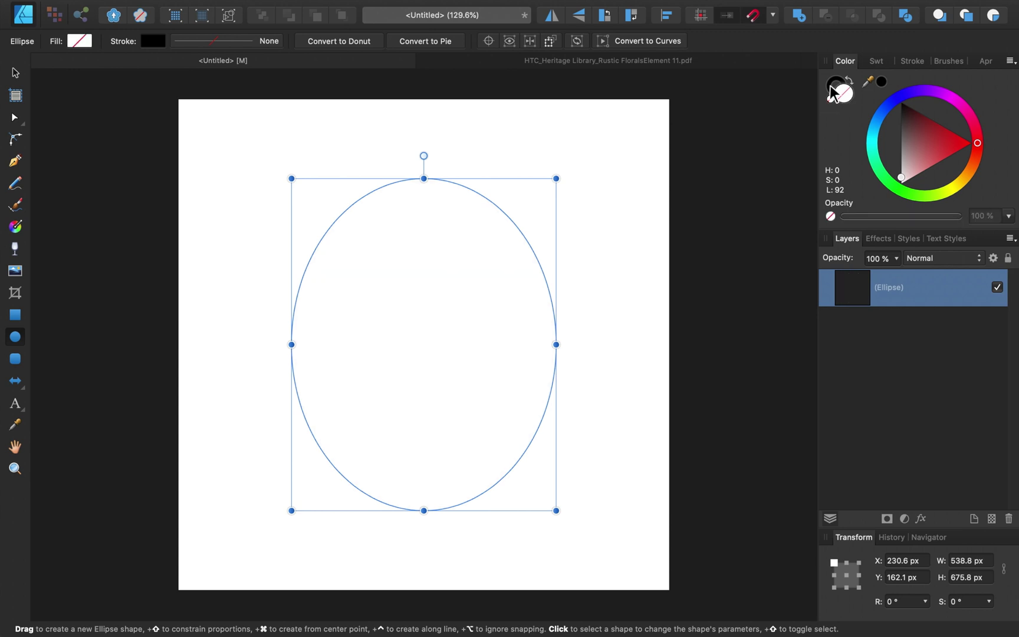
Step: Give the oval a 6 pt golden-ochre stroke (H 43, S 70, L 47)
{"action": "left_click", "coordinate": [834, 86]}
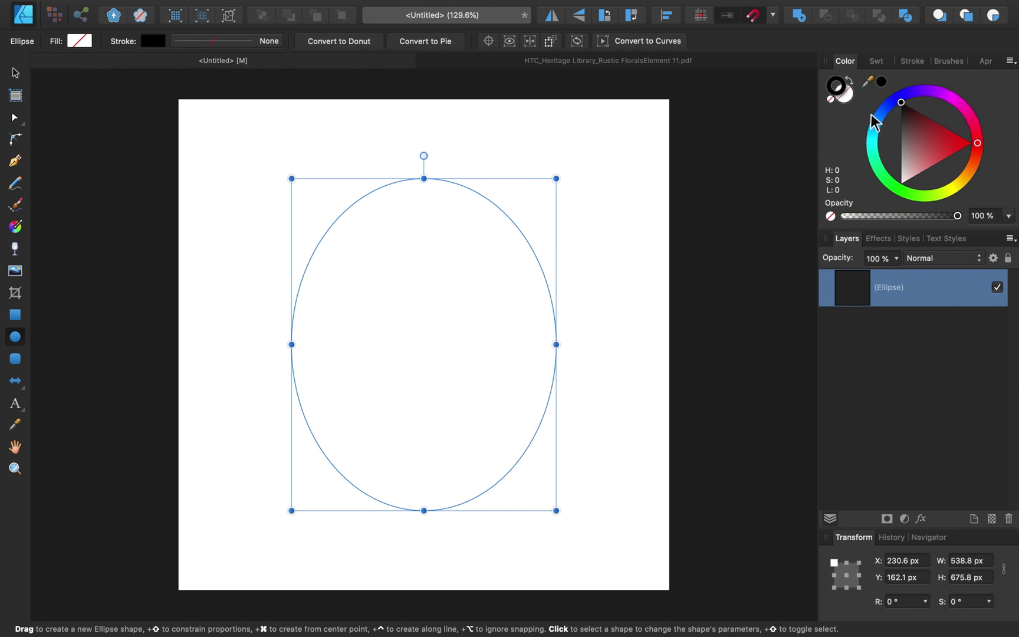
{"action": "left_click", "coordinate": [962, 175]}
{"action": "left_click_drag", "start_coordinate": [965, 177], "coordinate": [964, 180]}
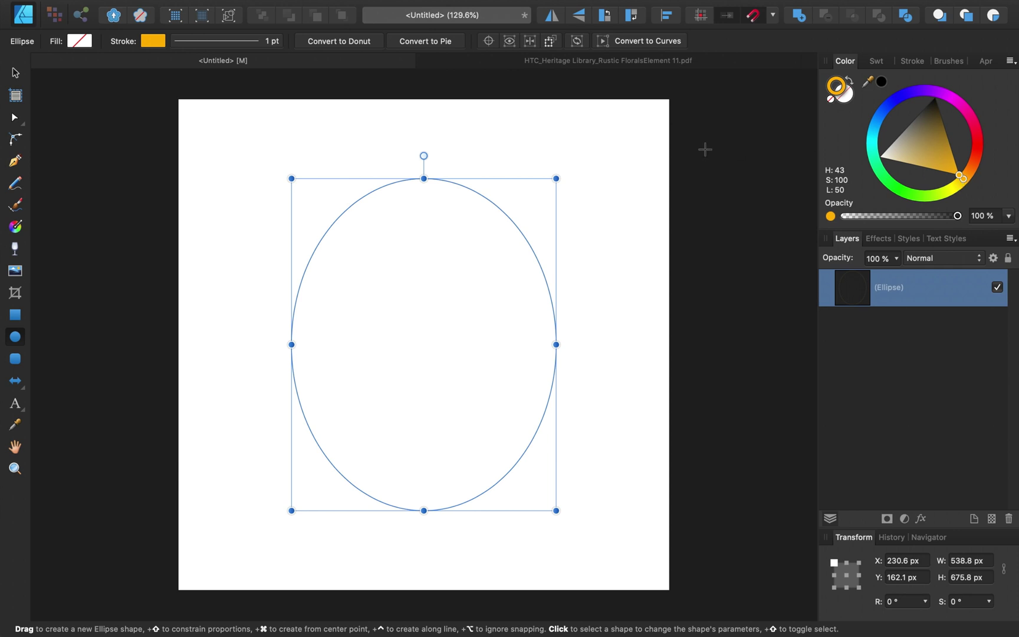
{"action": "left_click", "coordinate": [229, 43]}
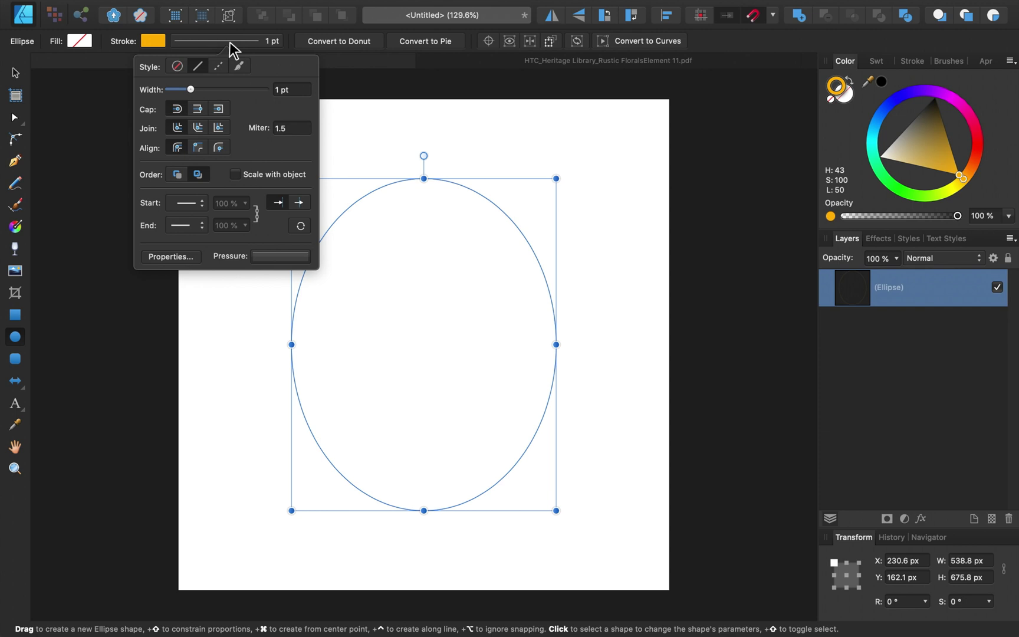
{"action": "left_click_drag", "start_coordinate": [191, 89], "coordinate": [201, 90]}
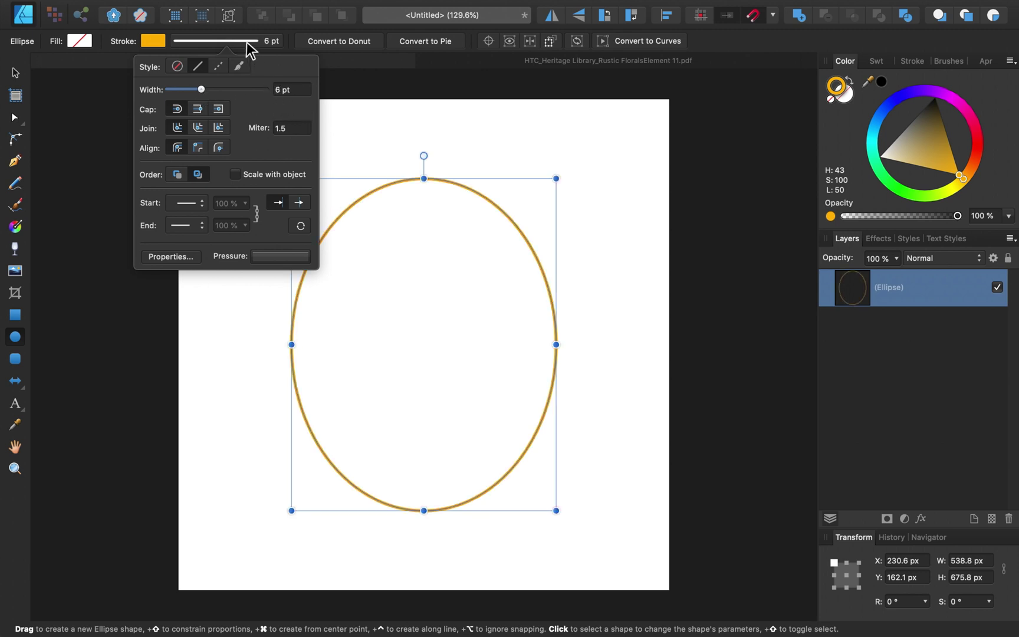
{"action": "left_click", "coordinate": [603, 309]}
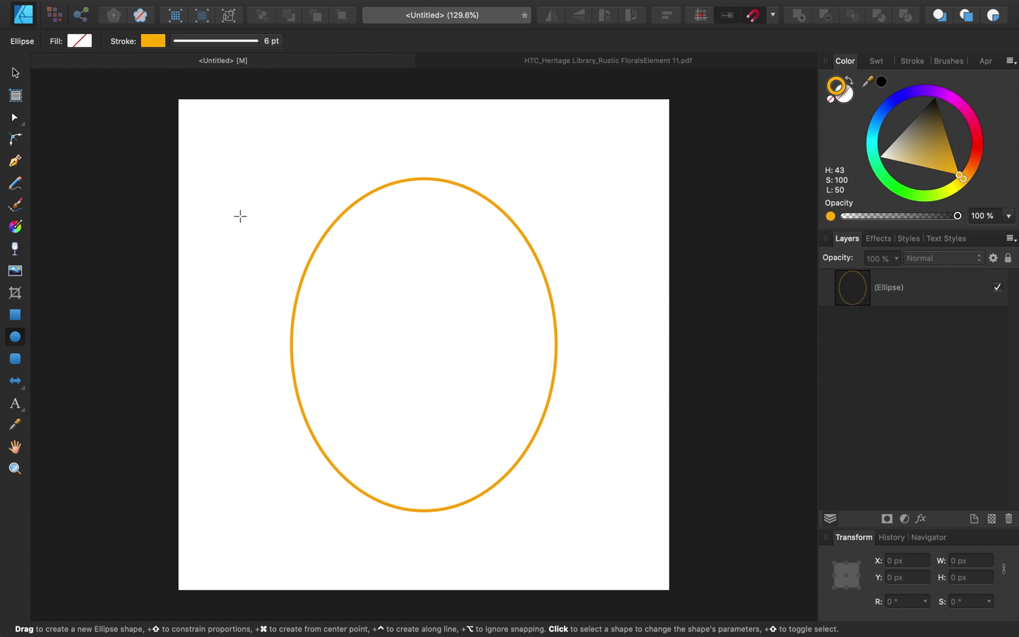
{"action": "left_click", "coordinate": [14, 73]}
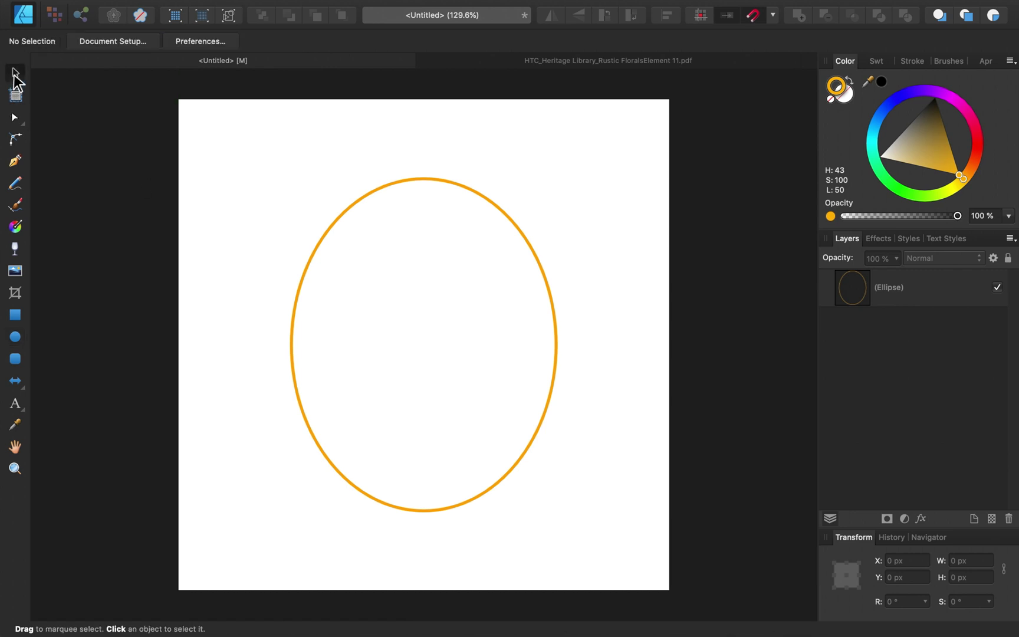
{"action": "left_click", "coordinate": [545, 281]}
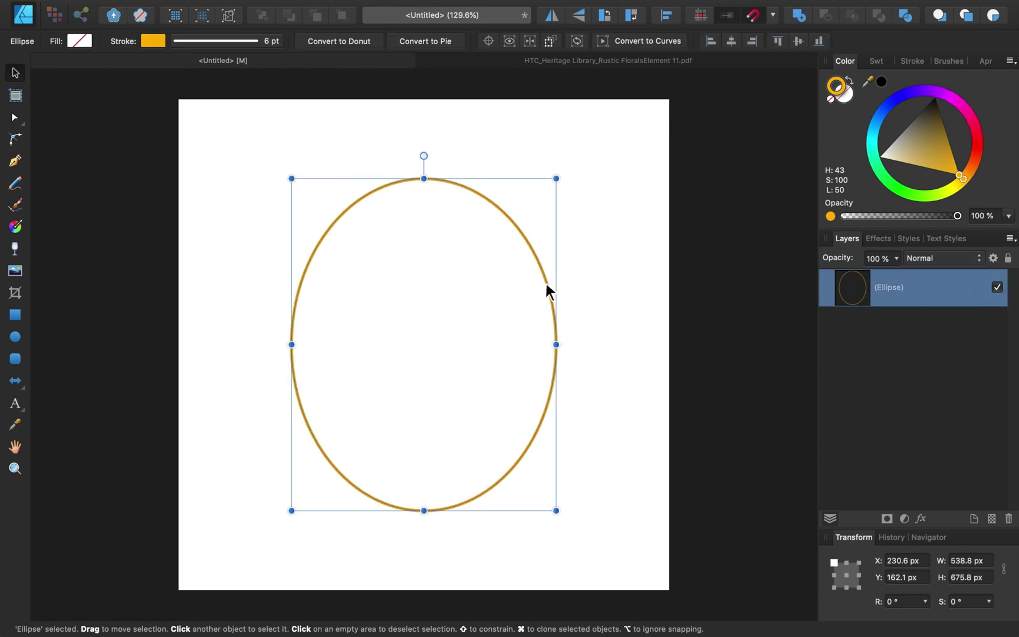
{"action": "mouse_move", "coordinate": [962, 174]}
{"action": "left_mouse_down"}
{"action": "mouse_move", "coordinate": [934, 158]}
{"action": "mouse_move", "coordinate": [942, 156]}
{"action": "left_mouse_up"}
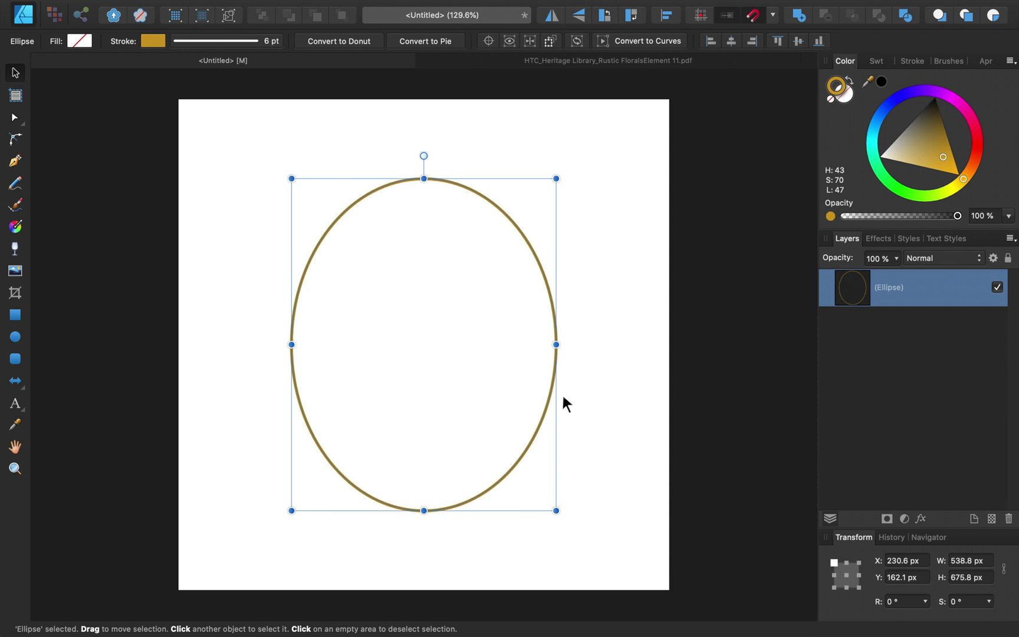
{"action": "left_click", "coordinate": [593, 384]}
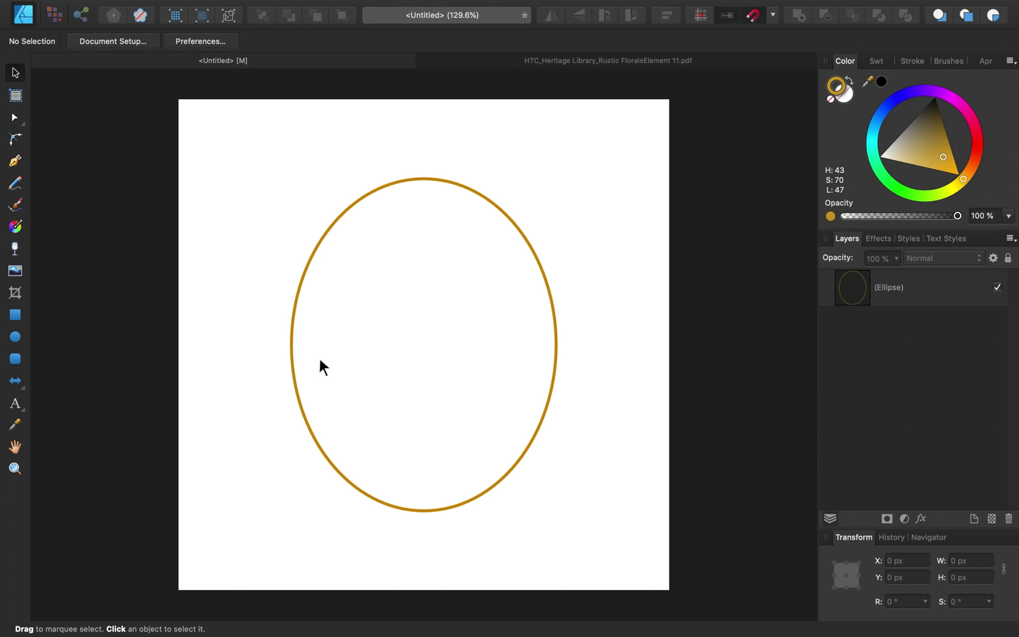
Step: Draw a straight horizontal line with the Pen Tool from the oval's left edge inward
{"action": "left_click", "coordinate": [17, 164]}
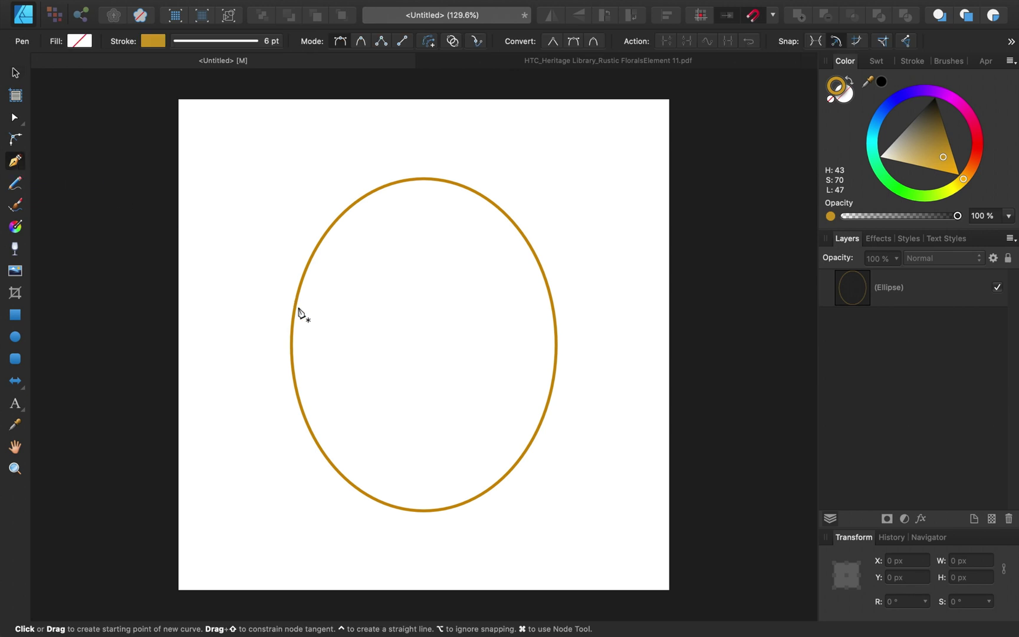
{"action": "scroll", "coordinate": [299, 310], "scroll_direction": "up", "scroll_amount": 3}
{"action": "scroll", "coordinate": [297, 311], "scroll_direction": "down", "scroll_amount": 2}
{"action": "scroll", "coordinate": [297, 311], "scroll_direction": "right", "scroll_amount": 2}
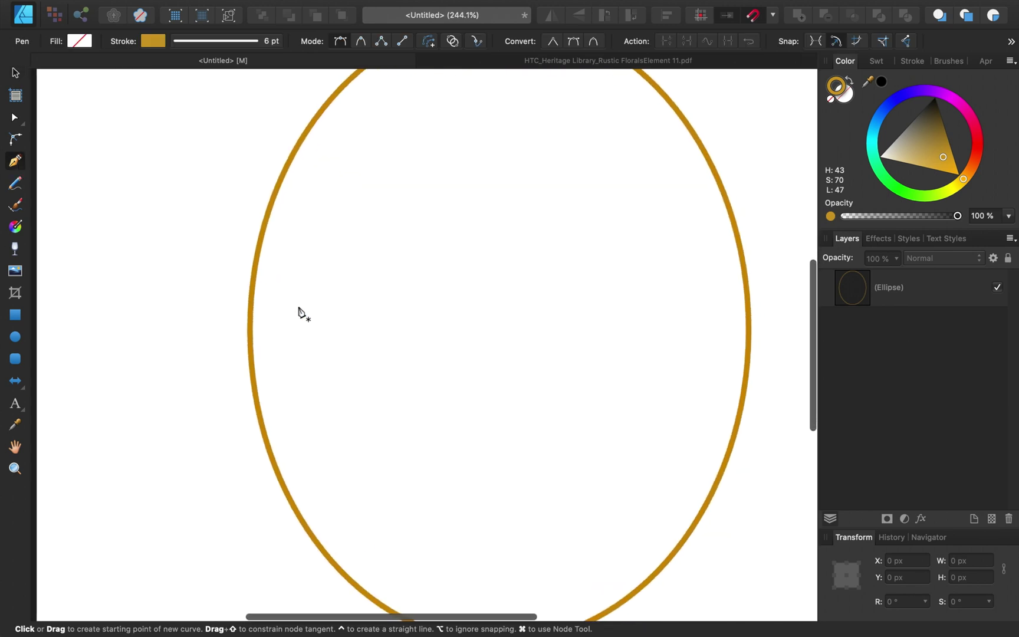
{"action": "left_click", "coordinate": [250, 283]}
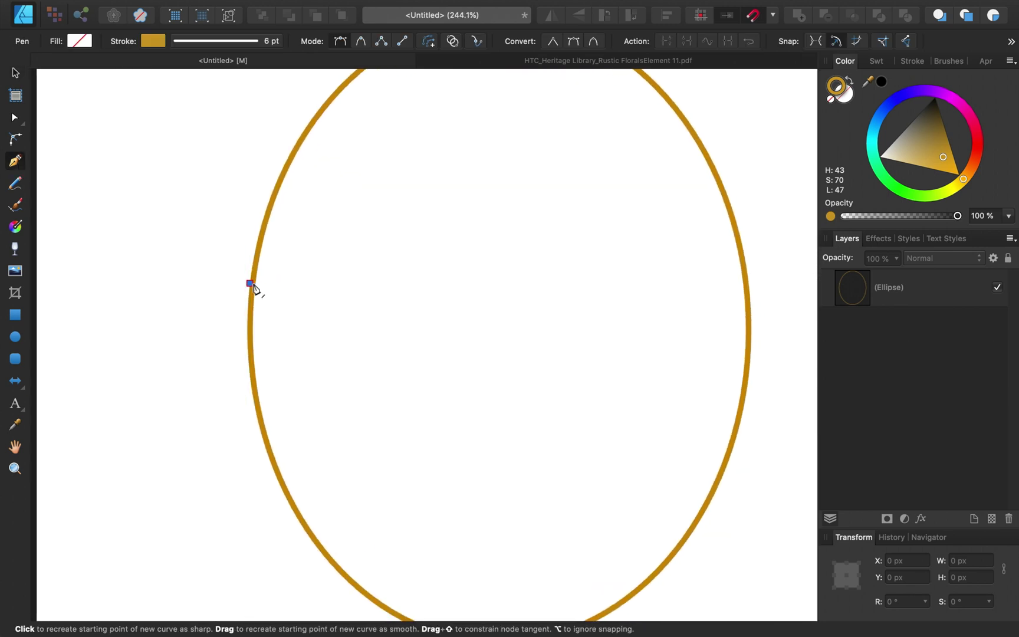
{"action": "left_click", "coordinate": [395, 283]}
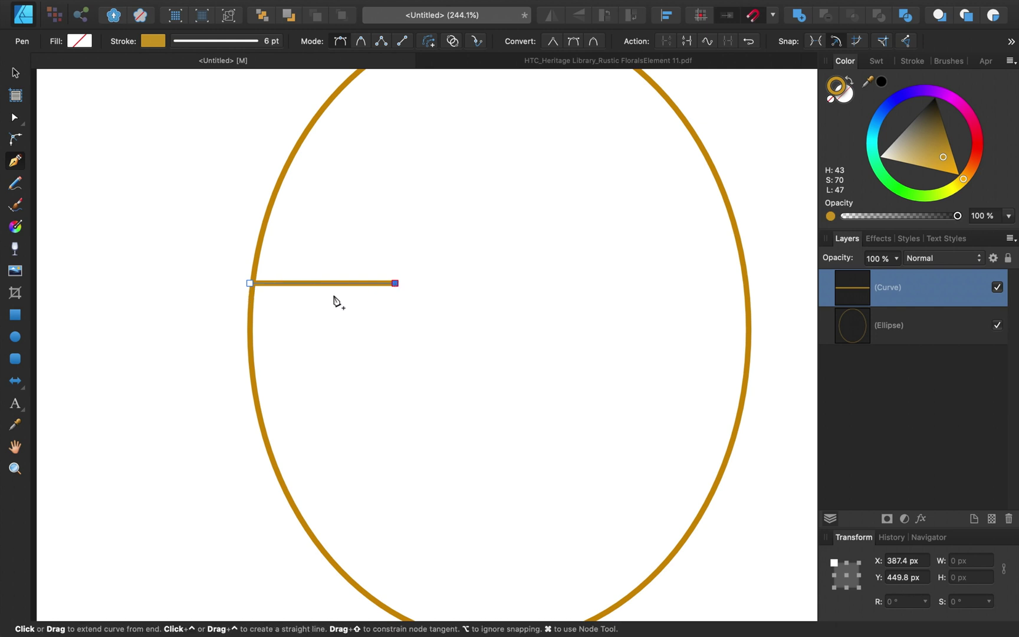
{"action": "scroll", "coordinate": [334, 301], "scroll_direction": "up", "scroll_amount": 3}
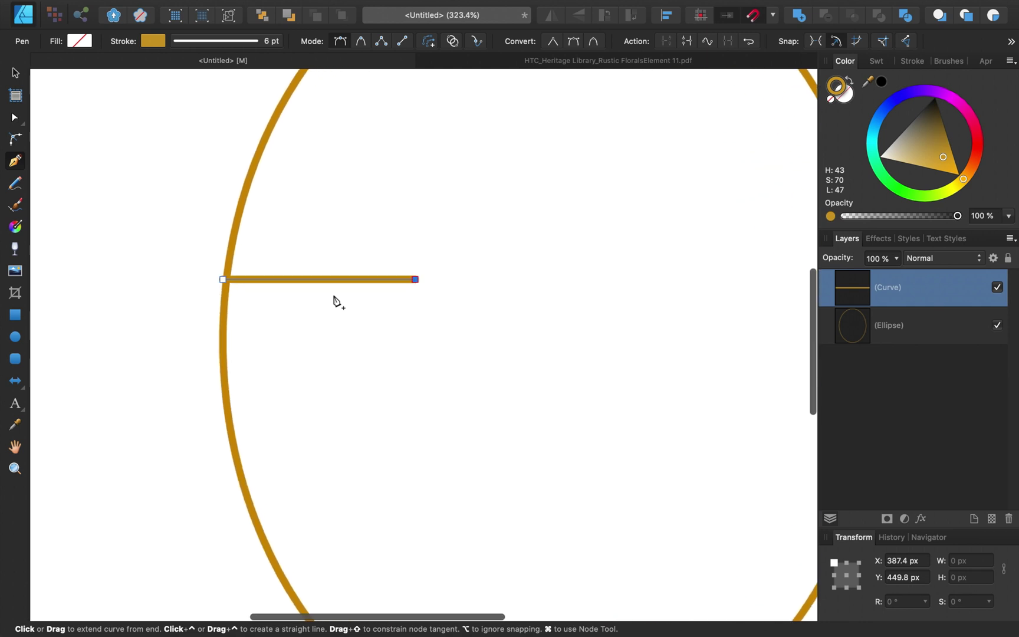
{"action": "scroll", "coordinate": [403, 255], "scroll_direction": "up", "scroll_amount": 3}
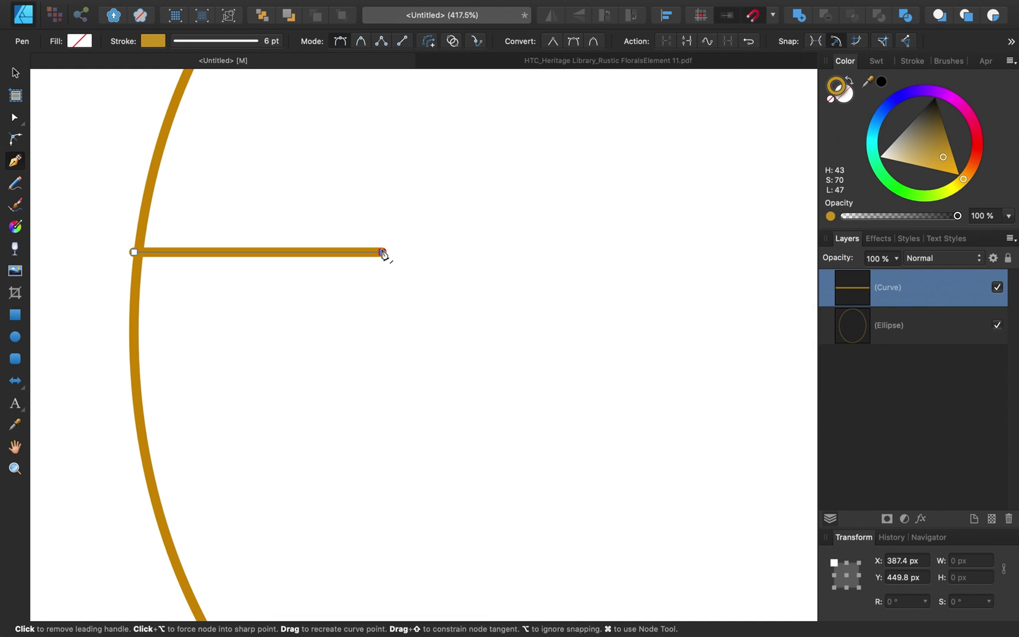
Step: Give the line square end caps
{"action": "left_click", "coordinate": [228, 40]}
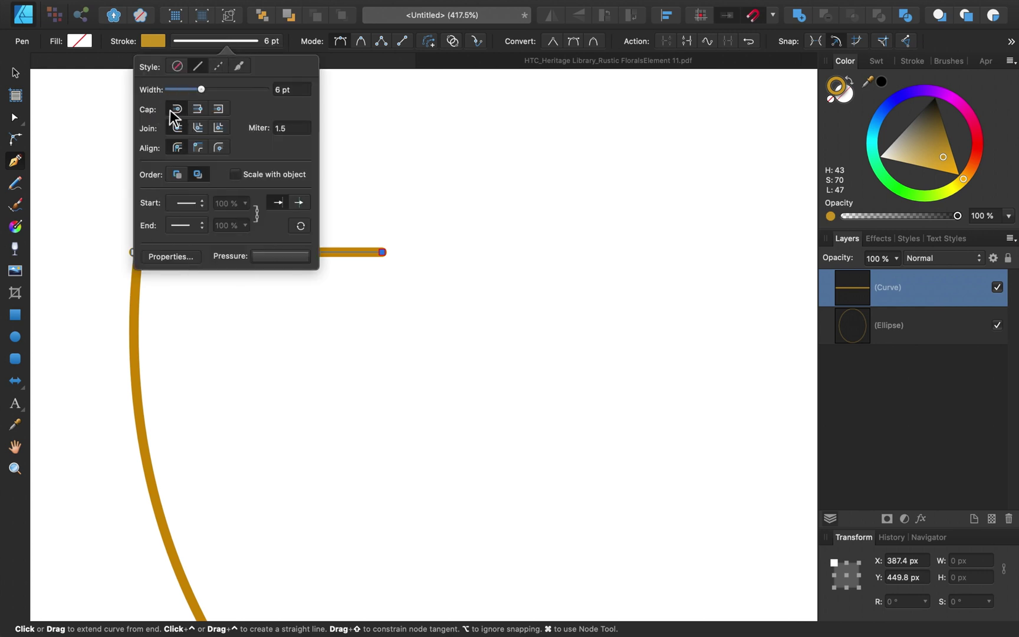
{"action": "left_click", "coordinate": [223, 109]}
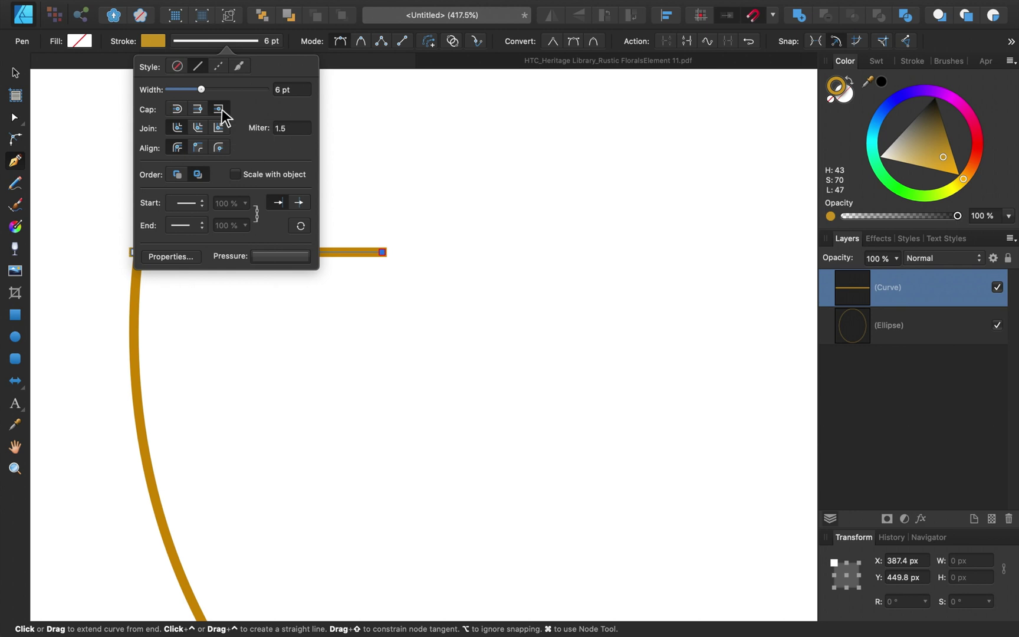
{"action": "left_click", "coordinate": [21, 72]}
{"action": "left_click", "coordinate": [412, 266]}
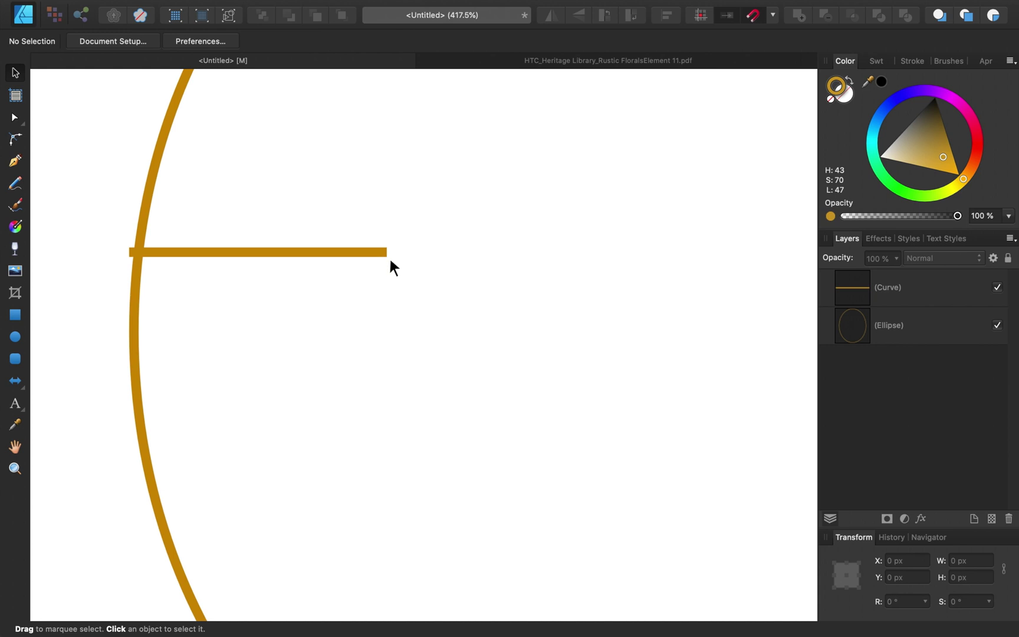
{"action": "scroll", "coordinate": [388, 255], "scroll_direction": "down", "scroll_amount": 5}
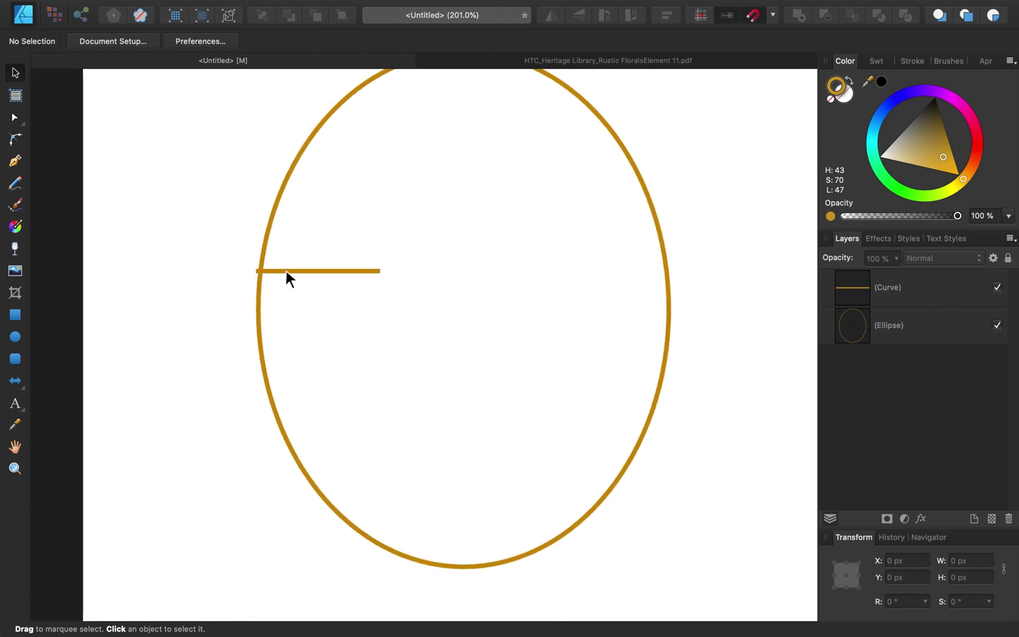
Step: Nudge the horizontal line 5 px to the right
{"action": "left_click", "coordinate": [286, 270]}
{"action": "scroll", "coordinate": [286, 270], "scroll_direction": "up", "scroll_amount": 7}
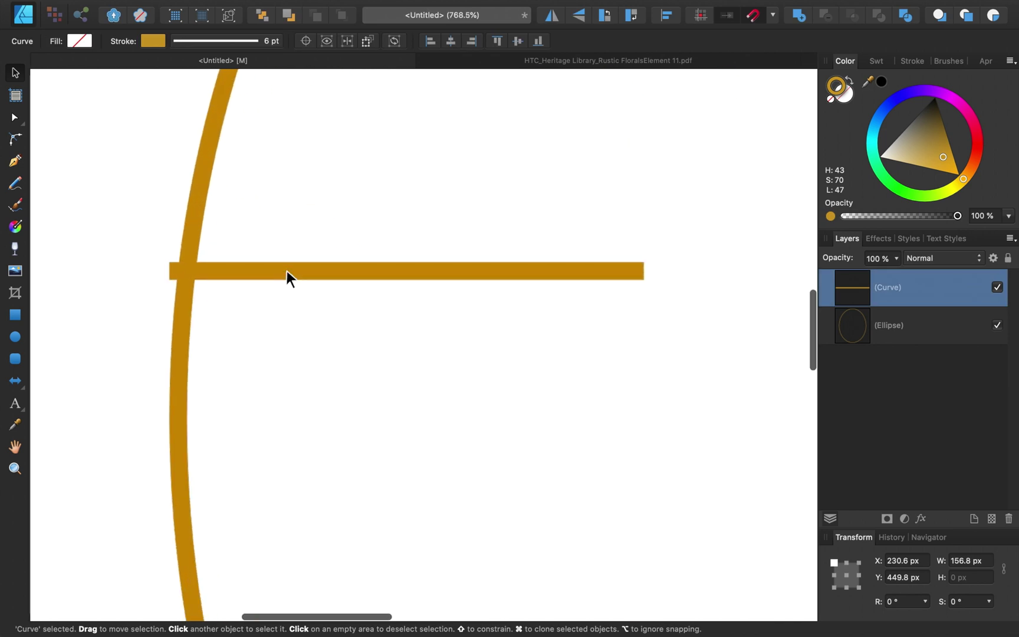
{"action": "scroll", "coordinate": [287, 270], "scroll_direction": "left", "scroll_amount": 2}
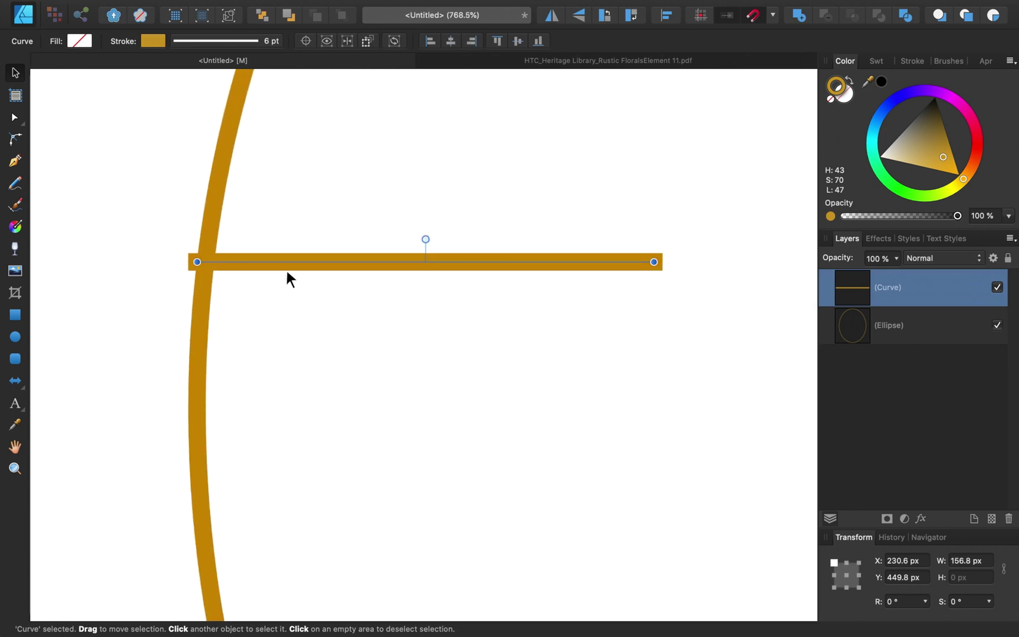
{"action": "key", "text": "Right"}
{"action": "key", "text": "Right"}
{"action": "key", "text": "Right"}
{"action": "key", "text": "Right"}
{"action": "key", "text": "Right"}
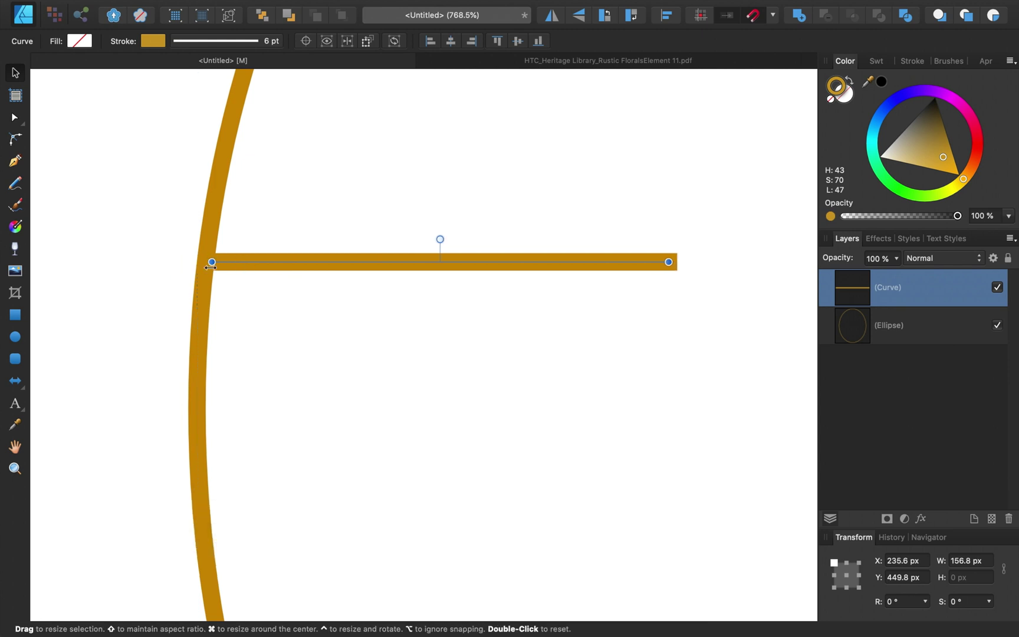
{"action": "left_click", "coordinate": [375, 332]}
{"action": "scroll", "coordinate": [375, 331], "scroll_direction": "down", "scroll_amount": 5}
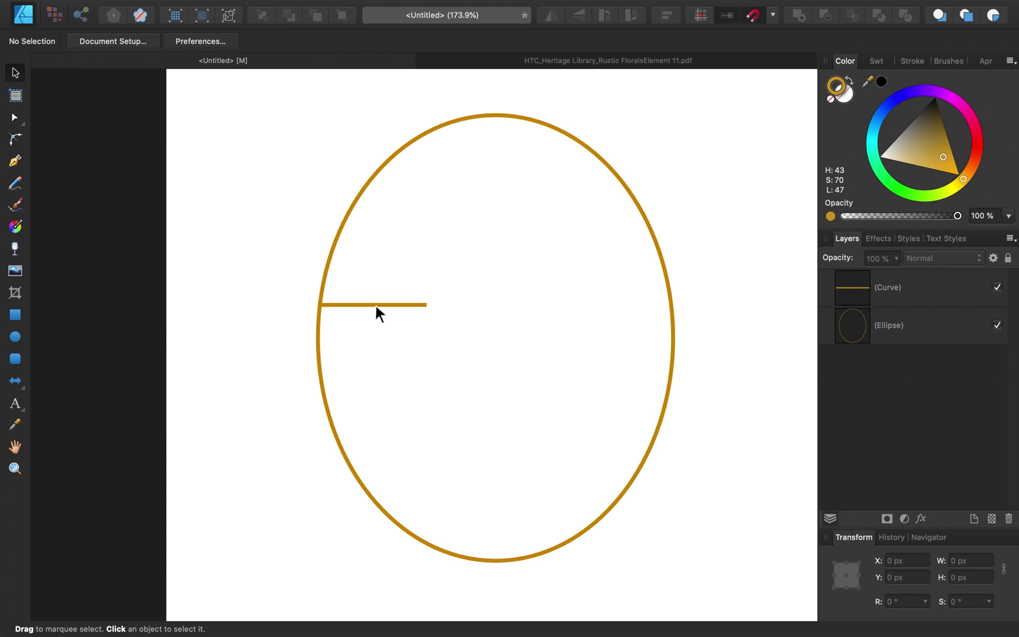
Step: Lower the second gold bar, then copy the pair onto the oval's right edge
{"action": "left_click", "coordinate": [375, 305]}
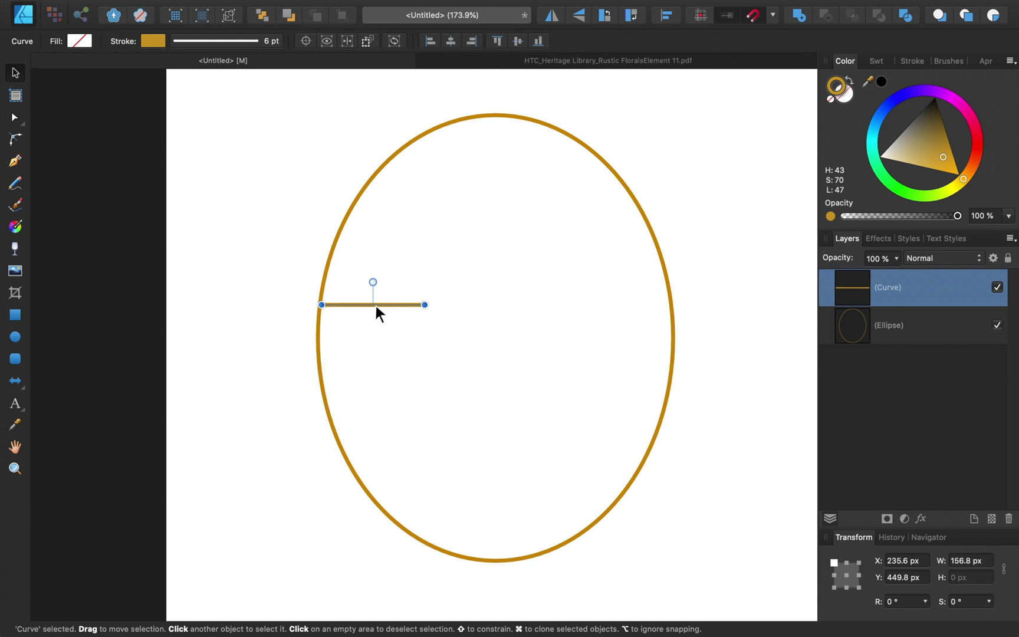
{"action": "left_click_drag", "start_coordinate": [376, 307], "coordinate": [374, 351]}
{"action": "left_click", "coordinate": [383, 369]}
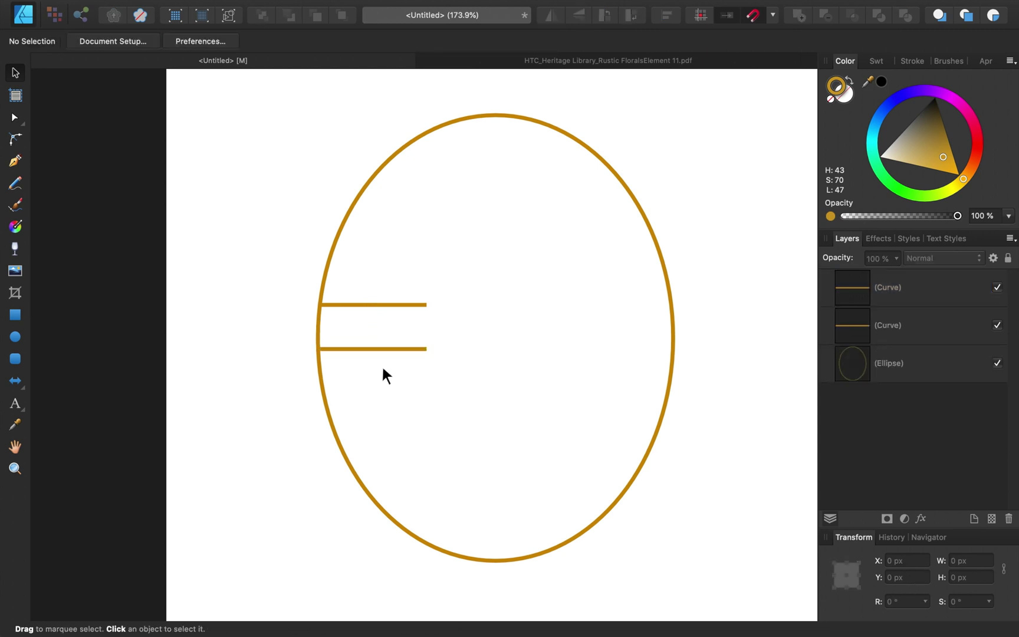
{"action": "left_click_drag", "start_coordinate": [446, 369], "coordinate": [303, 275]}
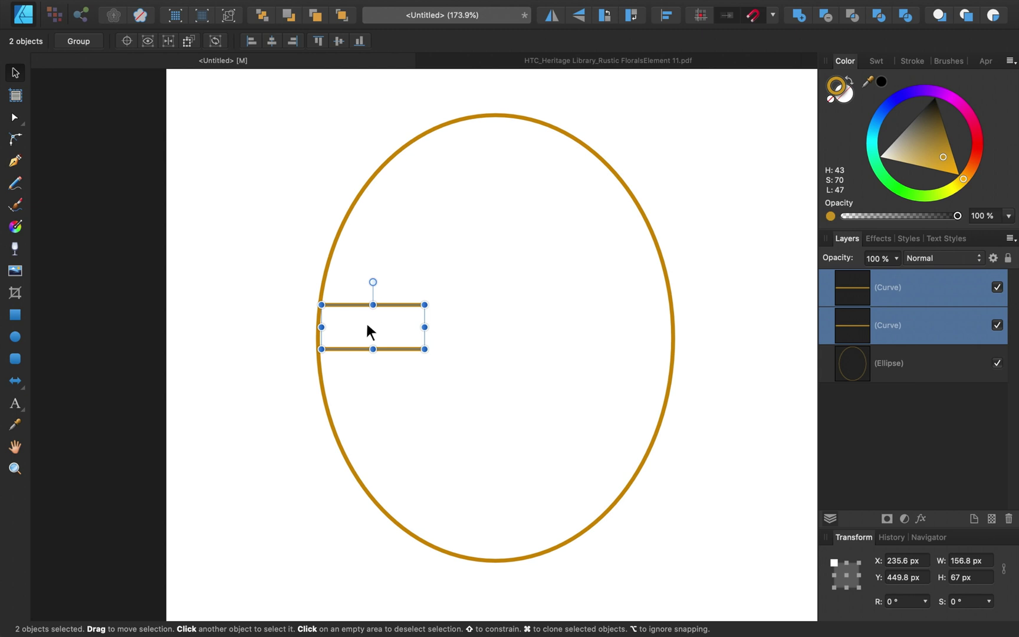
{"action": "left_click_drag", "start_coordinate": [366, 325], "coordinate": [613, 333]}
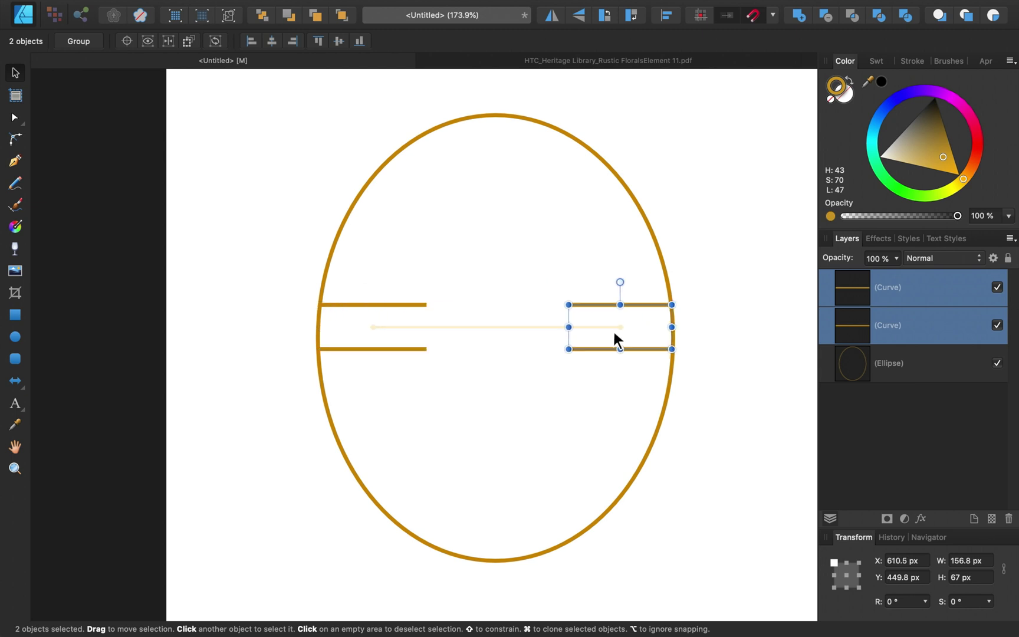
{"action": "left_click", "coordinate": [547, 405]}
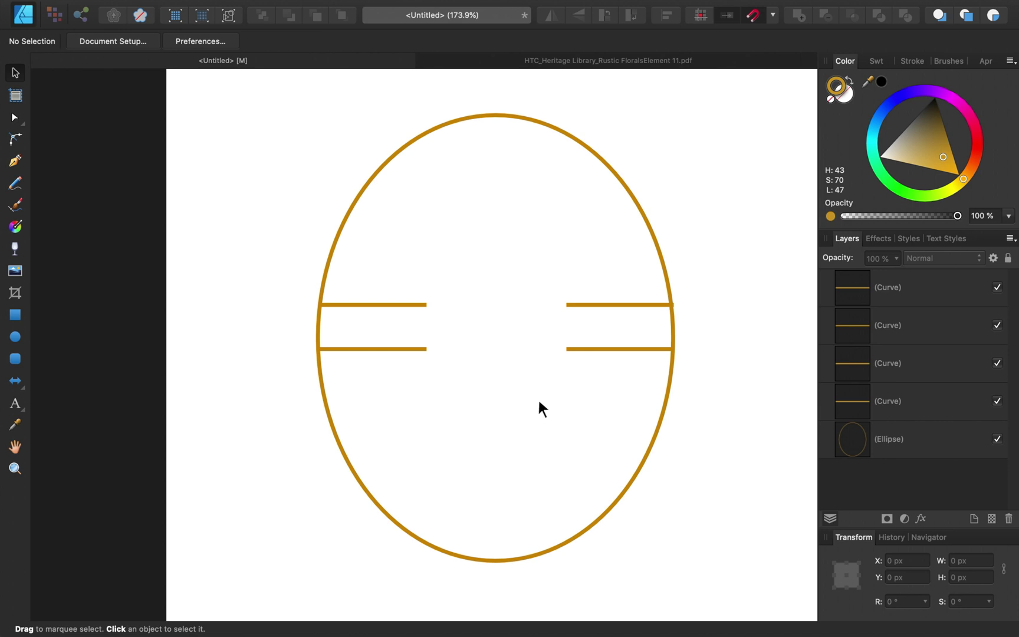
Step: Snap all four gold bars so they are centred horizontally in the oval
{"action": "left_click_drag", "start_coordinate": [697, 394], "coordinate": [288, 282]}
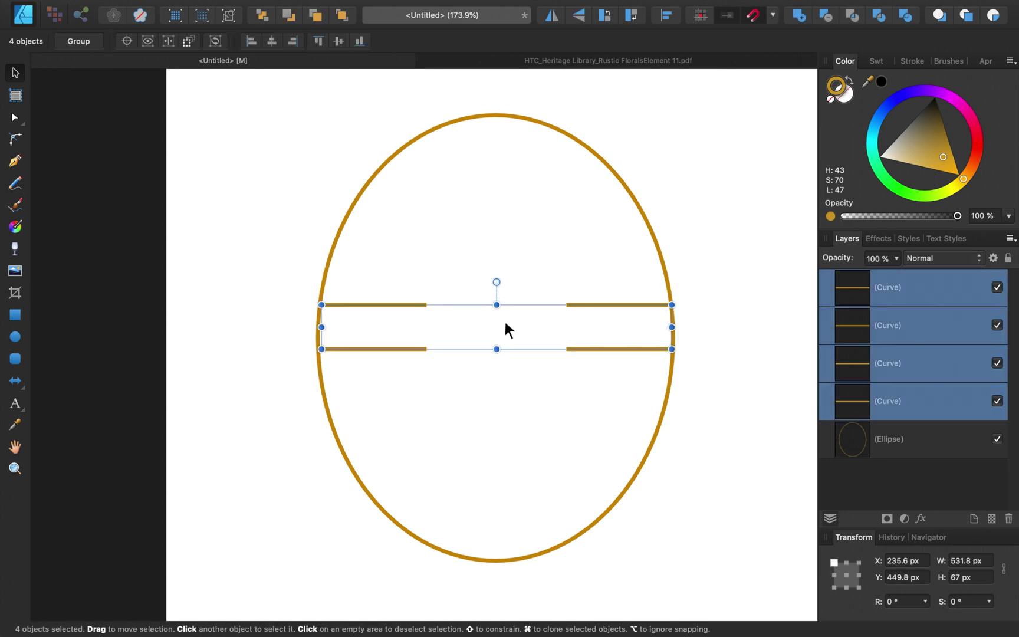
{"action": "left_click_drag", "start_coordinate": [505, 324], "coordinate": [504, 331]}
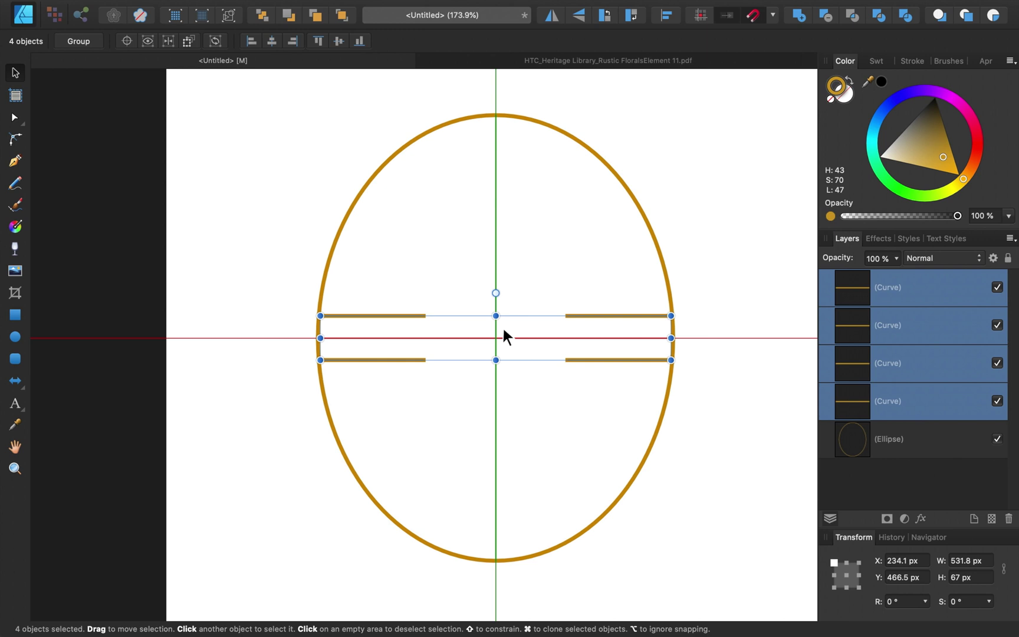
{"action": "left_click_drag", "start_coordinate": [503, 331], "coordinate": [503, 331]}
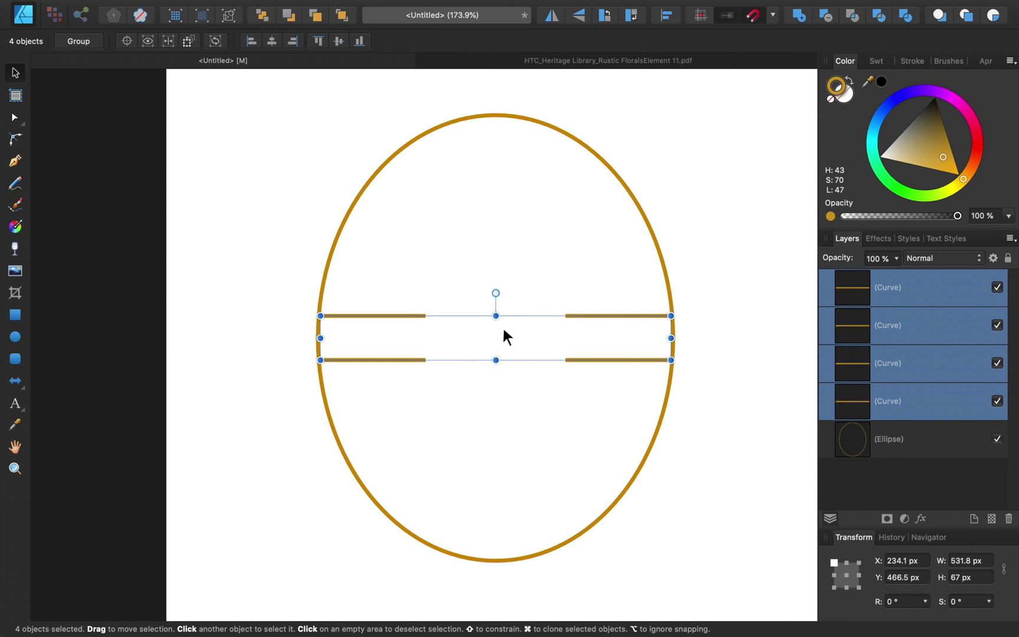
{"action": "scroll", "coordinate": [503, 331], "scroll_direction": "up", "scroll_amount": 3}
{"action": "scroll", "coordinate": [504, 331], "scroll_direction": "up", "scroll_amount": 3}
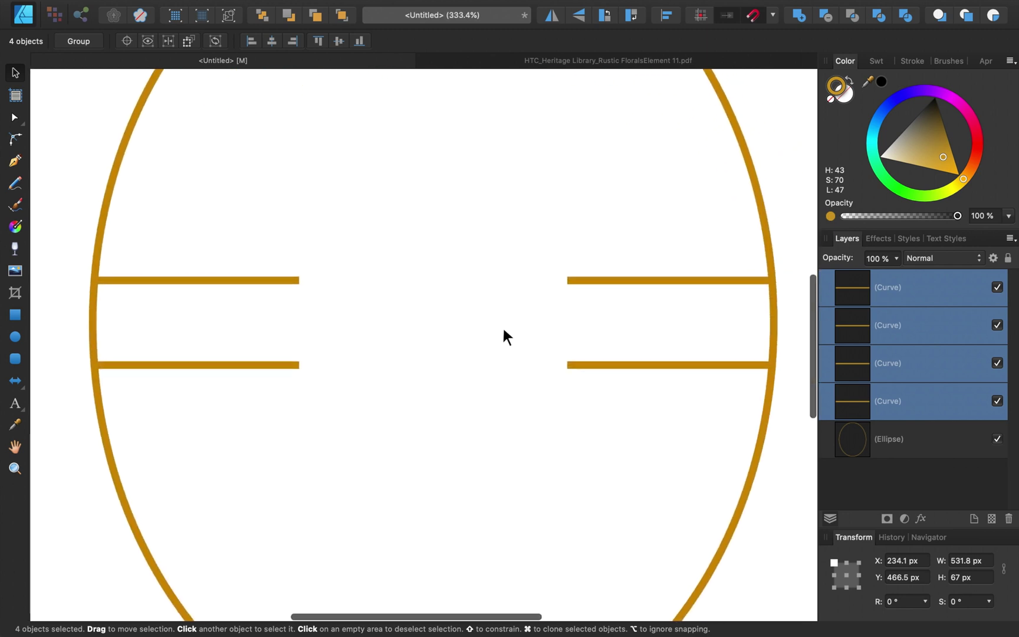
{"action": "scroll", "coordinate": [754, 347], "scroll_direction": "up", "scroll_amount": 3}
{"action": "scroll", "coordinate": [753, 352], "scroll_direction": "right", "scroll_amount": 2}
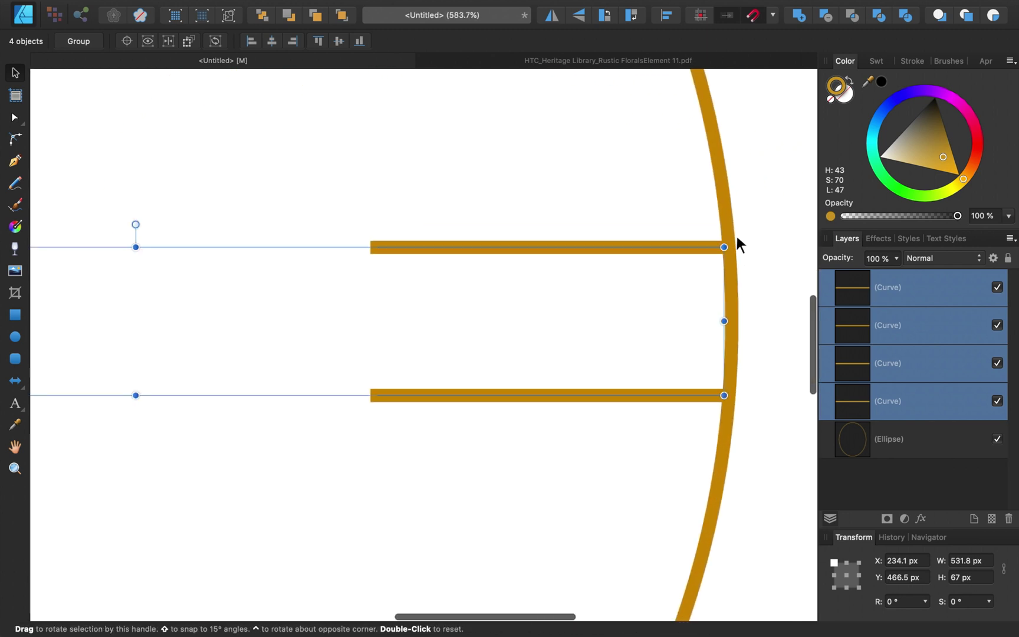
{"action": "scroll", "coordinate": [489, 442], "scroll_direction": "left", "scroll_amount": 10}
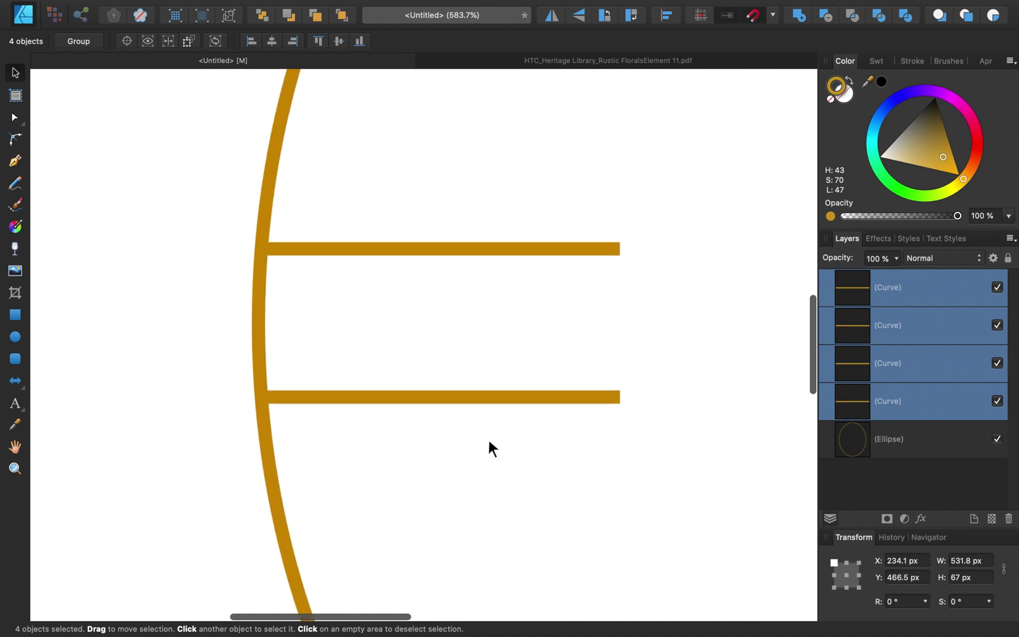
{"action": "scroll", "coordinate": [489, 442], "scroll_direction": "right", "scroll_amount": 3}
{"action": "scroll", "coordinate": [489, 449], "scroll_direction": "down", "scroll_amount": 5}
{"action": "scroll", "coordinate": [489, 448], "scroll_direction": "down", "scroll_amount": 1}
{"action": "scroll", "coordinate": [490, 448], "scroll_direction": "right", "scroll_amount": 1}
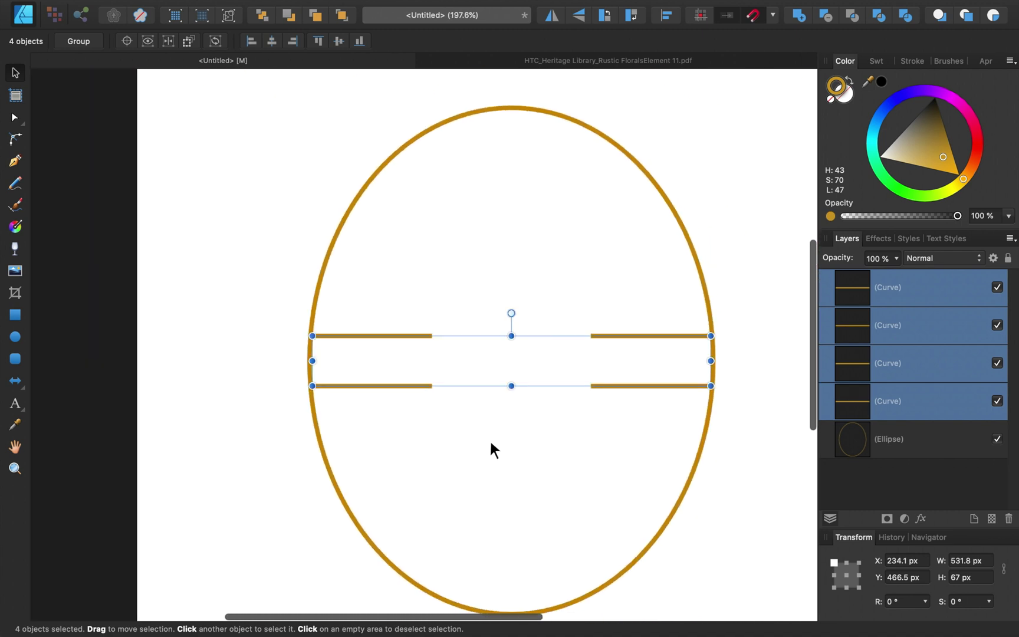
{"action": "left_click", "coordinate": [514, 465]}
{"action": "scroll", "coordinate": [515, 466], "scroll_direction": "down", "scroll_amount": 1}
{"action": "scroll", "coordinate": [515, 466], "scroll_direction": "right", "scroll_amount": 1}
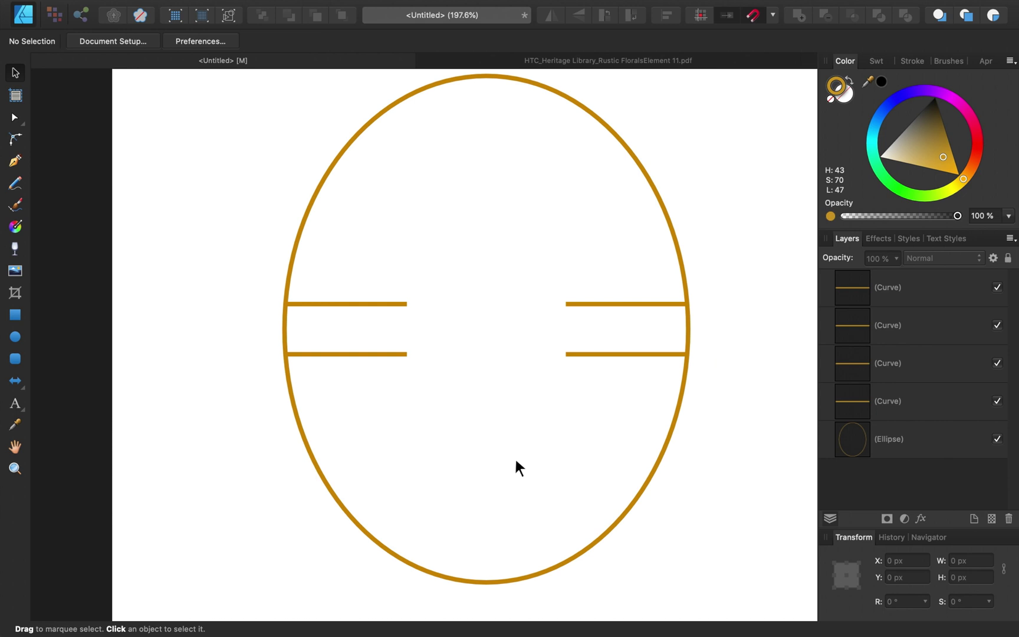
Step: View the pansy bouquet PDF, then switch to the Heritage Library page in the browser
{"action": "left_click", "coordinate": [587, 58]}
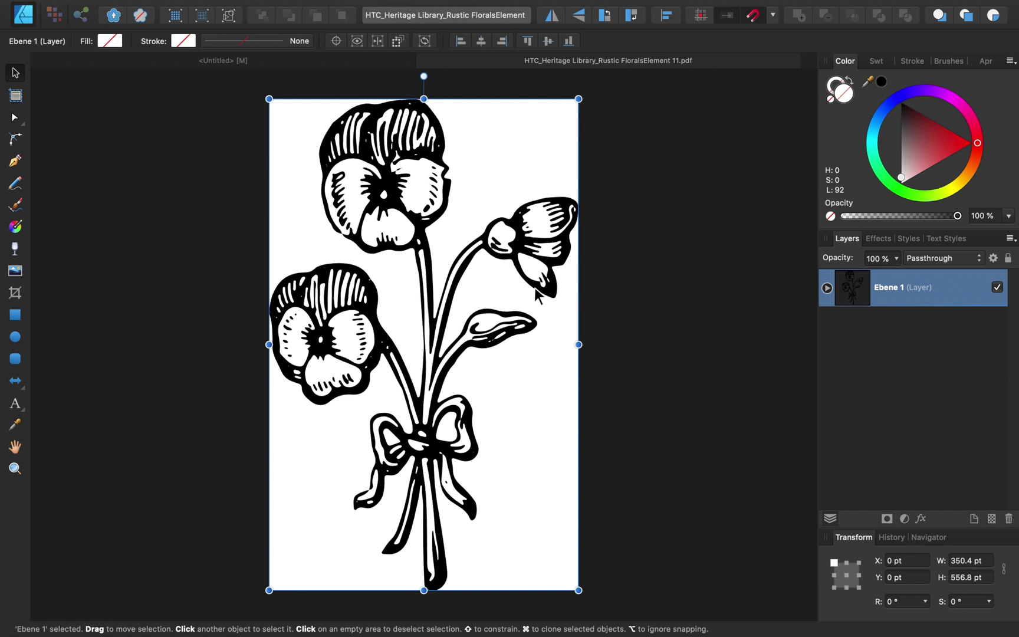
{"action": "key", "text": "ctrl+Right"}
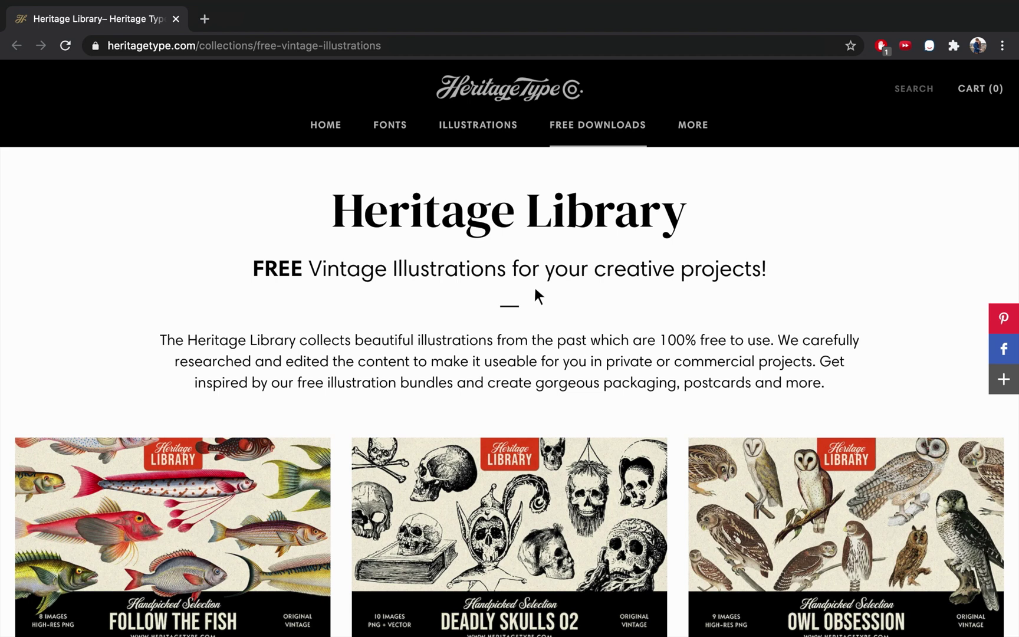
Step: Scroll the Heritage Library collection down to the Rustic Florals bundle
{"action": "scroll", "coordinate": [537, 294], "scroll_direction": "down", "scroll_amount": 5}
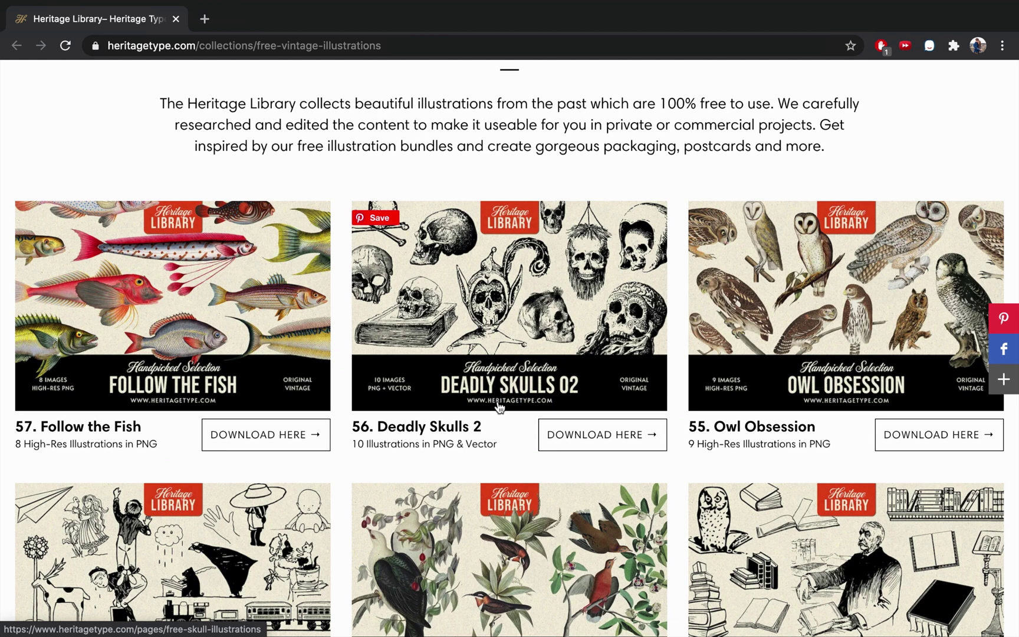
{"action": "scroll", "coordinate": [499, 407], "scroll_direction": "down", "scroll_amount": 7}
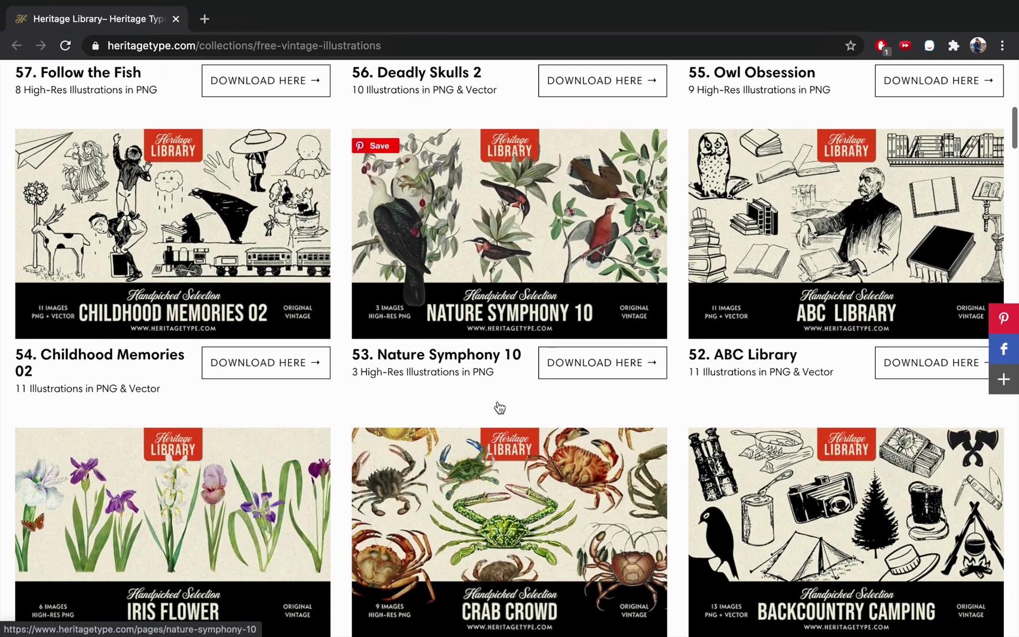
{"action": "scroll", "coordinate": [496, 401], "scroll_direction": "down", "scroll_amount": 2}
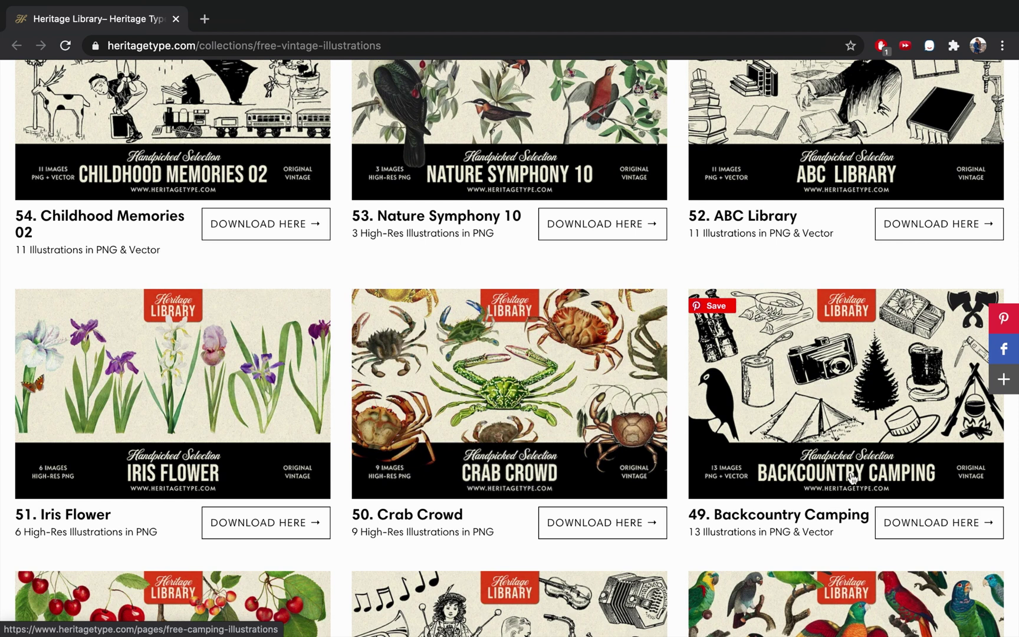
{"action": "scroll", "coordinate": [865, 486], "scroll_direction": "down", "scroll_amount": 12}
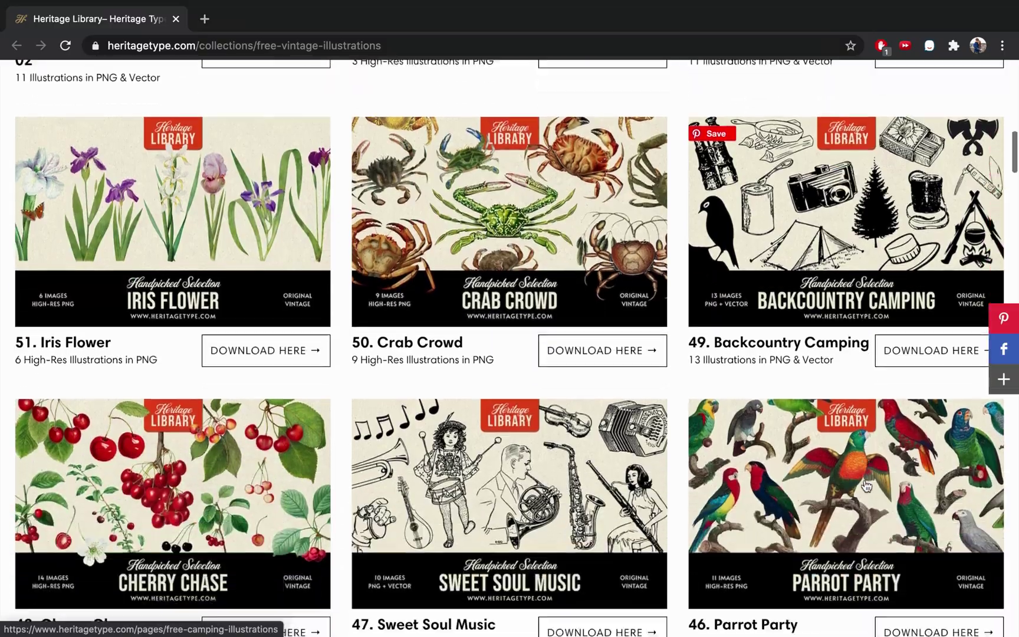
{"action": "scroll", "coordinate": [865, 486], "scroll_direction": "down", "scroll_amount": 20}
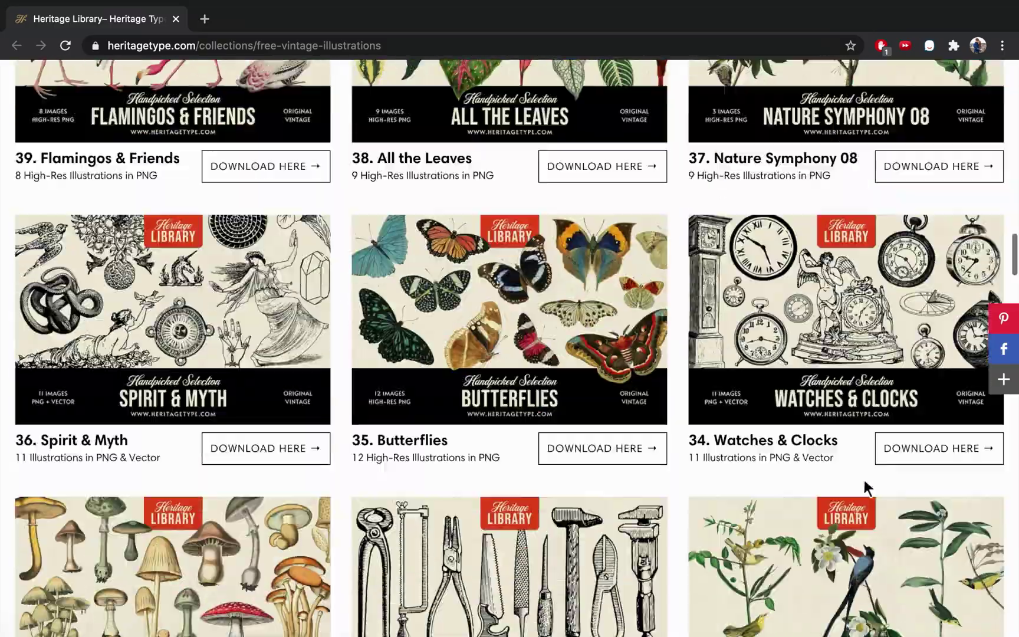
{"action": "scroll", "coordinate": [865, 486], "scroll_direction": "down", "scroll_amount": 1}
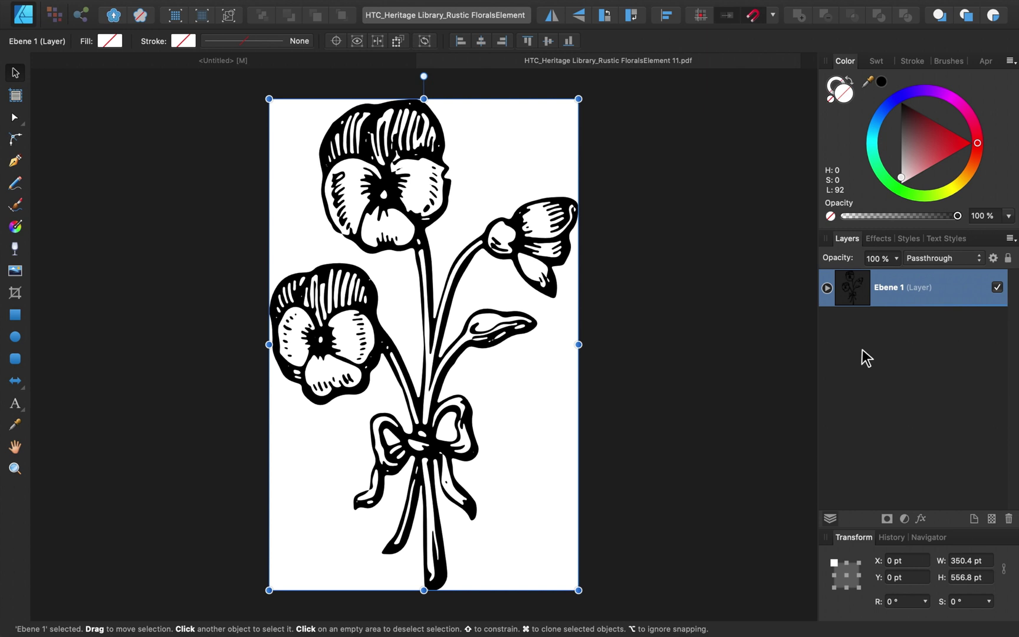
Step: Paste the pansy bouquet into the logo, scaled to 196.7 × 312.6 px and centred between the bars
{"action": "key", "text": "super+c"}
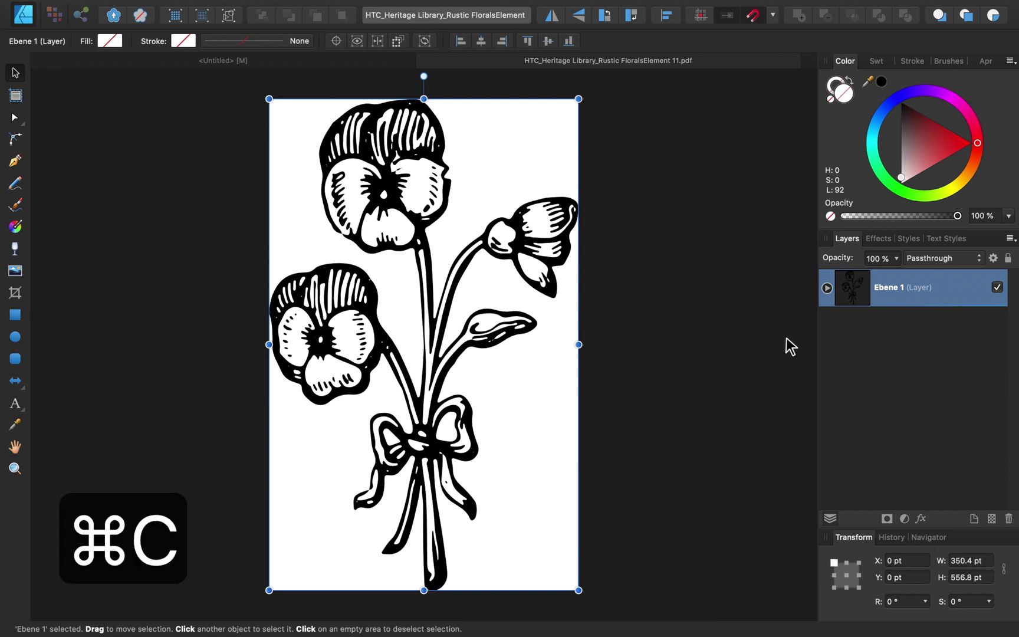
{"action": "left_click", "coordinate": [274, 62]}
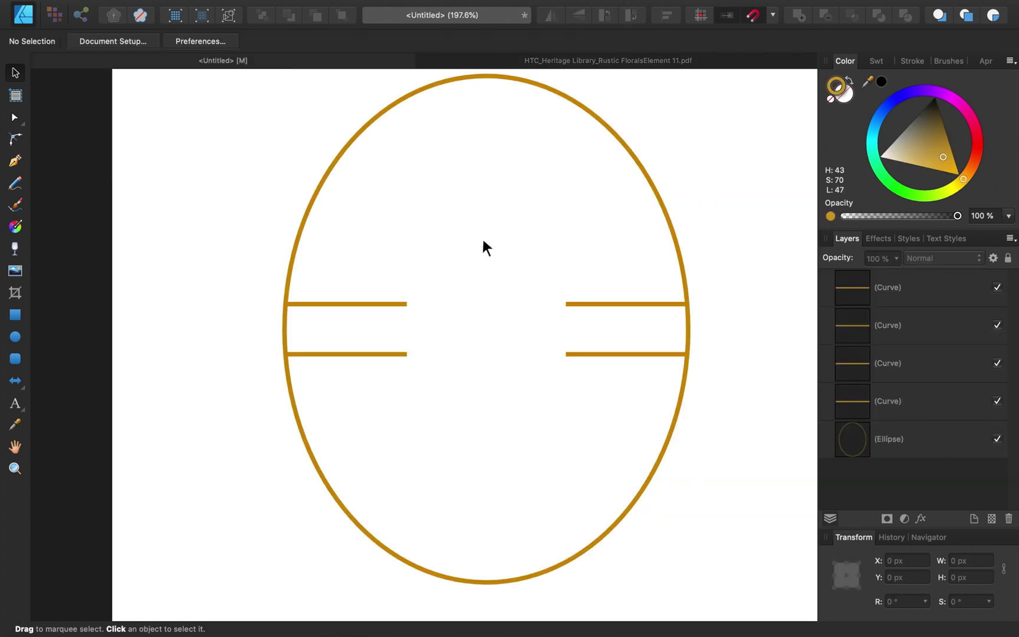
{"action": "key", "text": "super+v"}
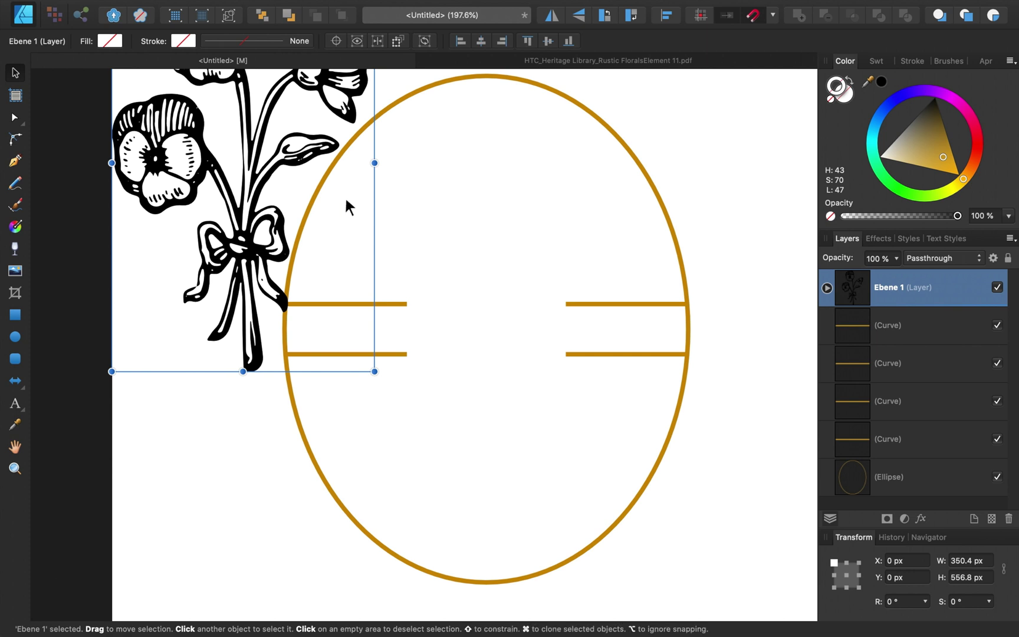
{"action": "left_click_drag", "start_coordinate": [256, 162], "coordinate": [509, 300]}
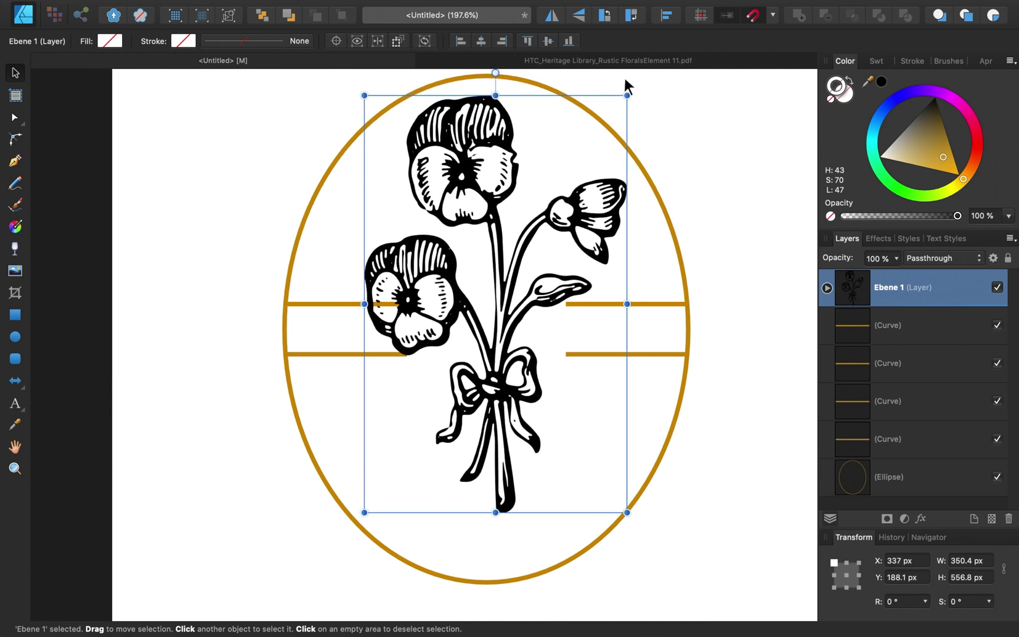
{"action": "left_click_drag", "start_coordinate": [627, 95], "coordinate": [507, 241]}
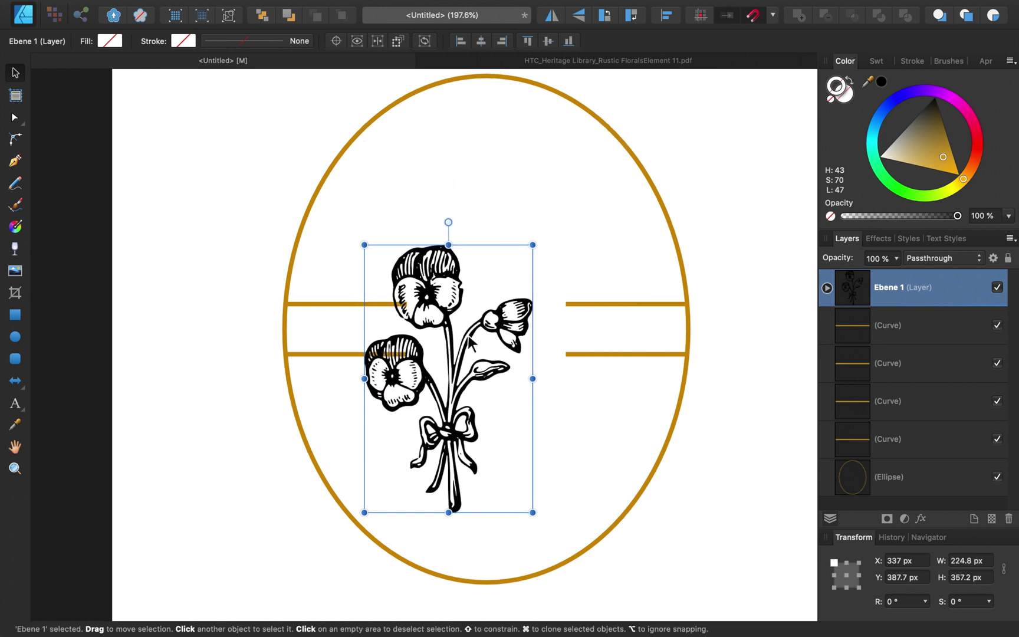
{"action": "left_click_drag", "start_coordinate": [469, 336], "coordinate": [515, 263]}
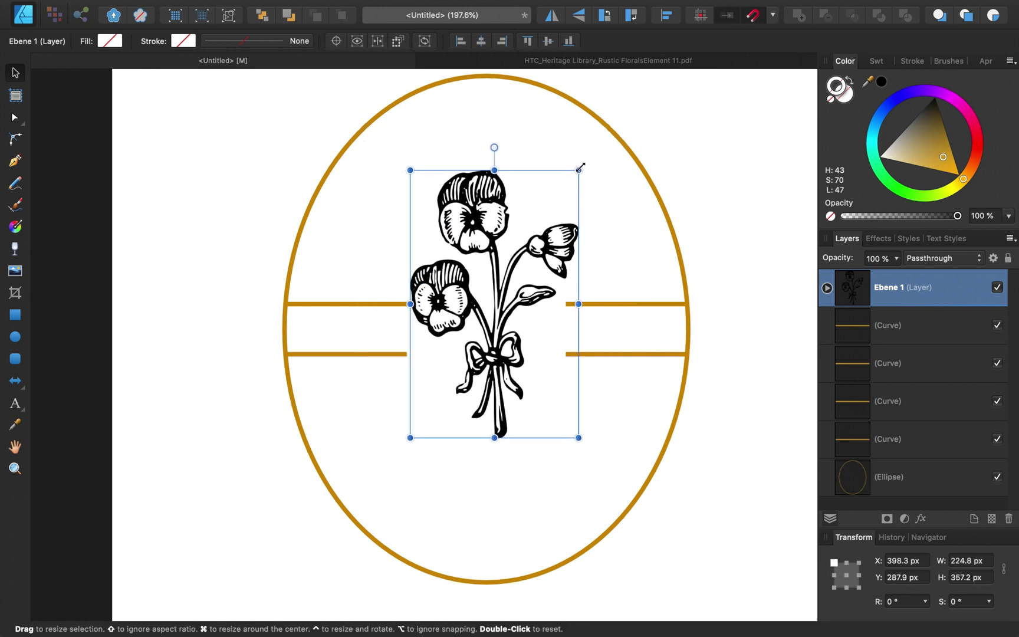
{"action": "left_click_drag", "start_coordinate": [580, 175], "coordinate": [557, 204]}
{"action": "mouse_move", "coordinate": [505, 321]}
{"action": "left_mouse_down"}
{"action": "mouse_move", "coordinate": [505, 336]}
{"action": "mouse_move", "coordinate": [504, 326]}
{"action": "left_mouse_up"}
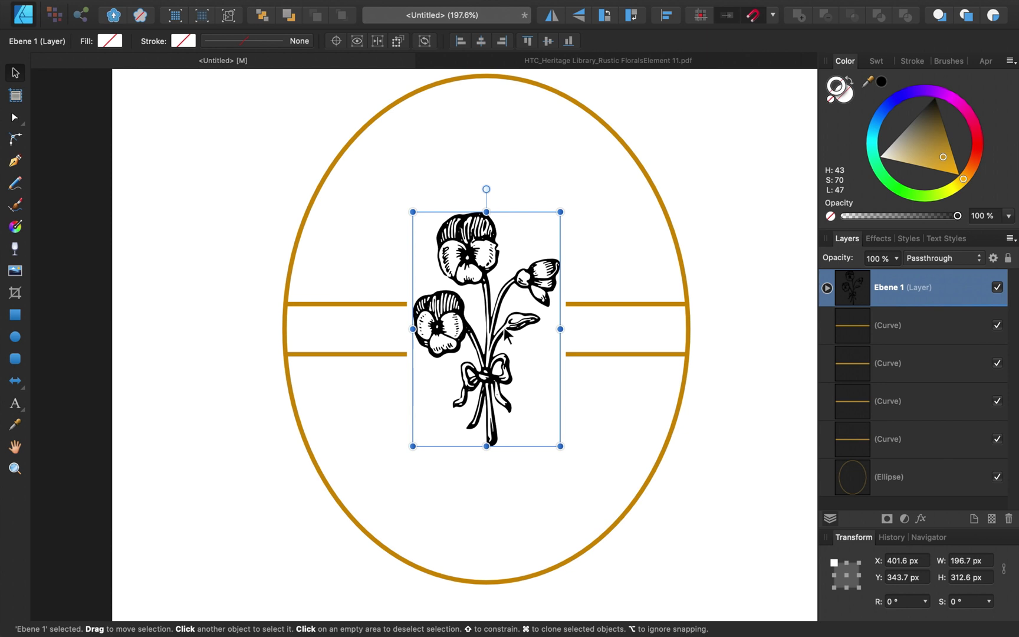
Step: Fill the bouquet curves with the golden-ochre colour sampled from the oval
{"action": "double_click", "coordinate": [503, 319]}
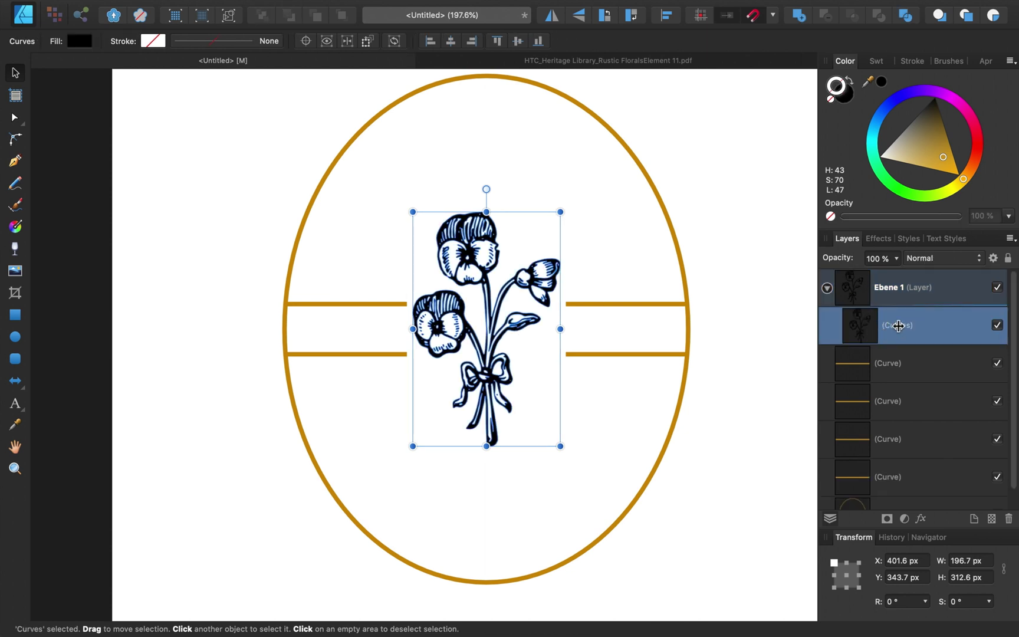
{"action": "left_click", "coordinate": [827, 288]}
{"action": "left_click", "coordinate": [826, 288]}
{"action": "left_click", "coordinate": [844, 102]}
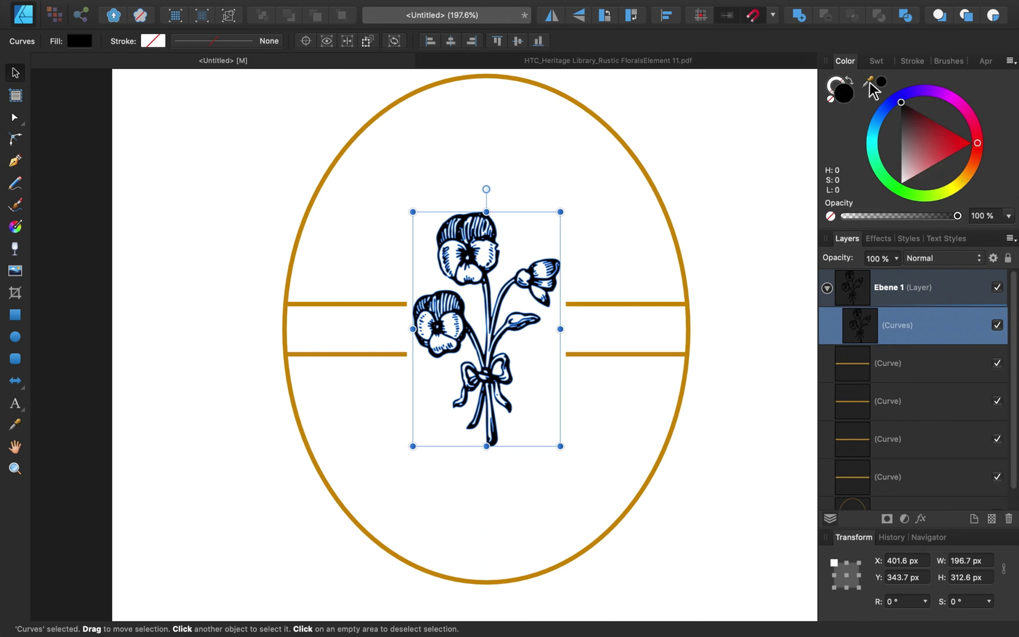
{"action": "left_click_drag", "start_coordinate": [869, 82], "coordinate": [666, 218]}
{"action": "left_click", "coordinate": [881, 82]}
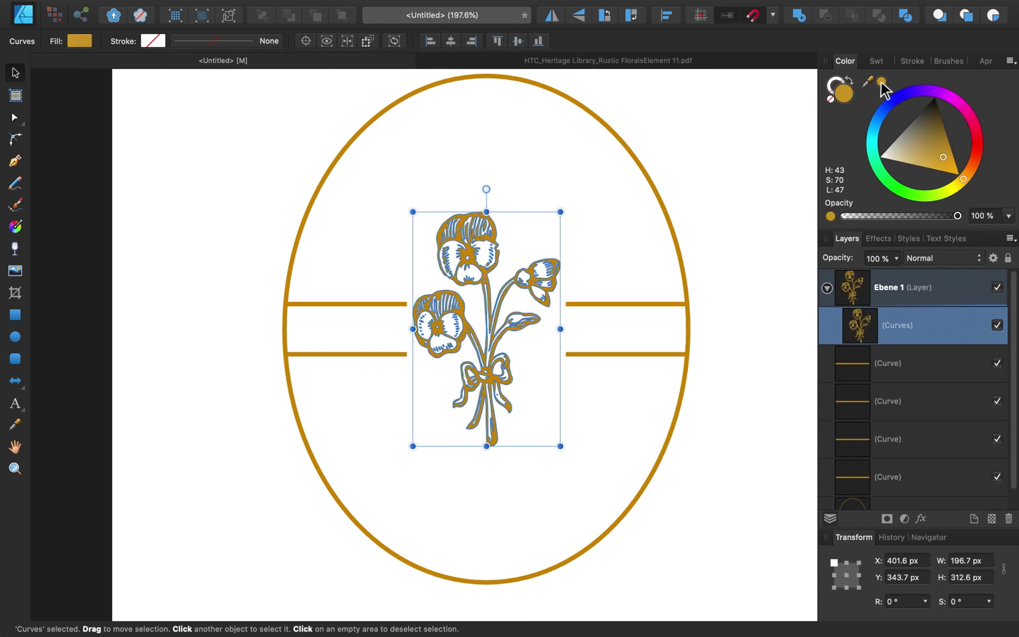
{"action": "left_click", "coordinate": [749, 240]}
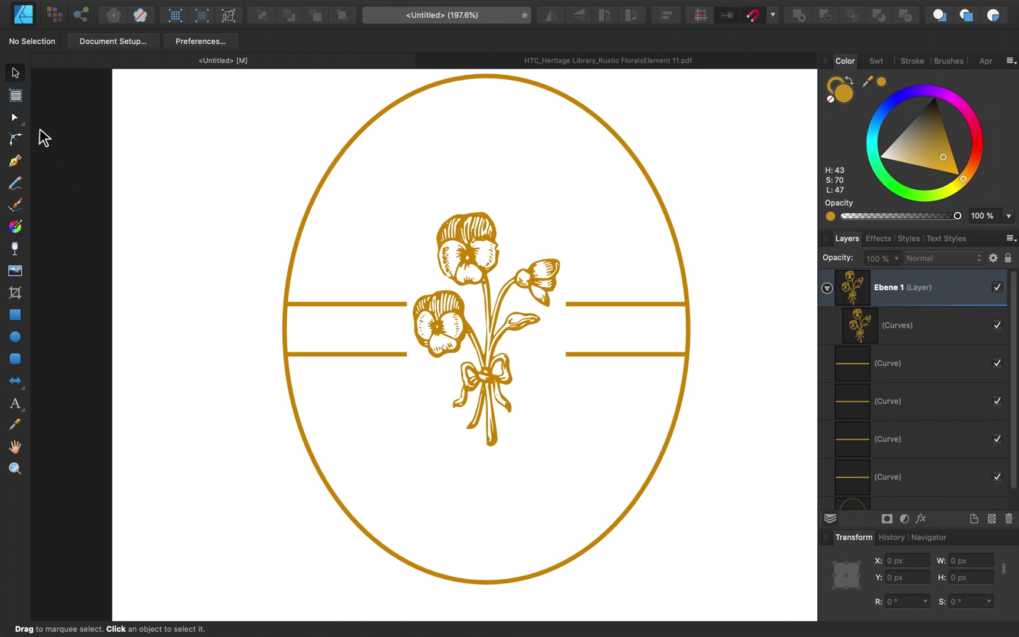
Step: Move the nodes of the bouquet's bottom ribbon tip 2 px lower with the Node Tool
{"action": "left_click", "coordinate": [16, 120]}
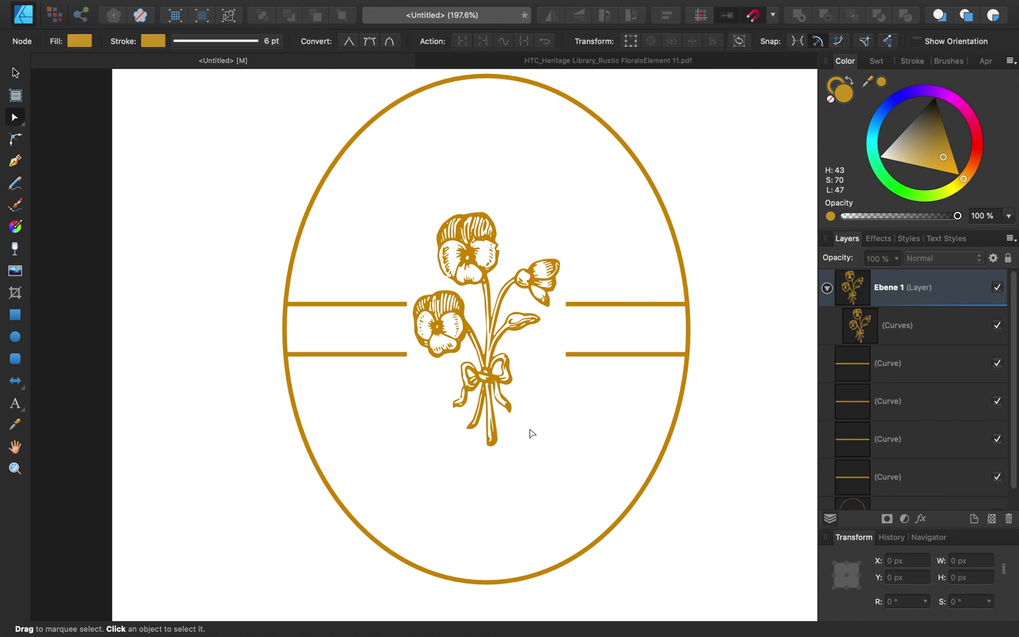
{"action": "scroll", "coordinate": [530, 433], "scroll_direction": "up", "scroll_amount": 3}
{"action": "scroll", "coordinate": [530, 434], "scroll_direction": "up", "scroll_amount": 1}
{"action": "left_click", "coordinate": [448, 460]}
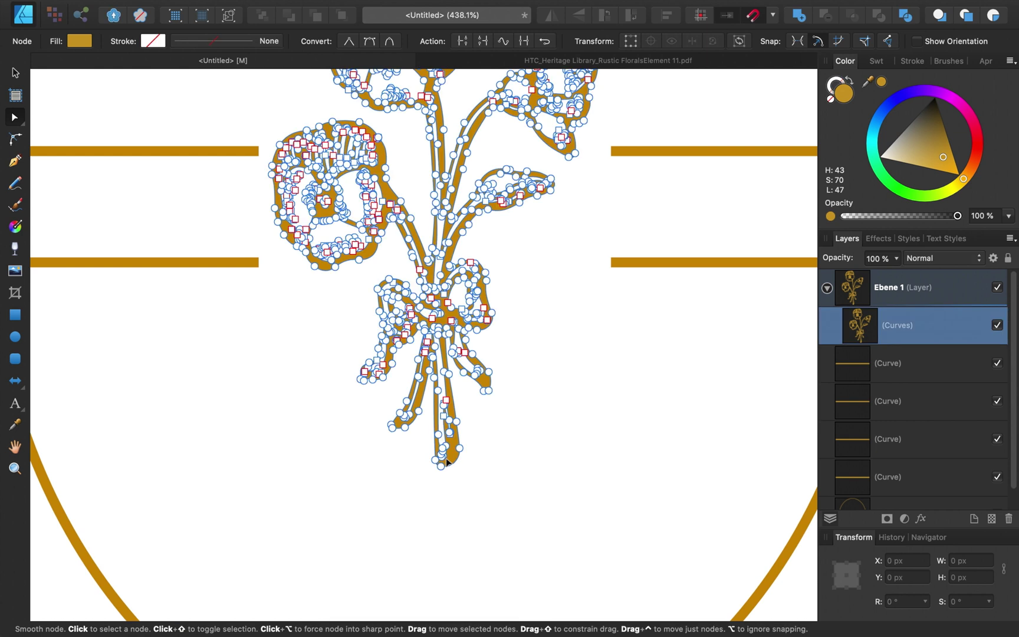
{"action": "scroll", "coordinate": [448, 463], "scroll_direction": "up", "scroll_amount": 1}
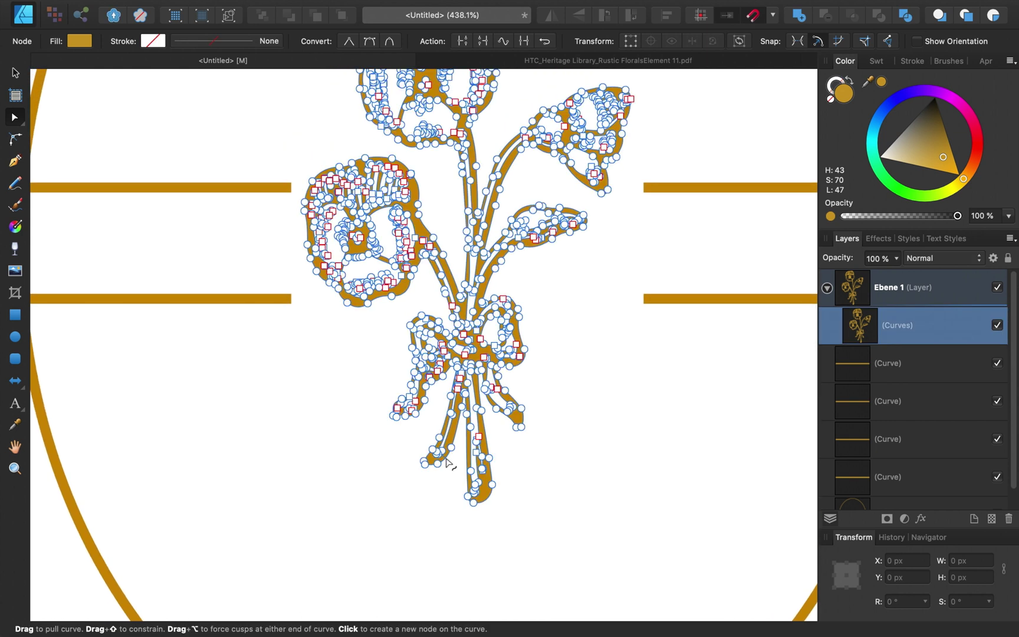
{"action": "scroll", "coordinate": [448, 461], "scroll_direction": "up", "scroll_amount": 5}
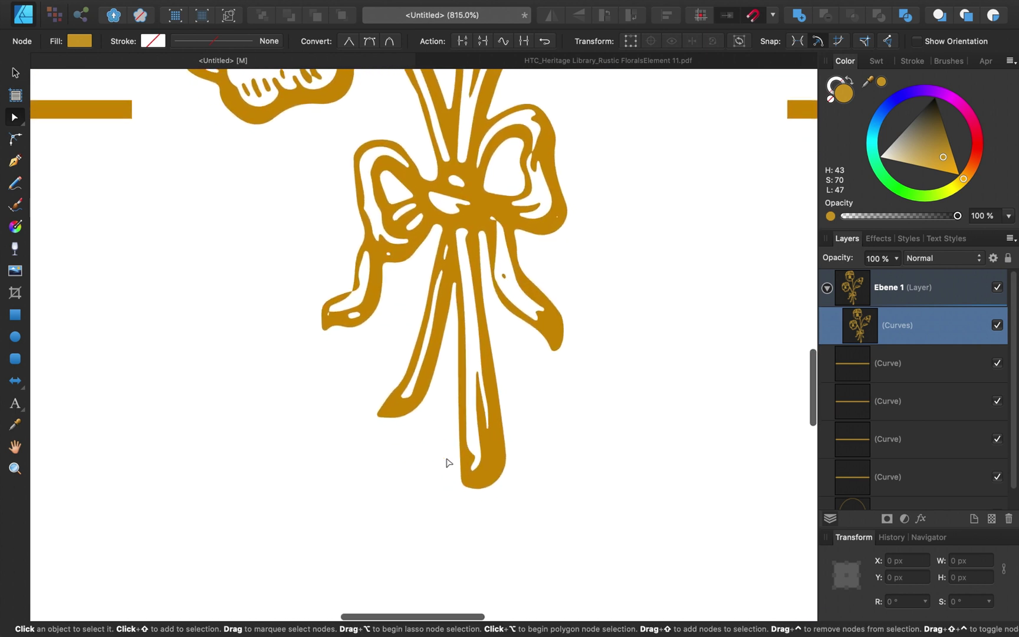
{"action": "left_click_drag", "start_coordinate": [528, 504], "coordinate": [447, 448]}
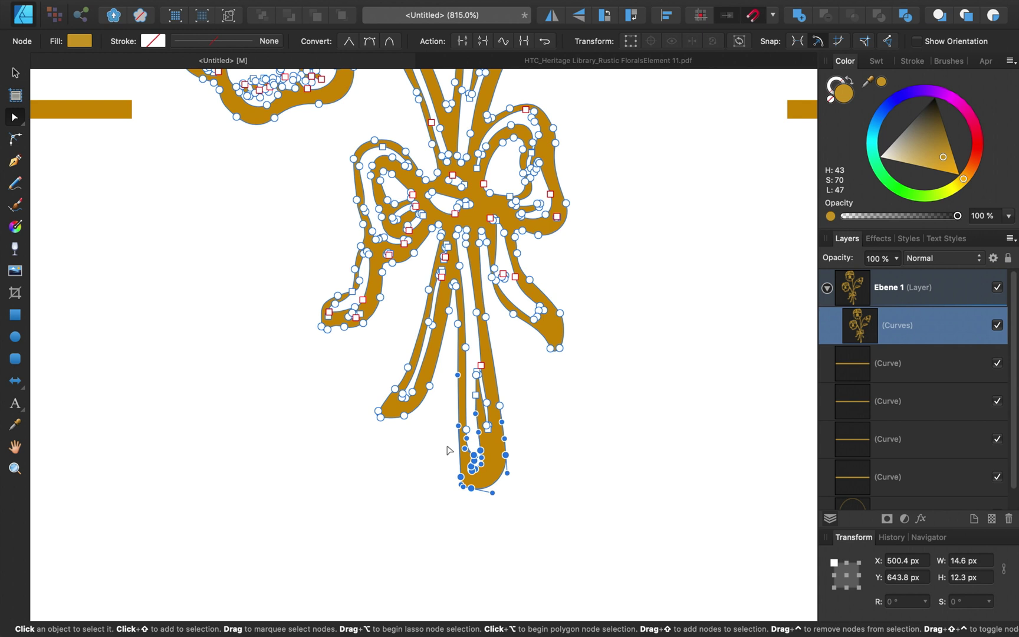
{"action": "key", "text": "Down"}
{"action": "key", "text": "Down"}
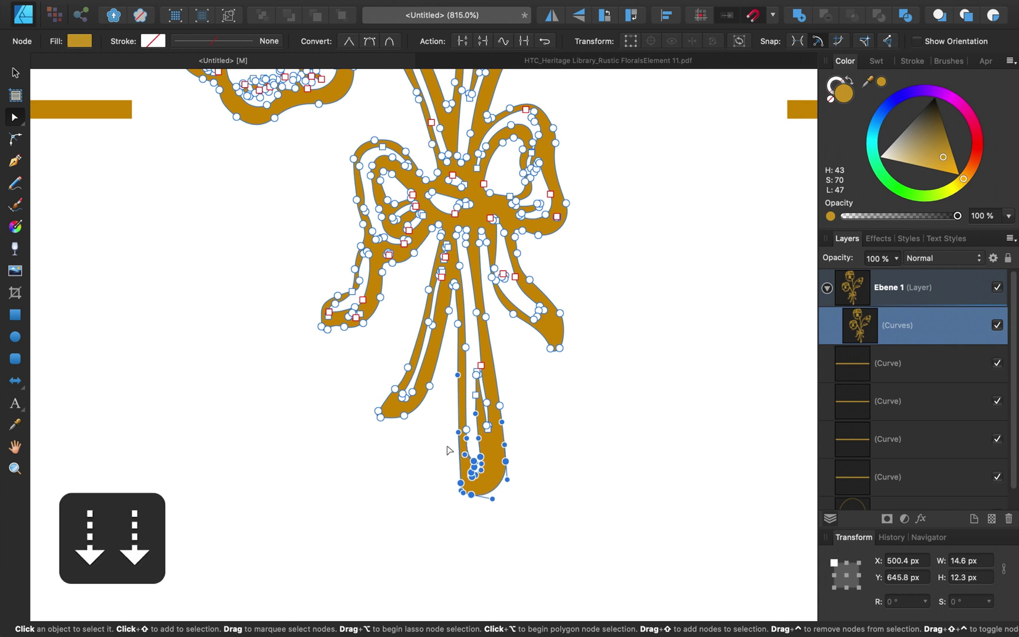
{"action": "key", "text": "Right"}
{"action": "key", "text": "Down"}
{"action": "left_click", "coordinate": [564, 441]}
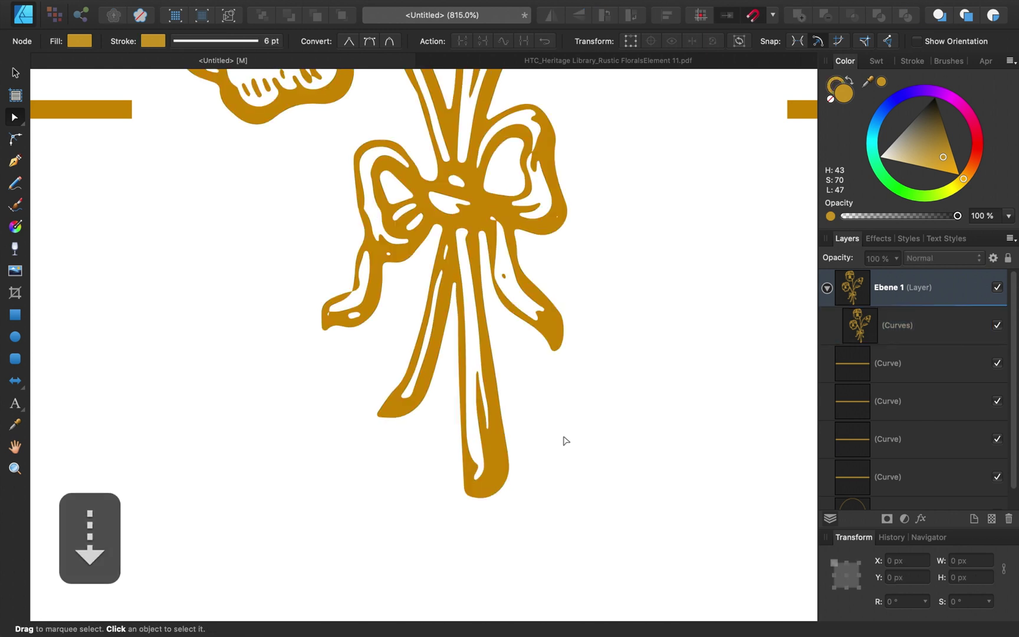
{"action": "scroll", "coordinate": [565, 441], "scroll_direction": "down", "scroll_amount": 10}
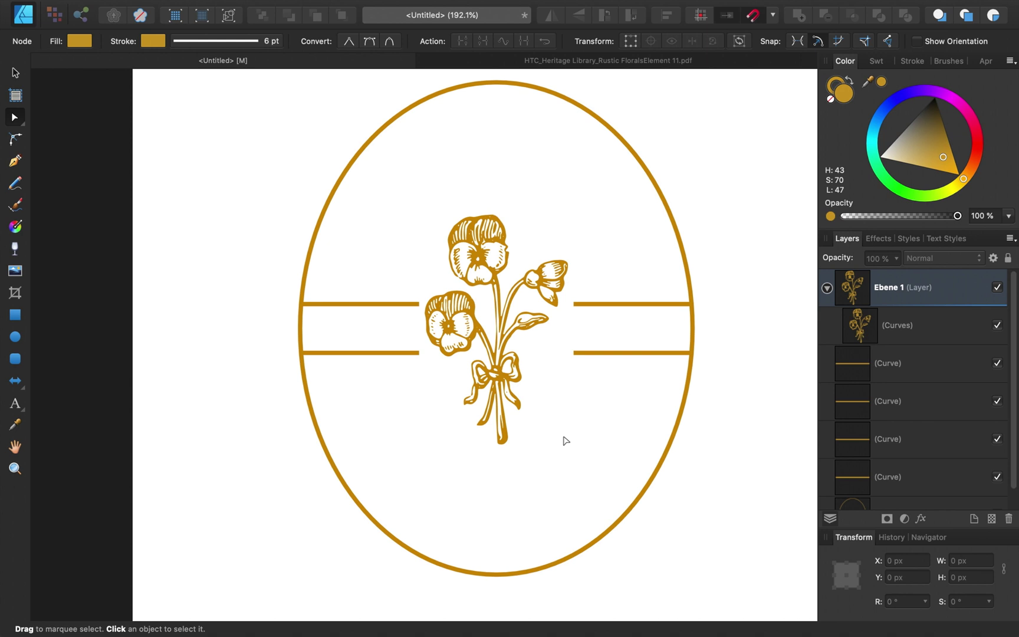
Step: Add black 54.4 pt Arial artistic text 'EST.' between the left gold bars and select it
{"action": "left_click", "coordinate": [22, 411]}
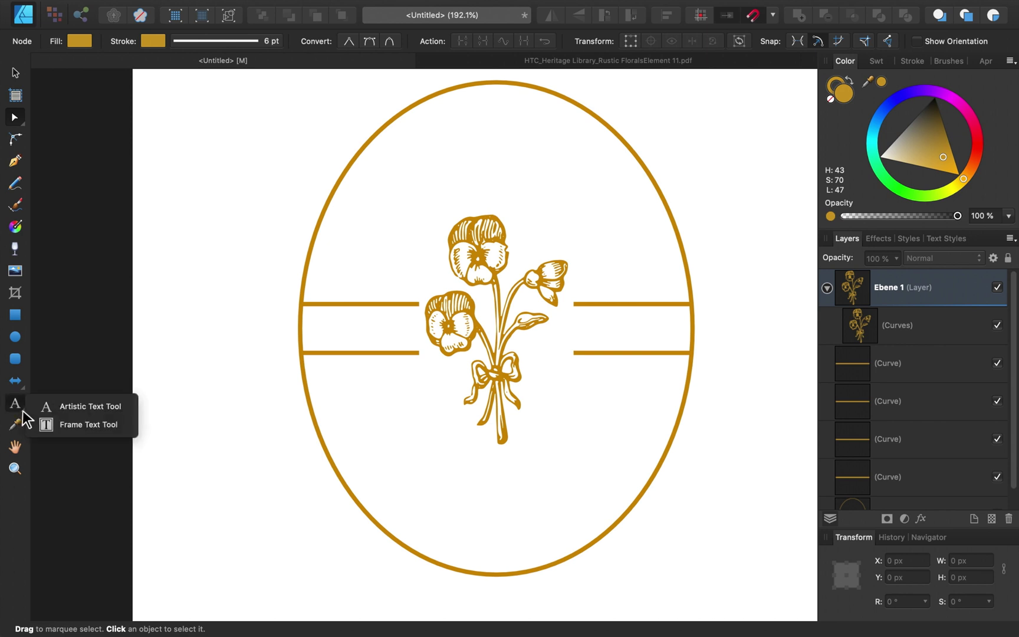
{"action": "left_click", "coordinate": [95, 408]}
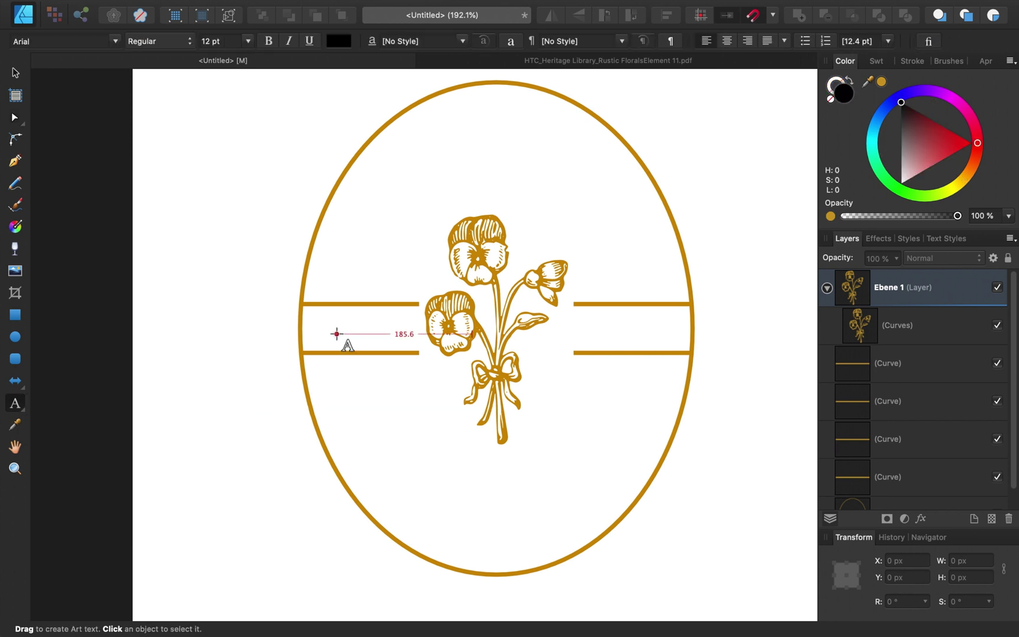
{"action": "left_click_drag", "start_coordinate": [316, 317], "coordinate": [336, 346]}
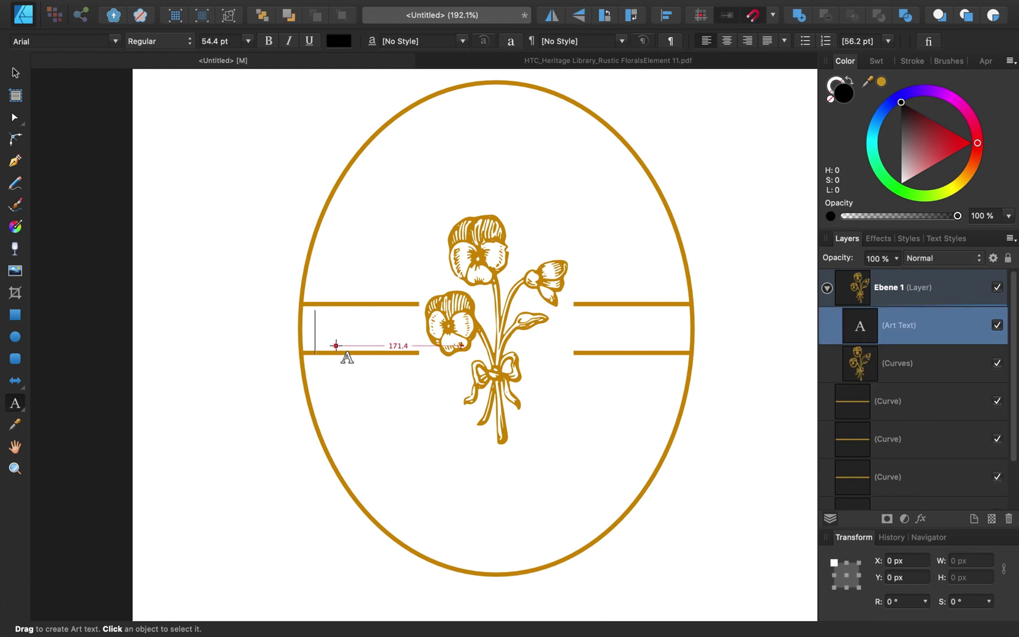
{"action": "type", "text": "EST."}
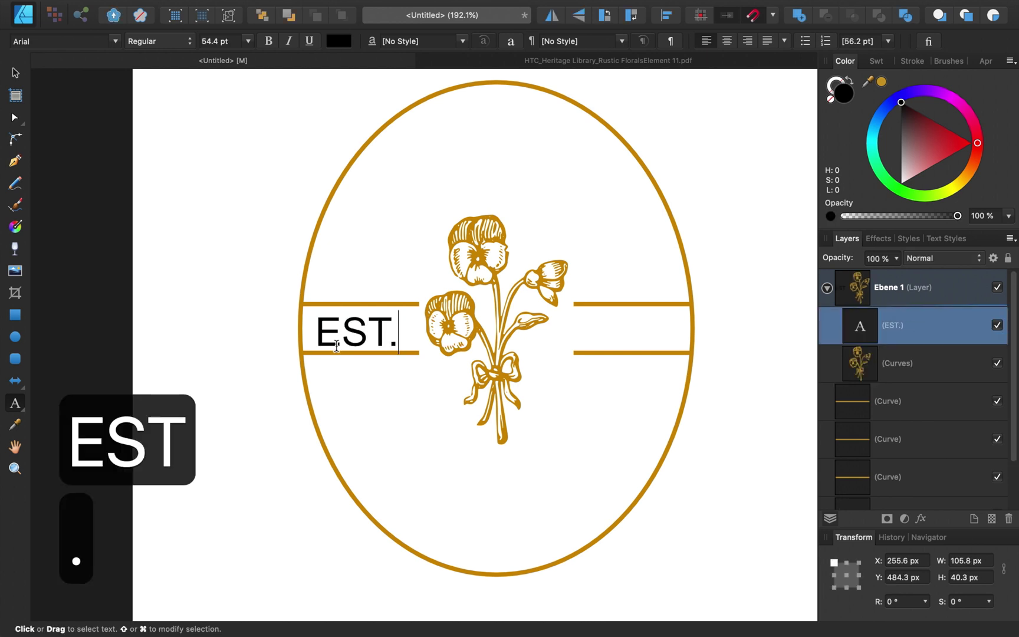
{"action": "key", "text": "Escape"}
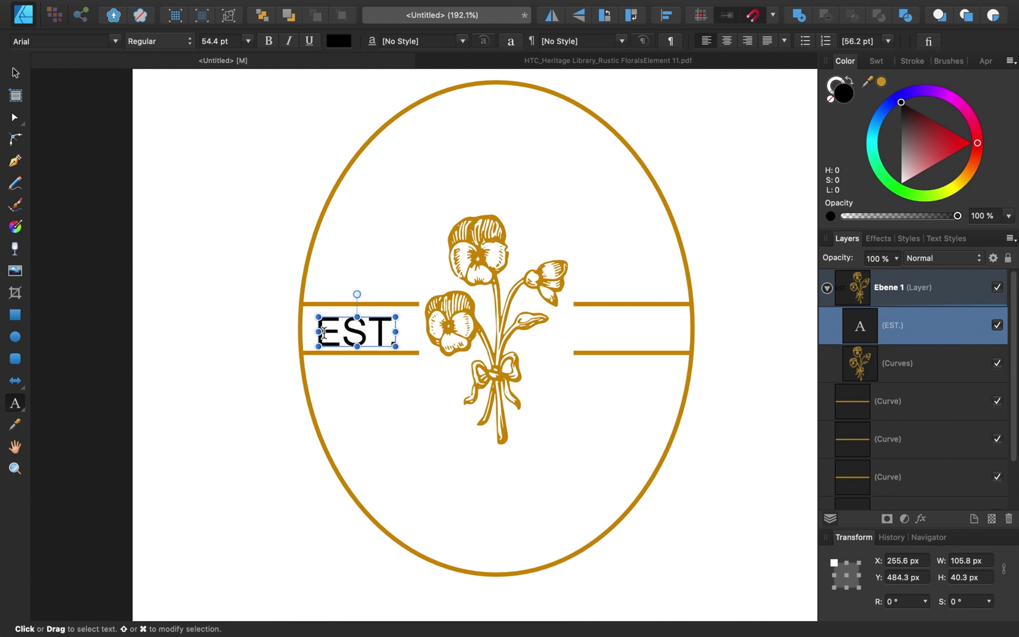
{"action": "left_click_drag", "start_coordinate": [317, 332], "coordinate": [400, 334]}
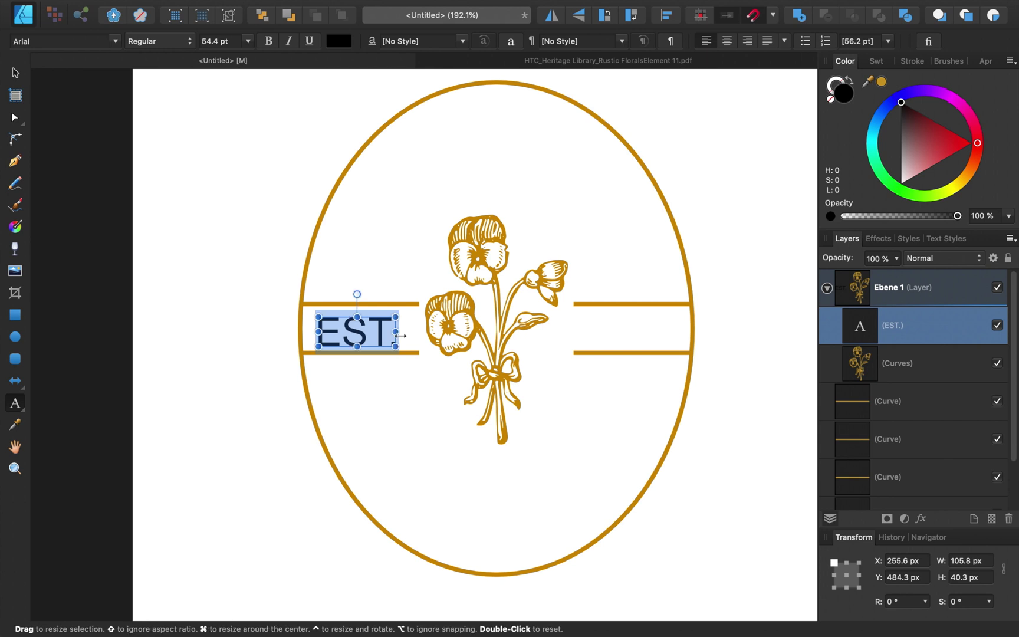
Step: Set EST. in Averia Serif Libre and nudge it to sit neatly between the left gold bars
{"action": "left_click", "coordinate": [115, 41]}
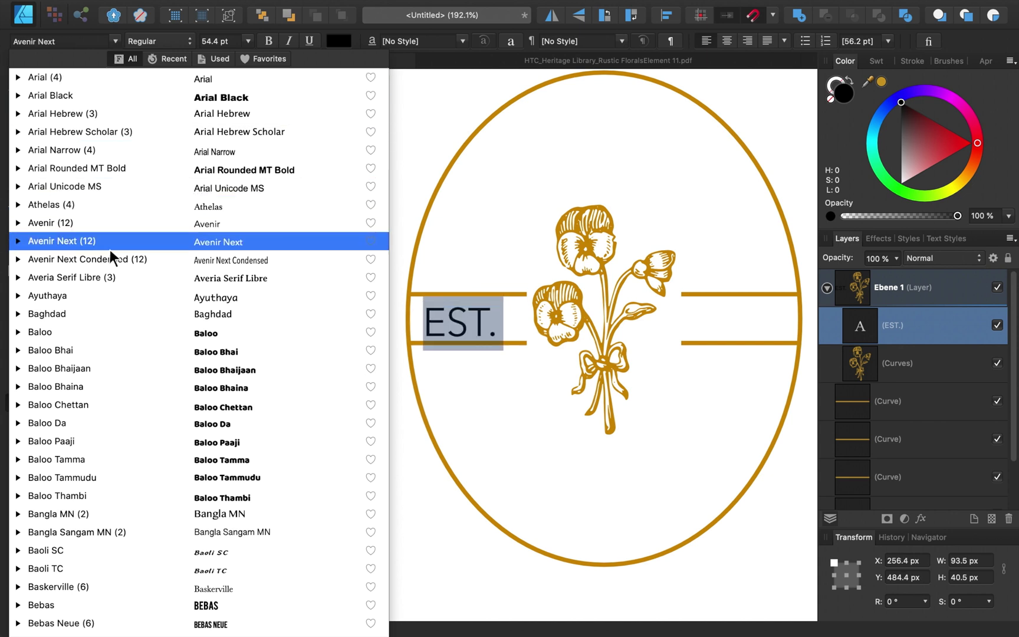
{"action": "left_click", "coordinate": [136, 278]}
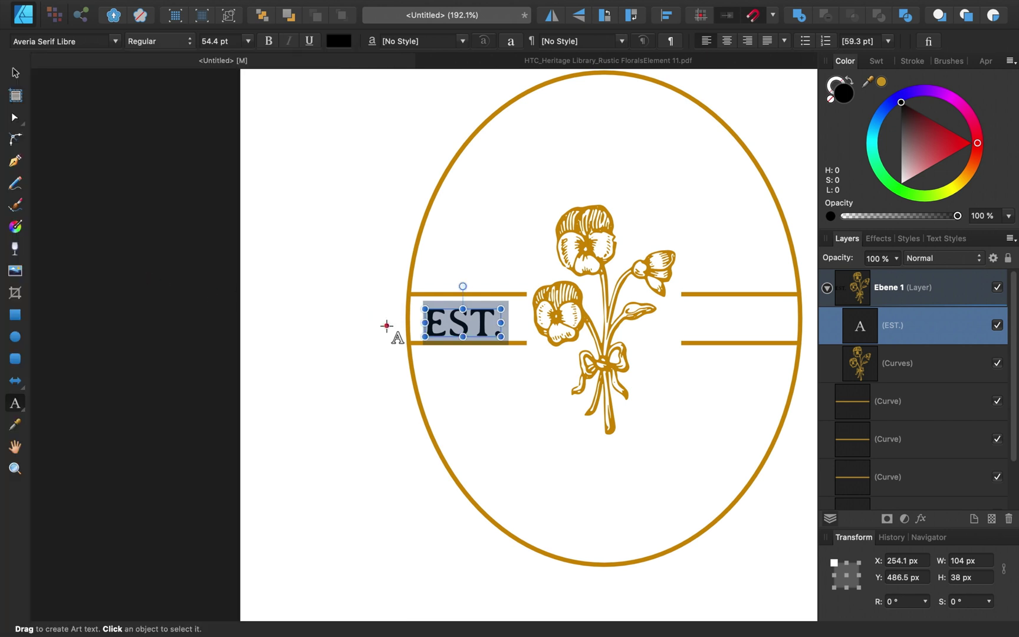
{"action": "scroll", "coordinate": [387, 327], "scroll_direction": "right", "scroll_amount": 3}
{"action": "triple_click", "coordinate": [387, 325]}
{"action": "scroll", "coordinate": [387, 325], "scroll_direction": "right", "scroll_amount": 2}
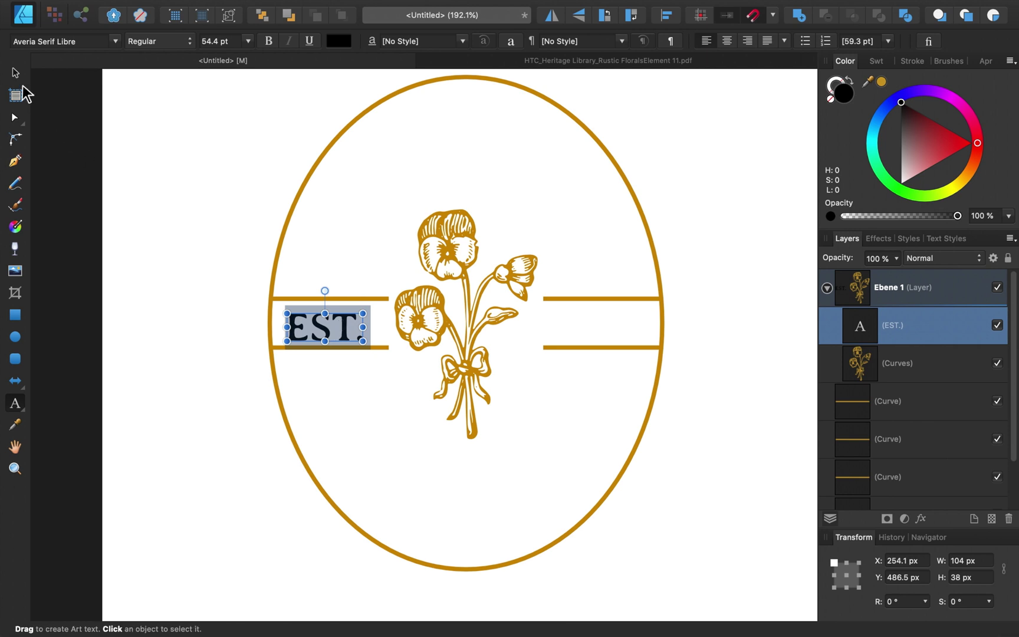
{"action": "left_click", "coordinate": [18, 74]}
{"action": "left_click_drag", "start_coordinate": [339, 332], "coordinate": [342, 327]}
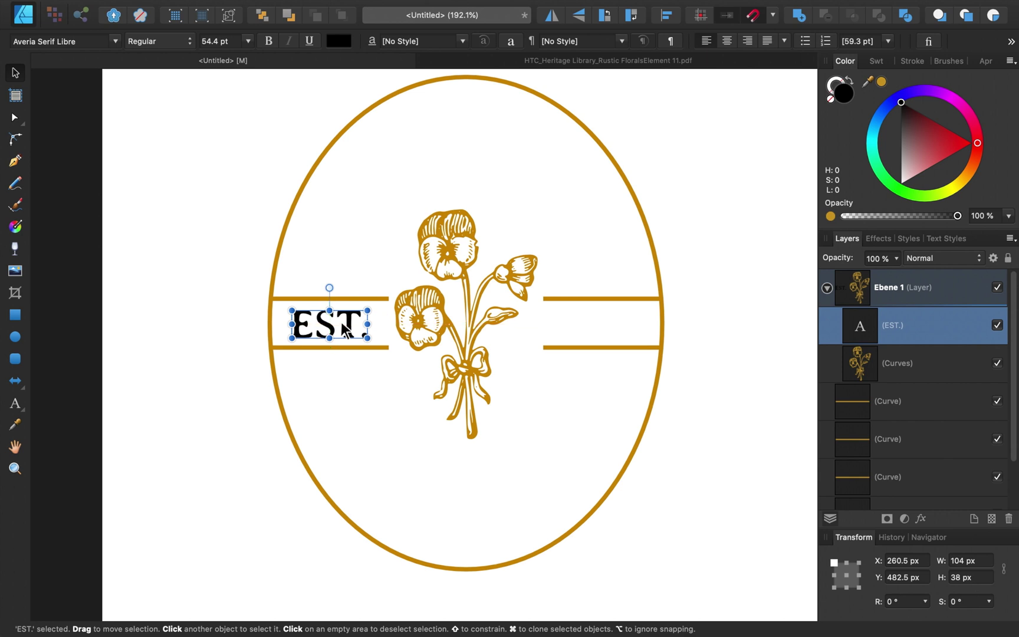
Step: Duplicate EST. onto the right band and replace the copy's text with 2020
{"action": "left_click_drag", "start_coordinate": [341, 321], "coordinate": [610, 323]}
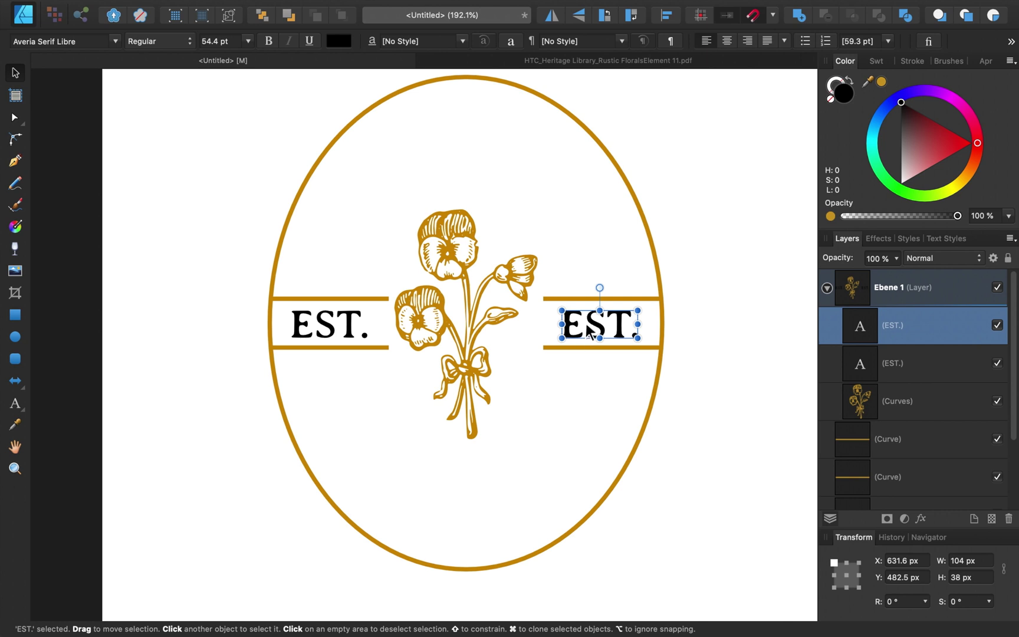
{"action": "double_click", "coordinate": [587, 330]}
{"action": "key", "text": "super+a"}
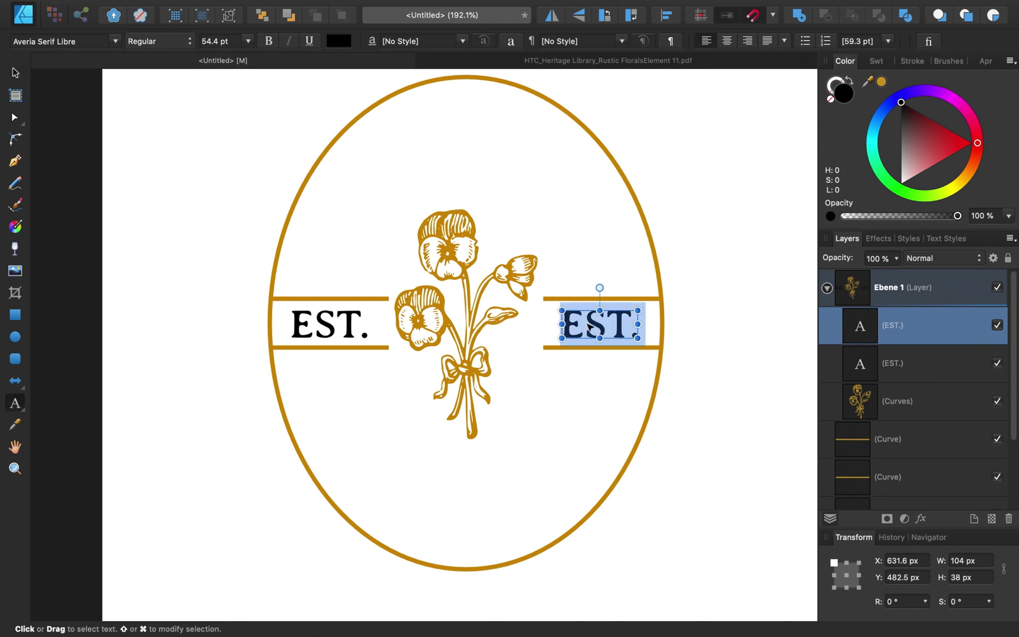
{"action": "type", "text": "2020"}
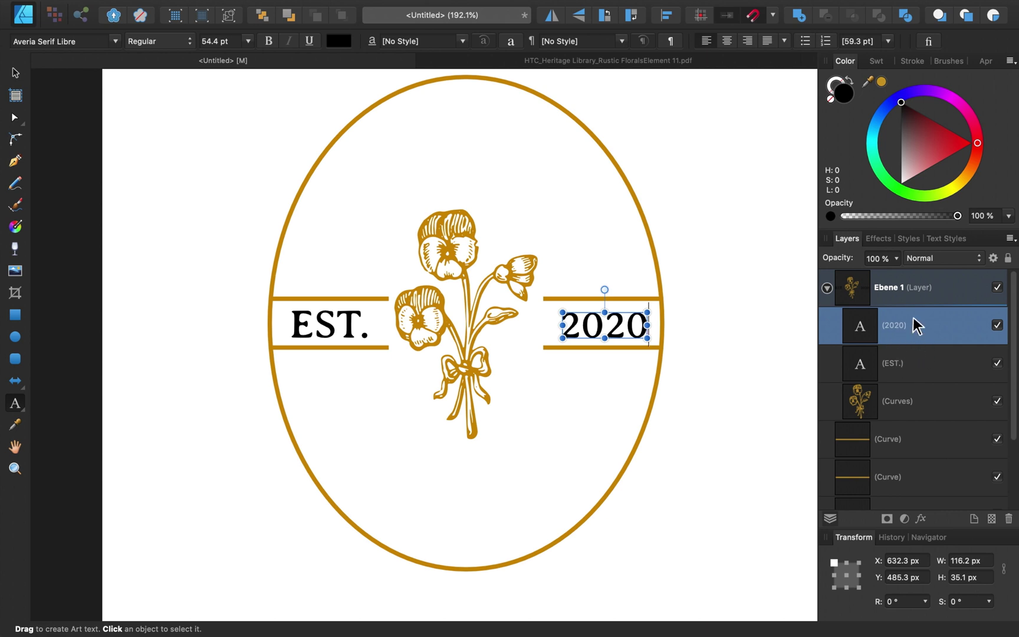
Step: Move the EST. and 2020 layers above Ebene 1 and hide the bouquet layer
{"action": "left_click", "coordinate": [918, 367], "text": "shift"}
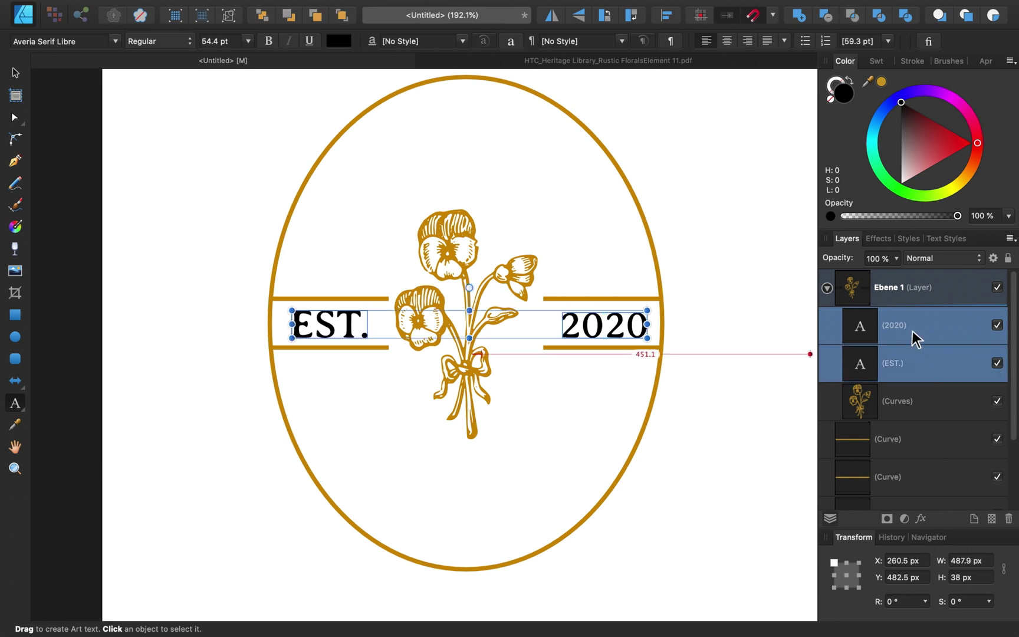
{"action": "left_click_drag", "start_coordinate": [912, 331], "coordinate": [852, 275]}
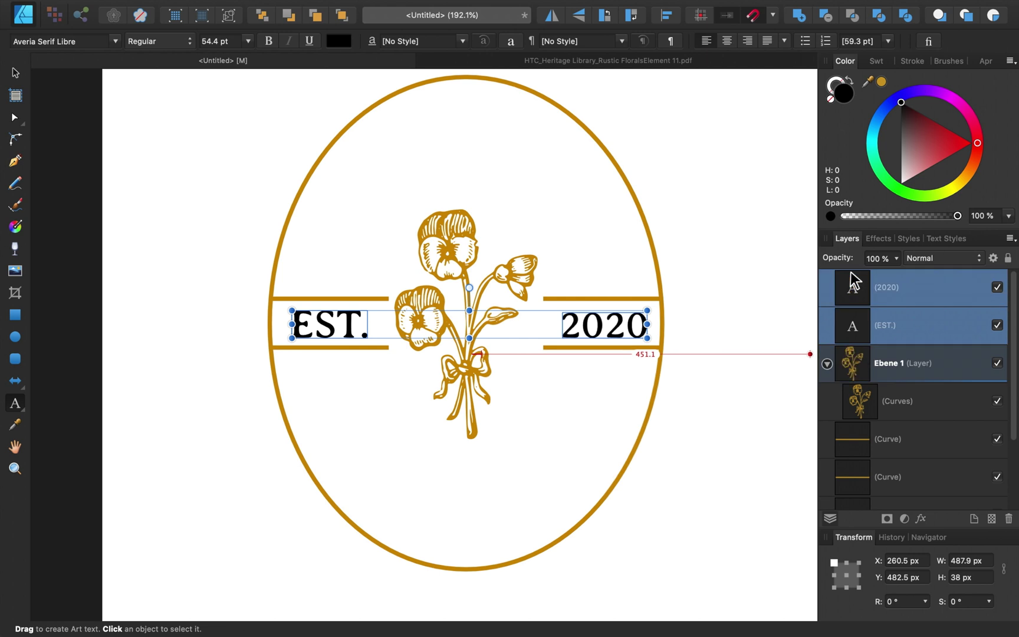
{"action": "left_click", "coordinate": [916, 324]}
{"action": "left_click", "coordinate": [996, 363]}
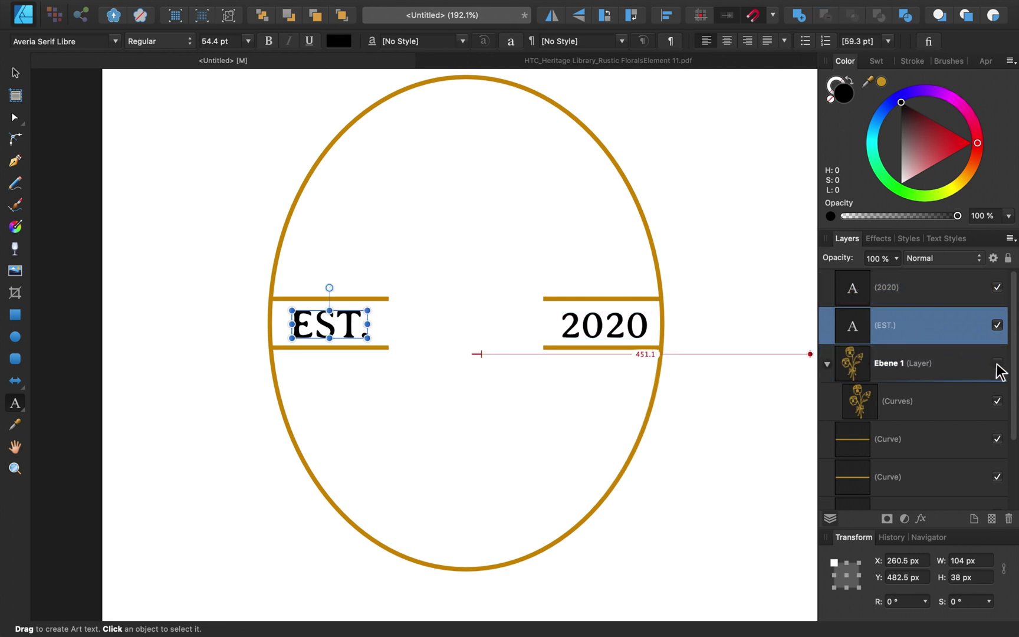
Step: Align both labels within the bands, shifting EST. slightly right to X 260.5 px
{"action": "left_click", "coordinate": [900, 289], "text": "shift"}
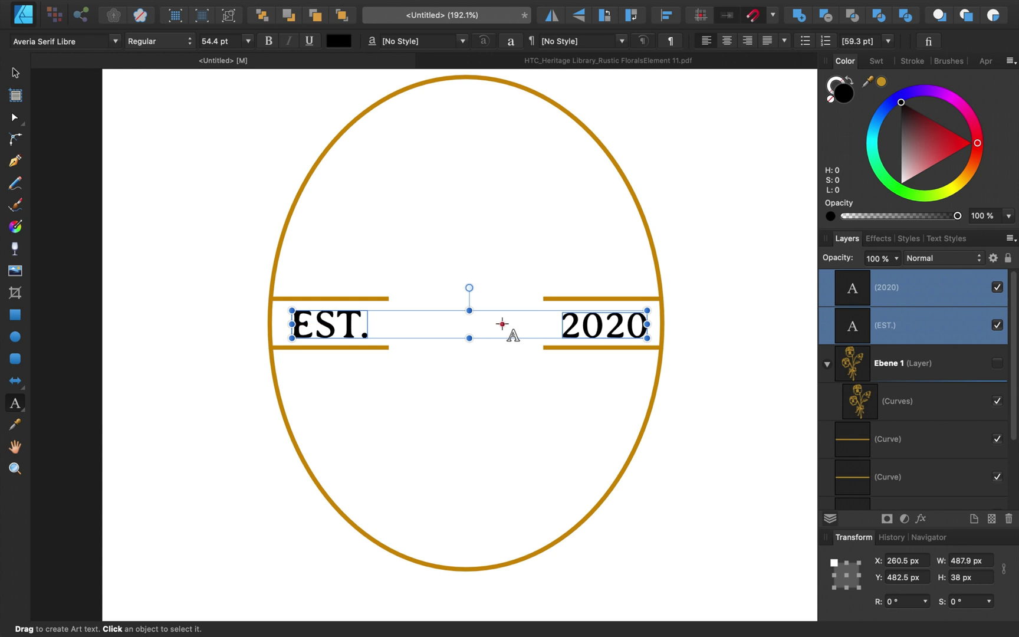
{"action": "left_click", "coordinate": [16, 73]}
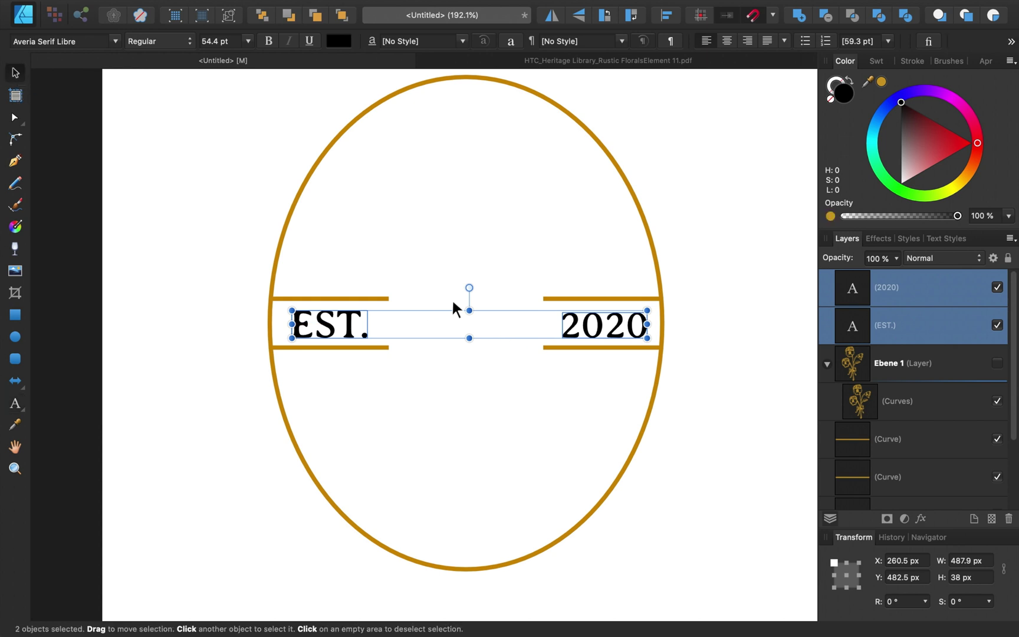
{"action": "left_click_drag", "start_coordinate": [452, 321], "coordinate": [447, 318]}
{"action": "left_click", "coordinate": [710, 397]}
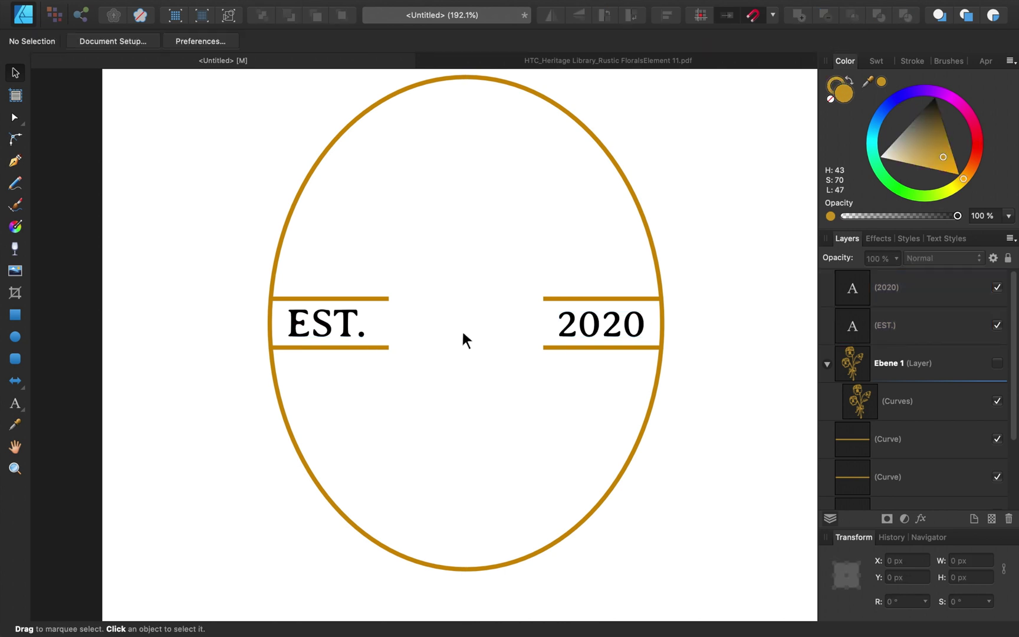
{"action": "left_click", "coordinate": [335, 322]}
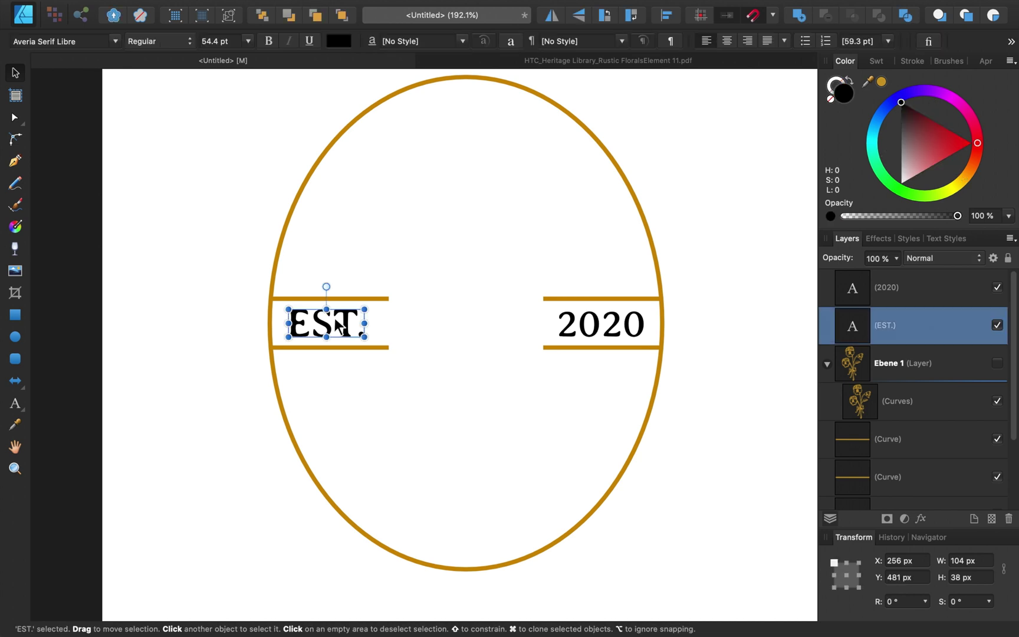
{"action": "left_click_drag", "start_coordinate": [340, 326], "coordinate": [343, 326]}
Step: Show the bouquet layer again, select the pansy artwork and check the snapping options
{"action": "left_click", "coordinate": [464, 374]}
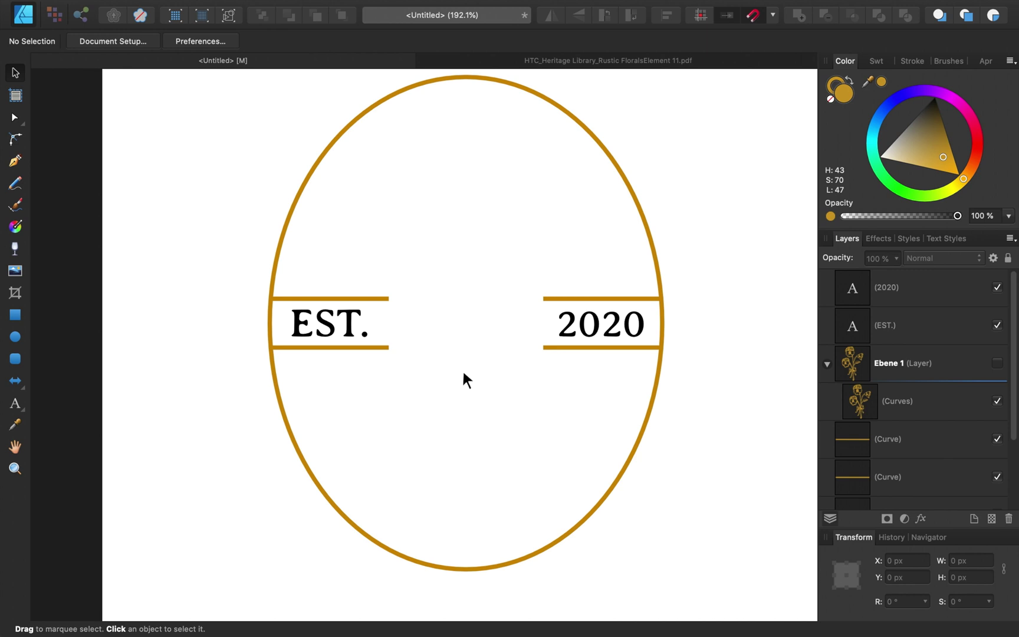
{"action": "left_click", "coordinate": [996, 363]}
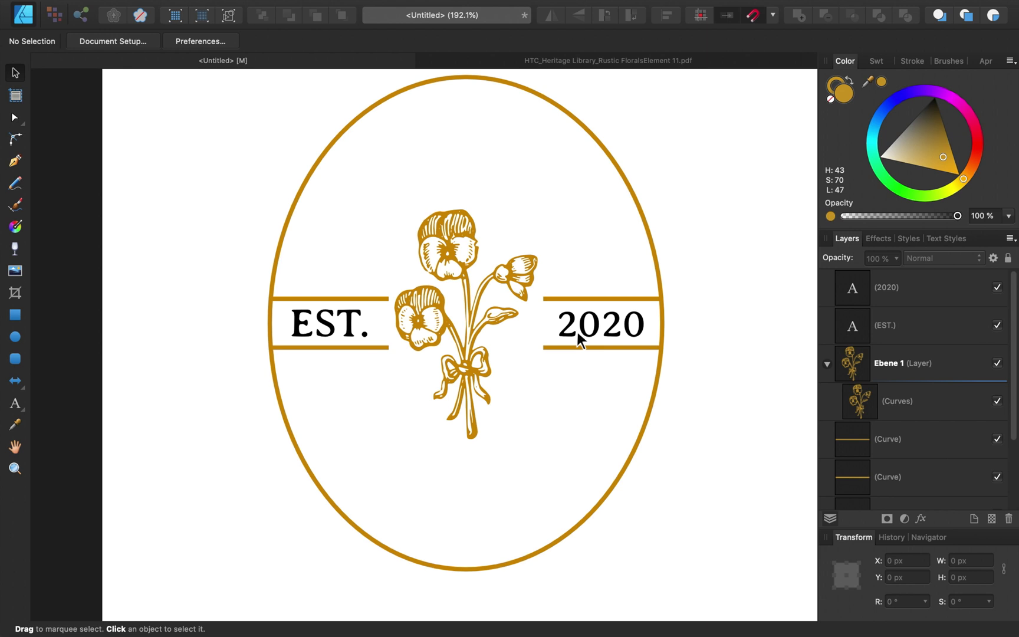
{"action": "left_click", "coordinate": [472, 345]}
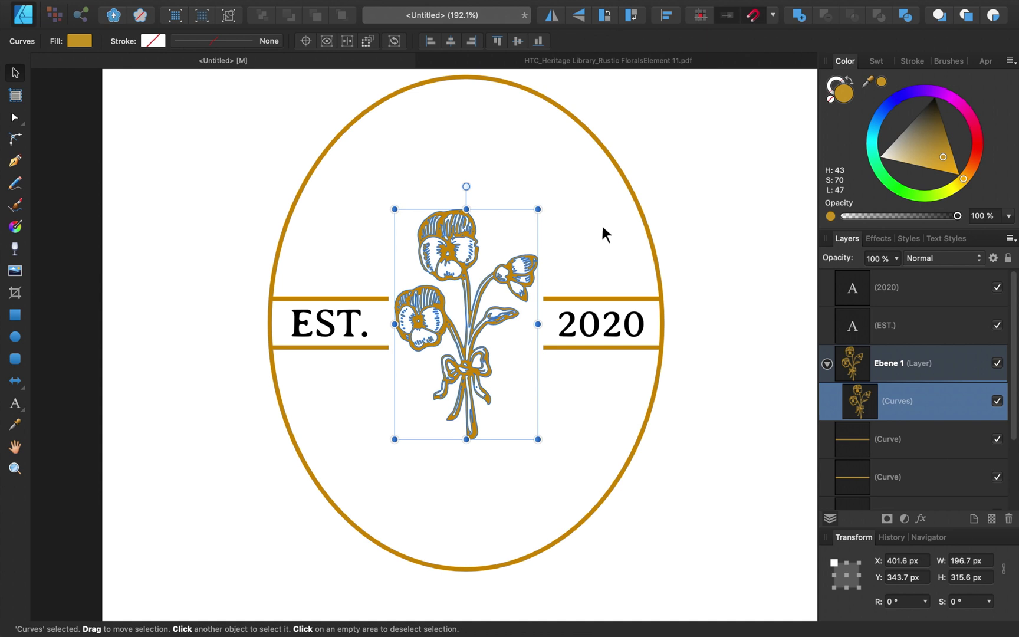
{"action": "left_click", "coordinate": [772, 15]}
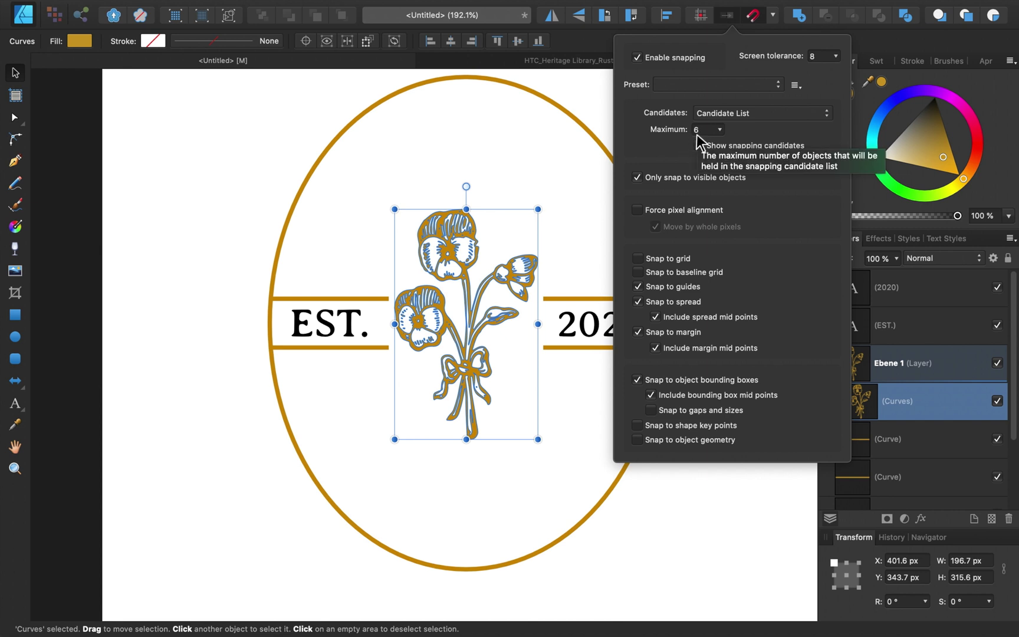
{"action": "left_click", "coordinate": [771, 16]}
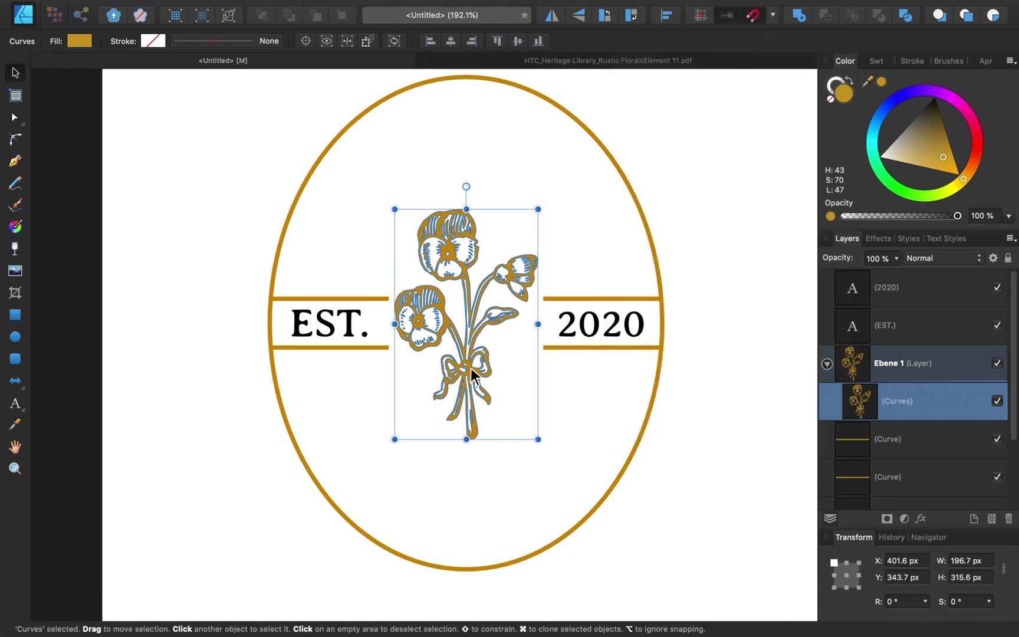
Step: Hide the pansy bouquet layer and select the 2020 text
{"action": "left_click", "coordinate": [996, 363]}
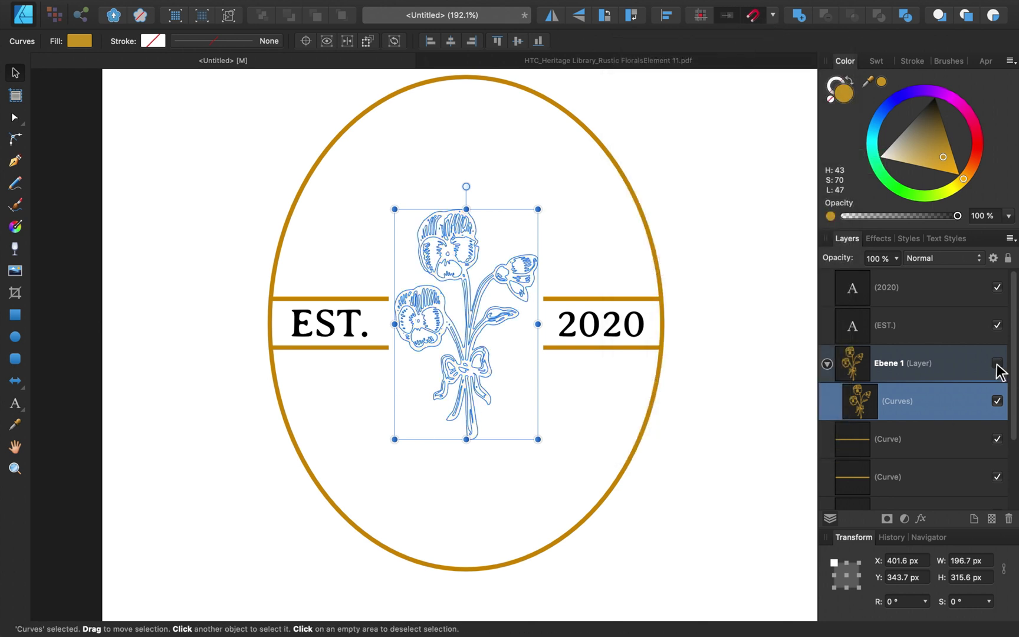
{"action": "left_click", "coordinate": [770, 438]}
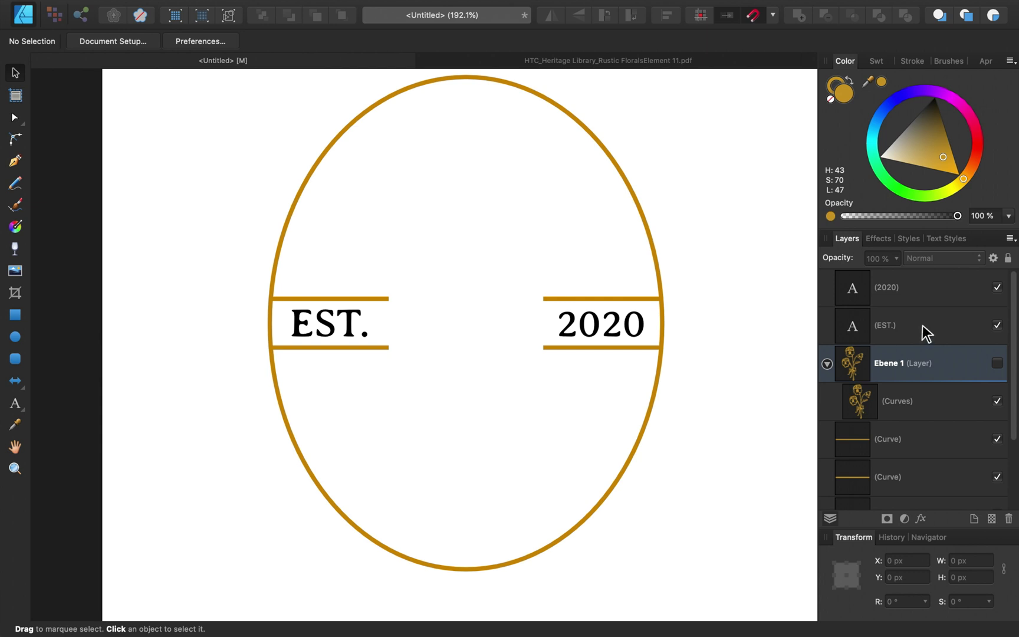
{"action": "left_click", "coordinate": [912, 297]}
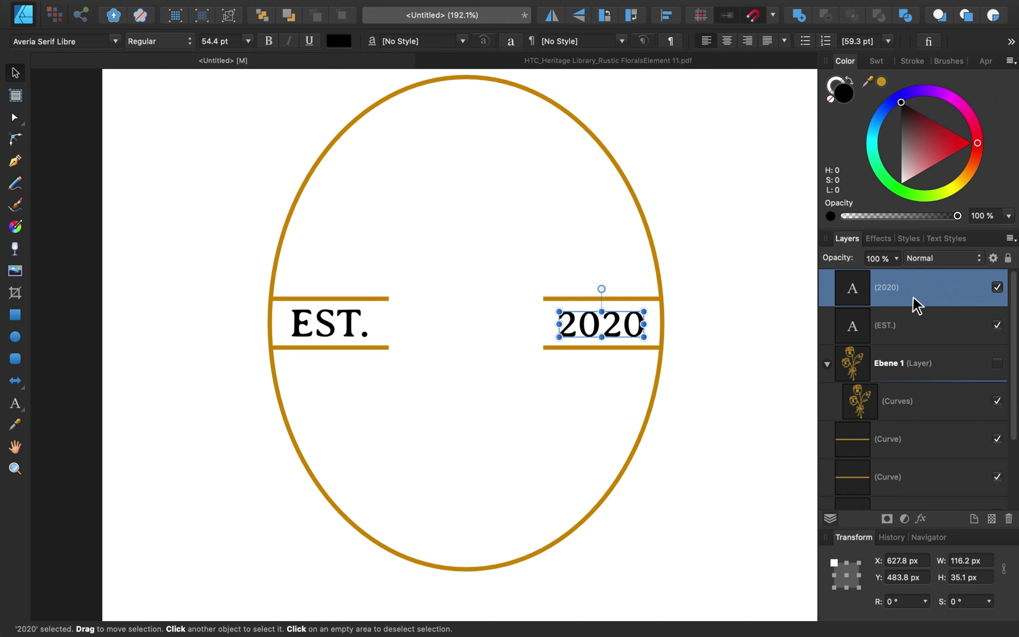
Step: Duplicate the gold oval and shrink the copy around its centre to 435.3 × 545.9 px
{"action": "scroll", "coordinate": [912, 297], "scroll_direction": "down", "scroll_amount": 3}
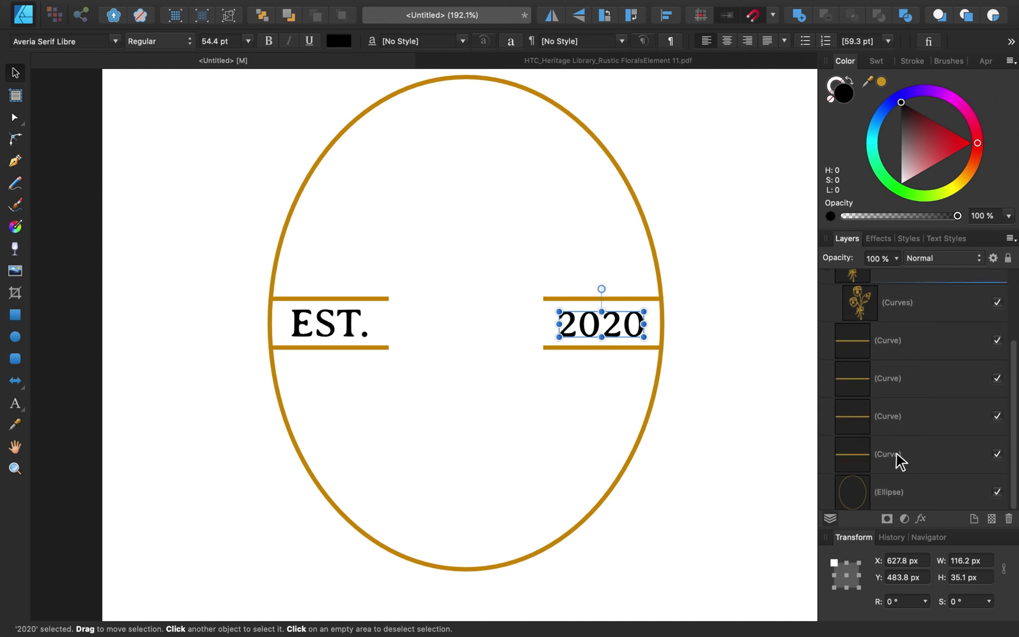
{"action": "left_click", "coordinate": [893, 493]}
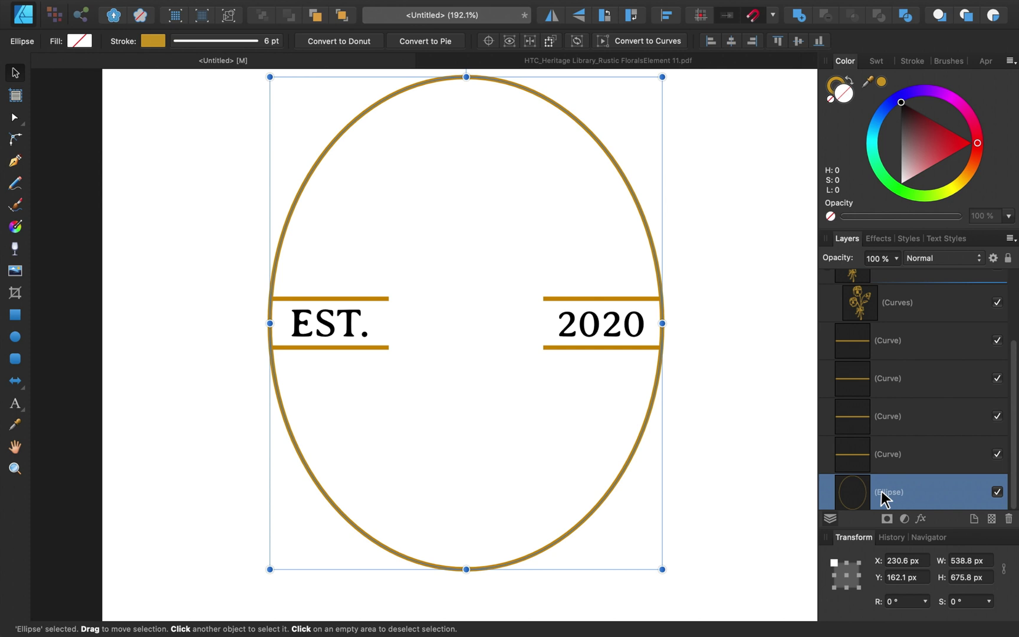
{"action": "key", "text": "super+j"}
{"action": "key", "text": "super+j"}
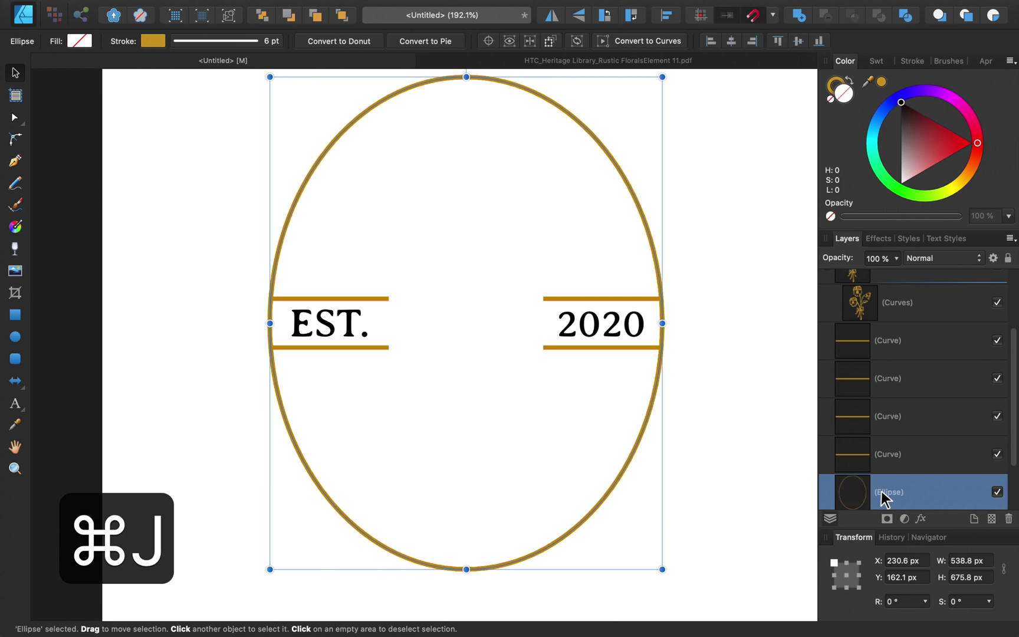
{"action": "scroll", "coordinate": [885, 498], "scroll_direction": "down", "scroll_amount": 3}
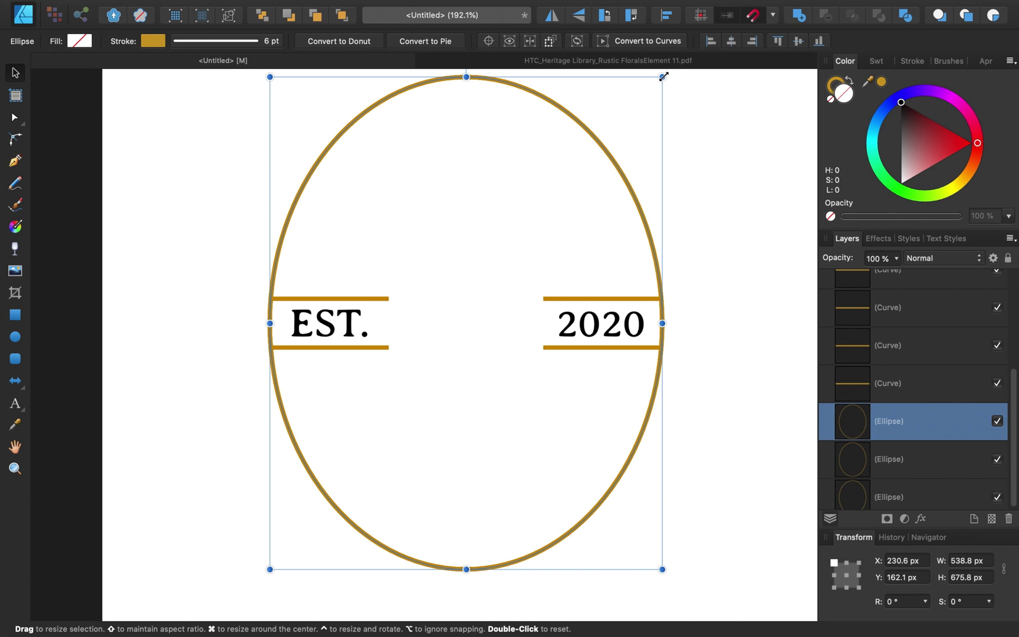
{"action": "left_click_drag", "start_coordinate": [657, 80], "coordinate": [625, 176]}
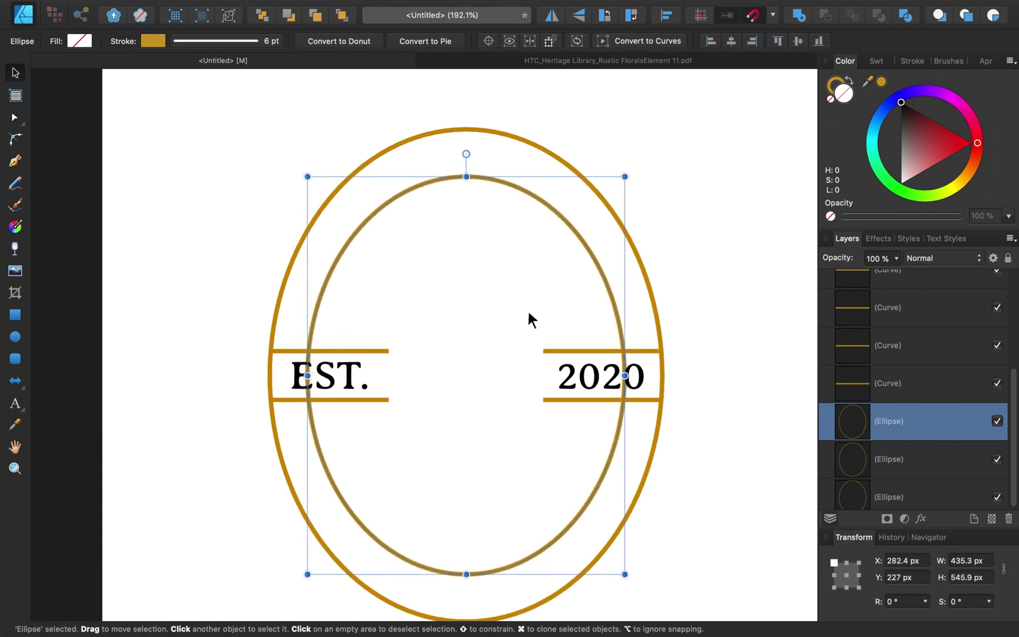
{"action": "scroll", "coordinate": [465, 391], "scroll_direction": "down", "scroll_amount": 3}
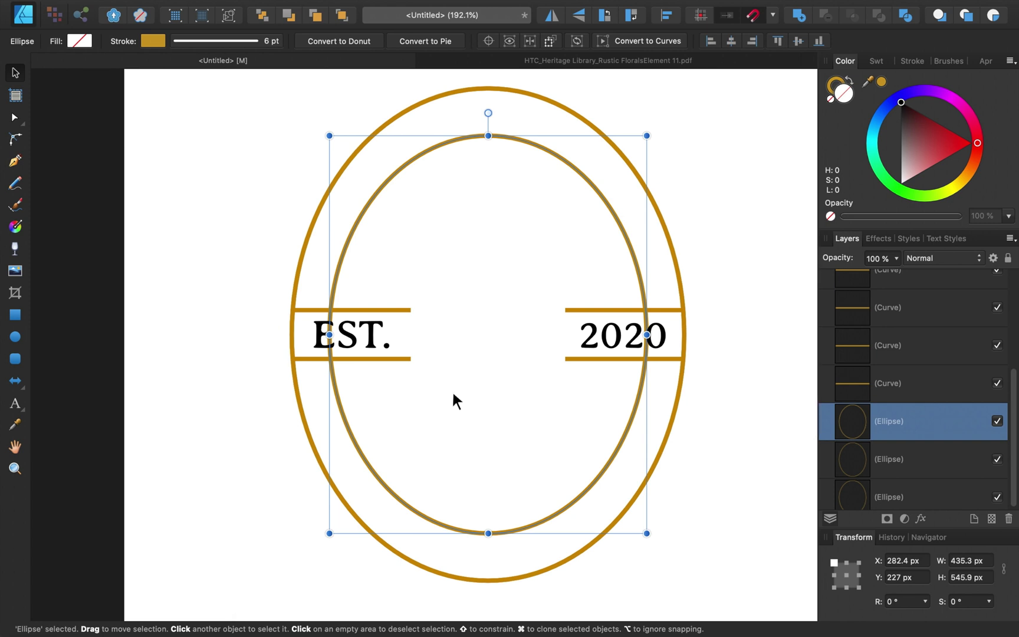
{"action": "left_click", "coordinate": [15, 404]}
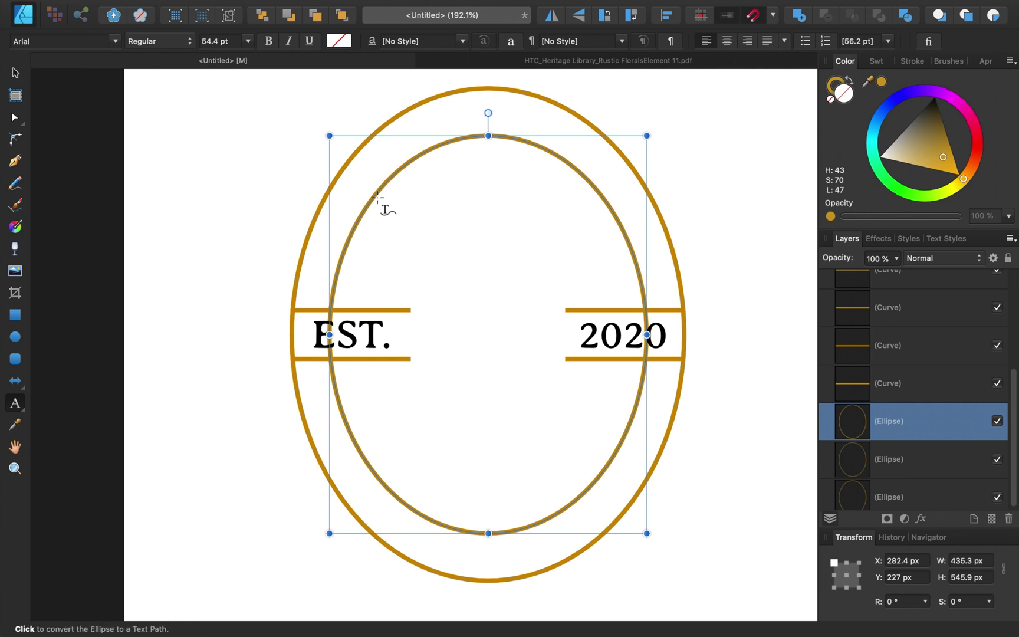
Step: Type FLOWER SHOP along the top of the inner oval's path, then hide that text layer
{"action": "left_click", "coordinate": [374, 197]}
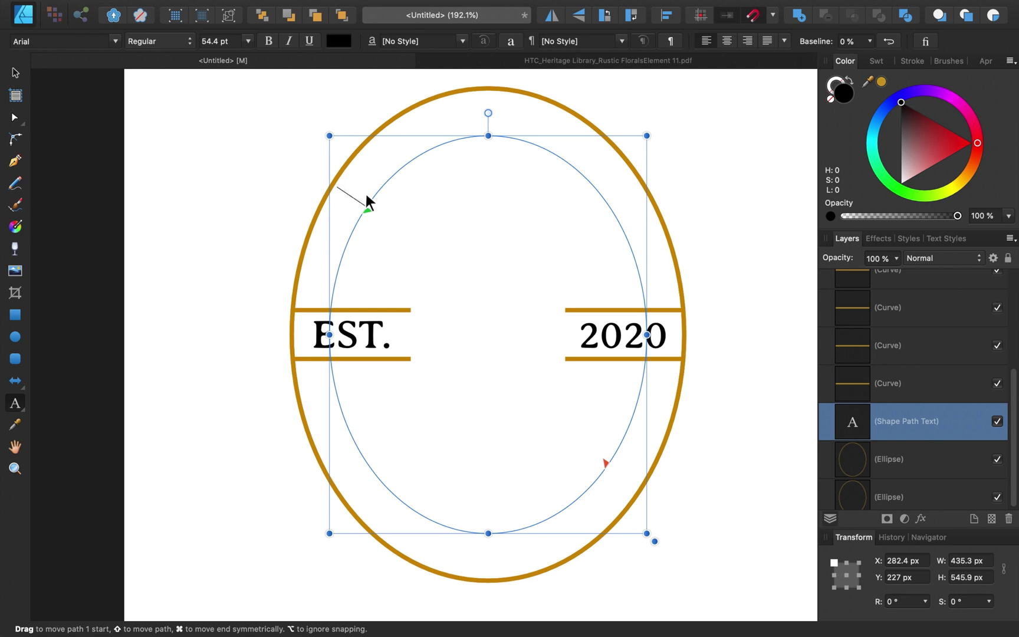
{"action": "key", "text": "Return"}
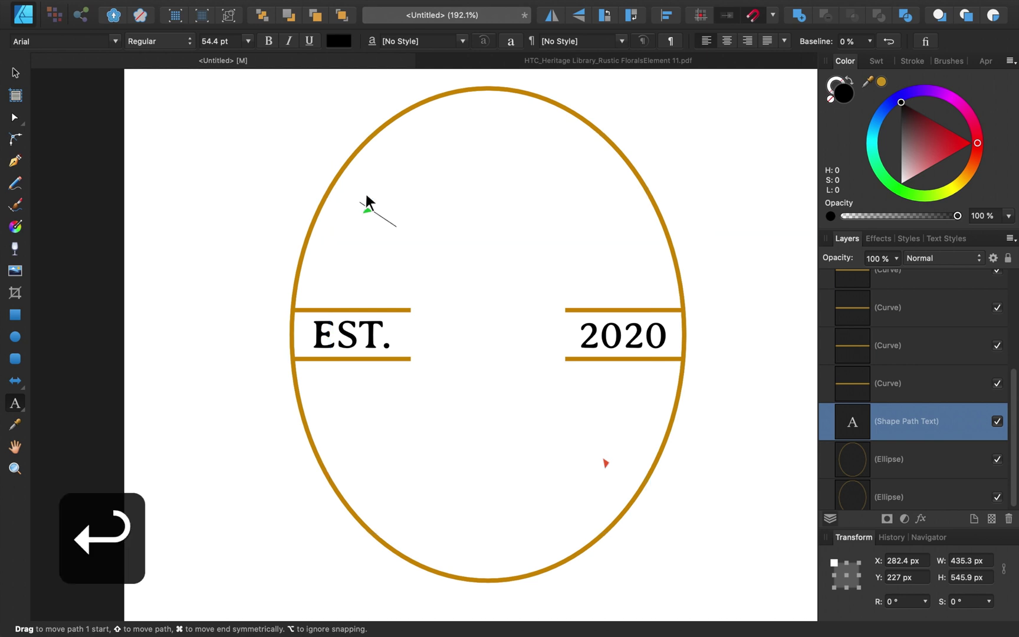
{"action": "left_click", "coordinate": [367, 200]}
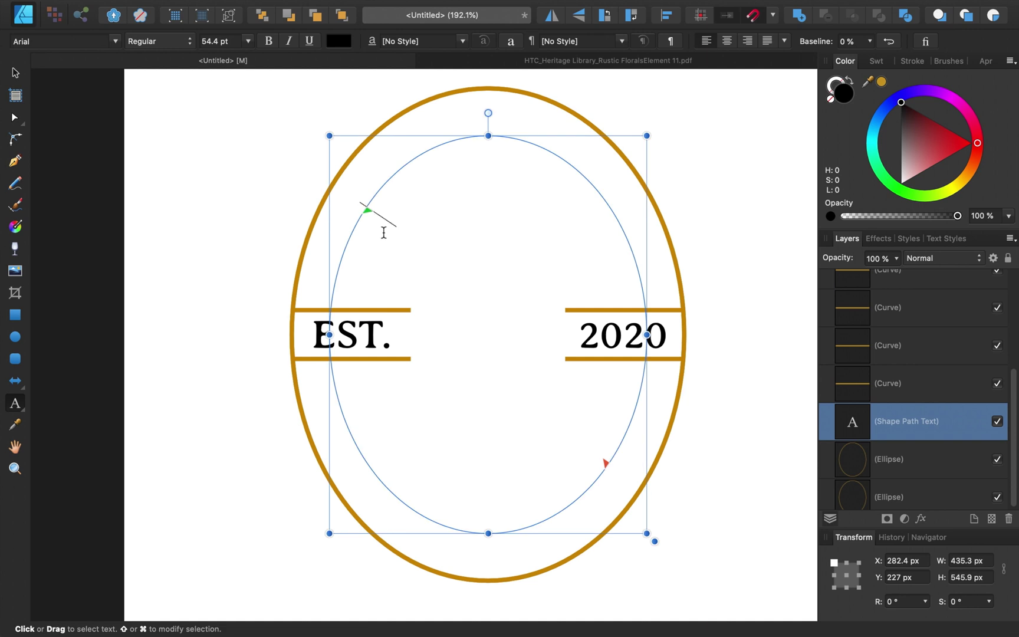
{"action": "key", "text": "BackSpace"}
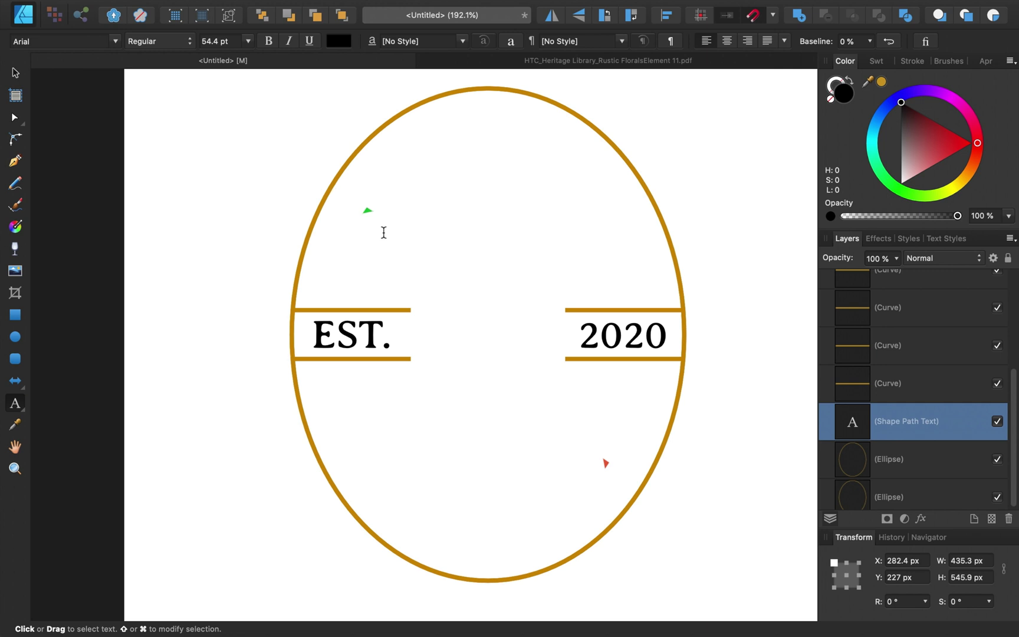
{"action": "type", "text": "FLOWER SHOP"}
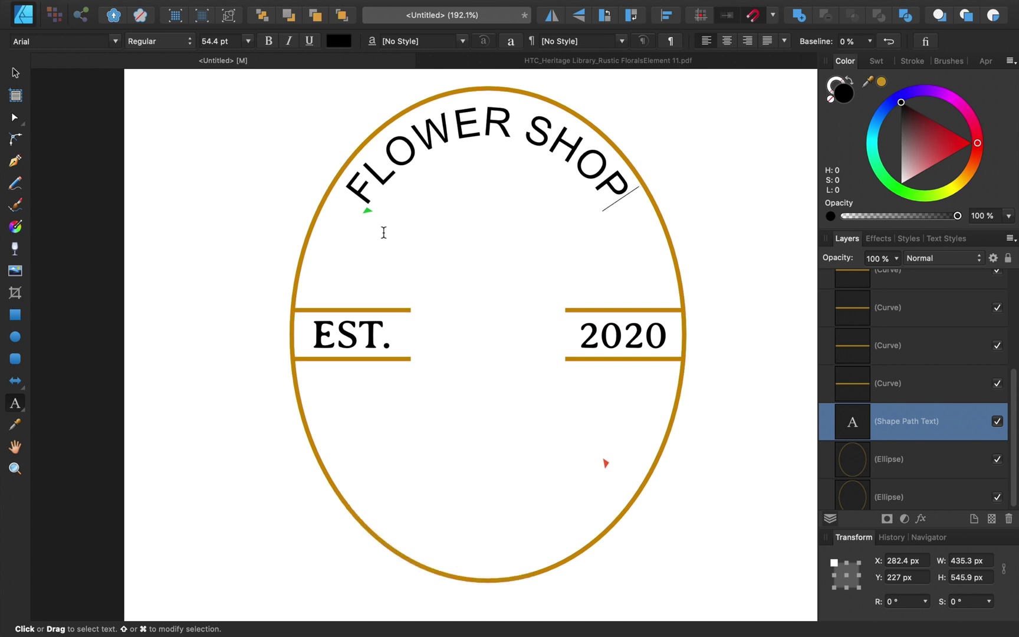
{"action": "key", "text": "Escape"}
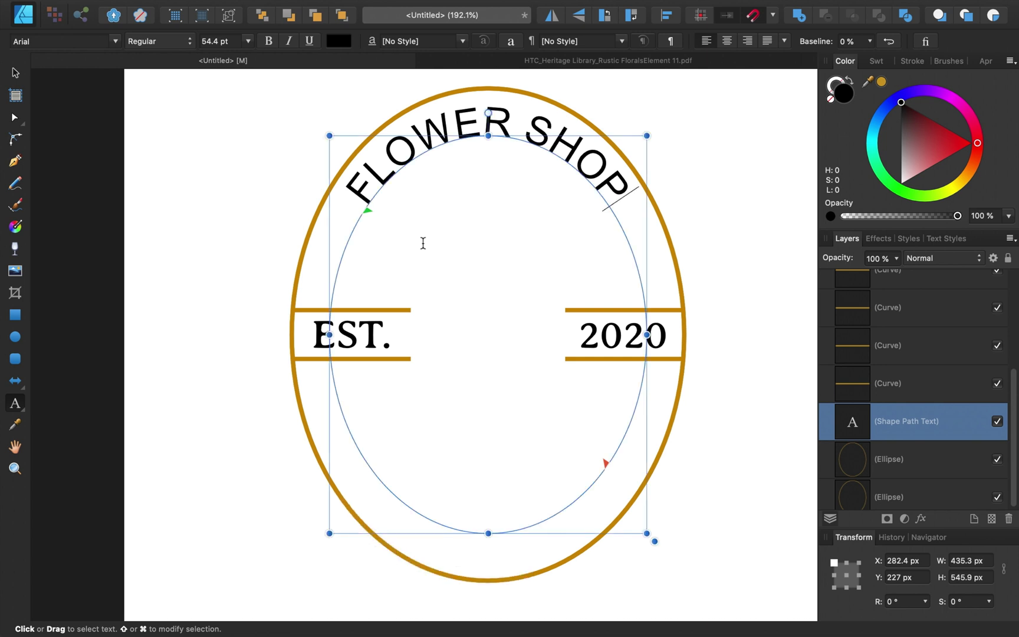
{"action": "left_click", "coordinate": [996, 422]}
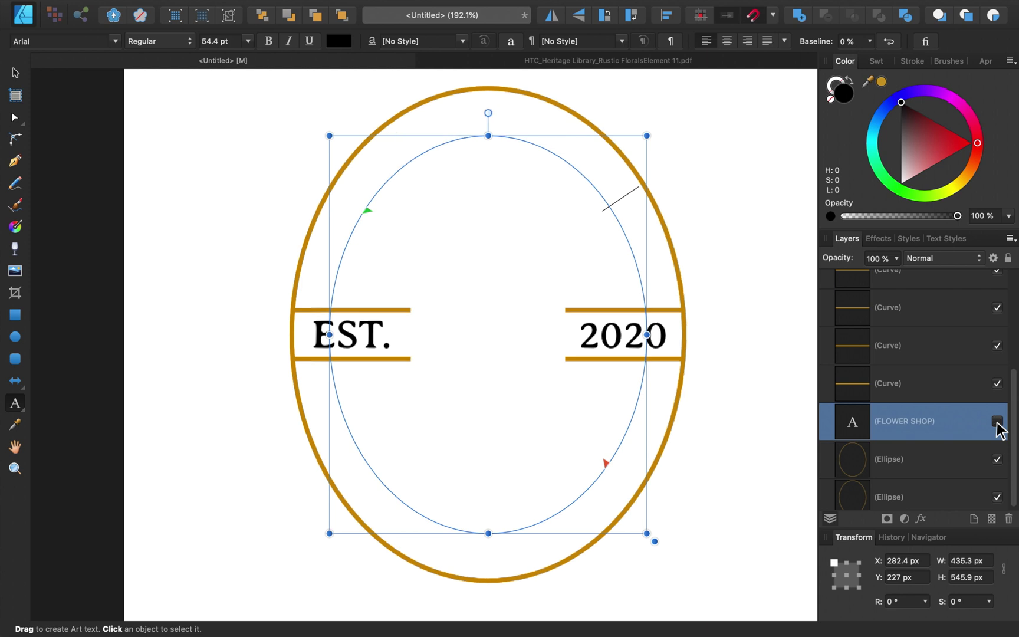
{"action": "left_click", "coordinate": [905, 471]}
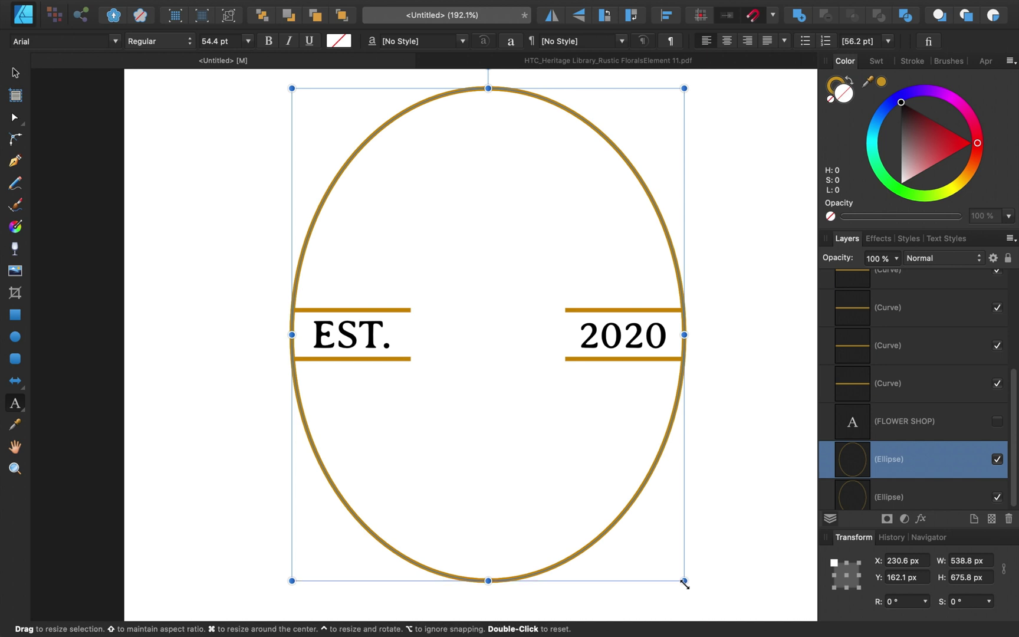
Step: Shrink an oval copy slightly and type BOTANICAL along its lower edge as 54.4 pt Arial path text
{"action": "left_click_drag", "start_coordinate": [684, 583], "coordinate": [669, 562]}
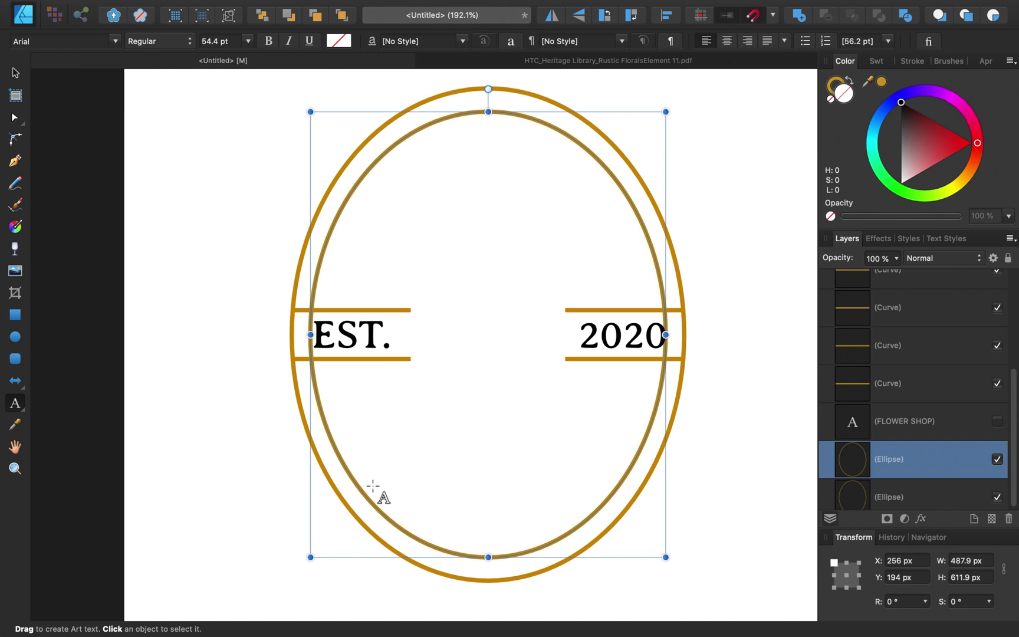
{"action": "left_click", "coordinate": [367, 492]}
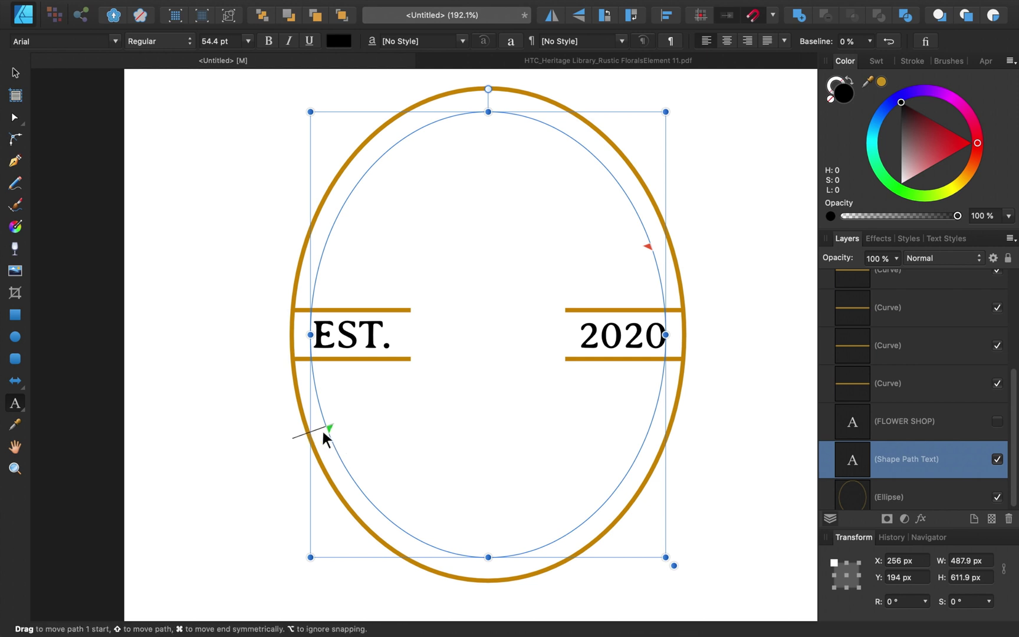
{"action": "type", "text": "B"}
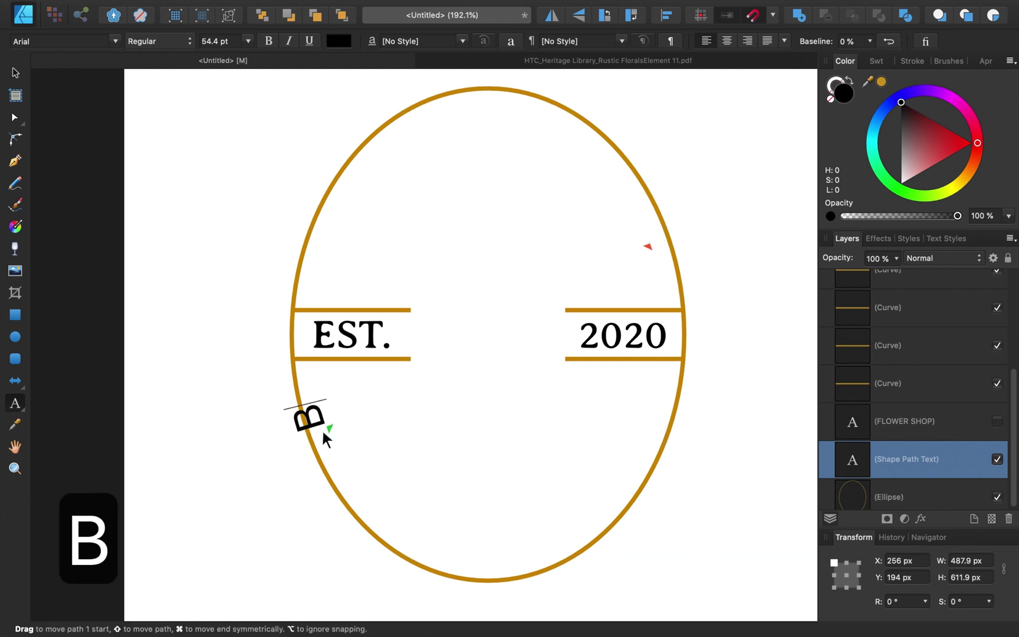
{"action": "key", "text": "BackSpace"}
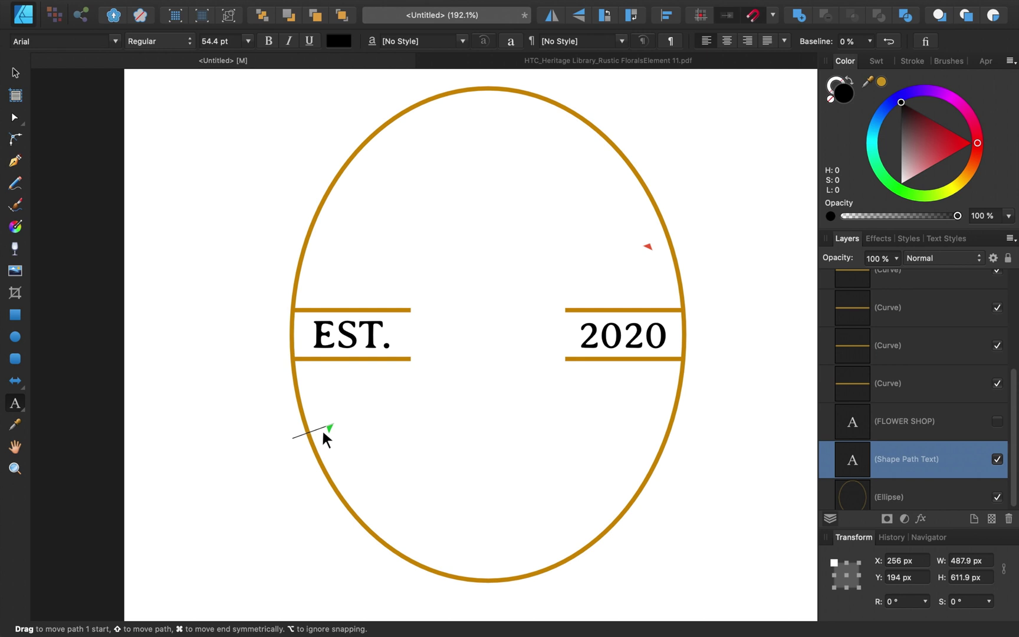
{"action": "key", "text": "Return"}
{"action": "left_click", "coordinate": [322, 430]}
{"action": "type", "text": "BOTANICAL"}
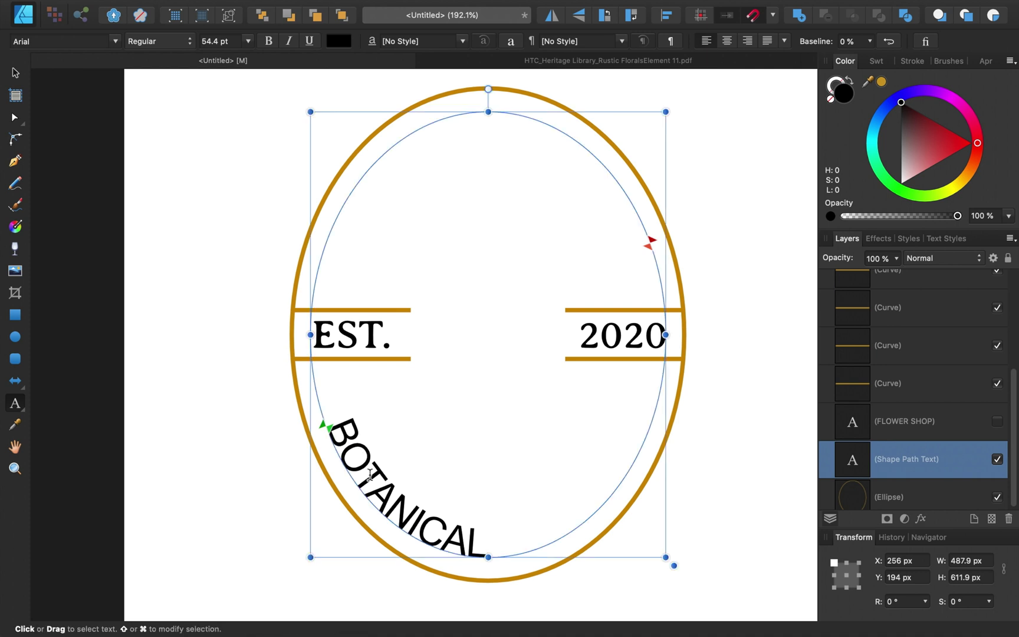
{"action": "double_click", "coordinate": [370, 473]}
Step: Set the BOTANICAL text in the Girassol font
{"action": "left_click", "coordinate": [370, 476]}
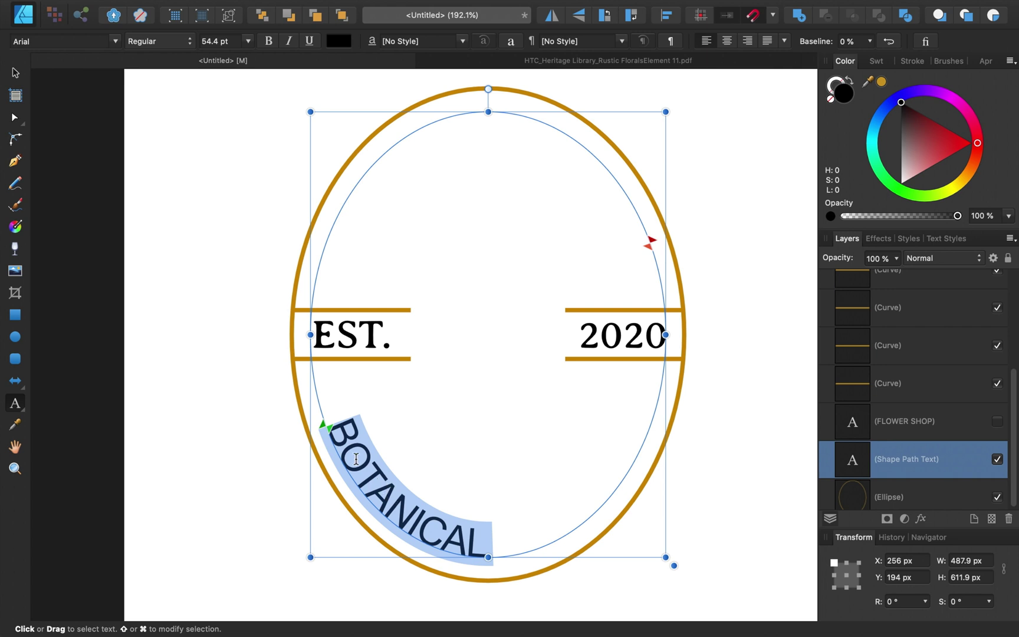
{"action": "key", "text": "Escape"}
{"action": "scroll", "coordinate": [355, 459], "scroll_direction": "left", "scroll_amount": 5}
{"action": "key", "text": "super+z"}
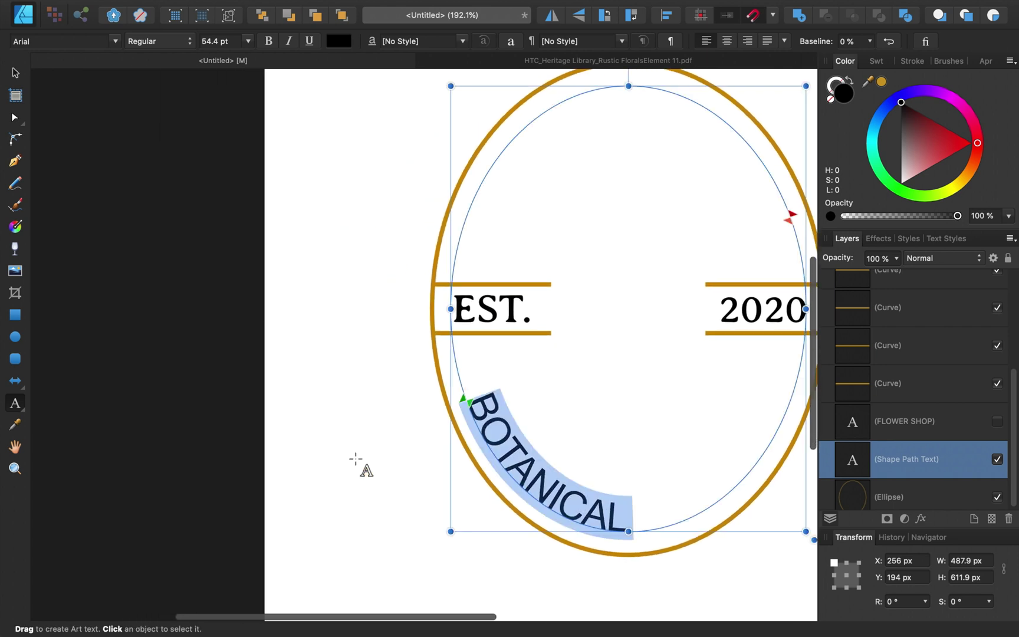
{"action": "left_click", "coordinate": [116, 41]}
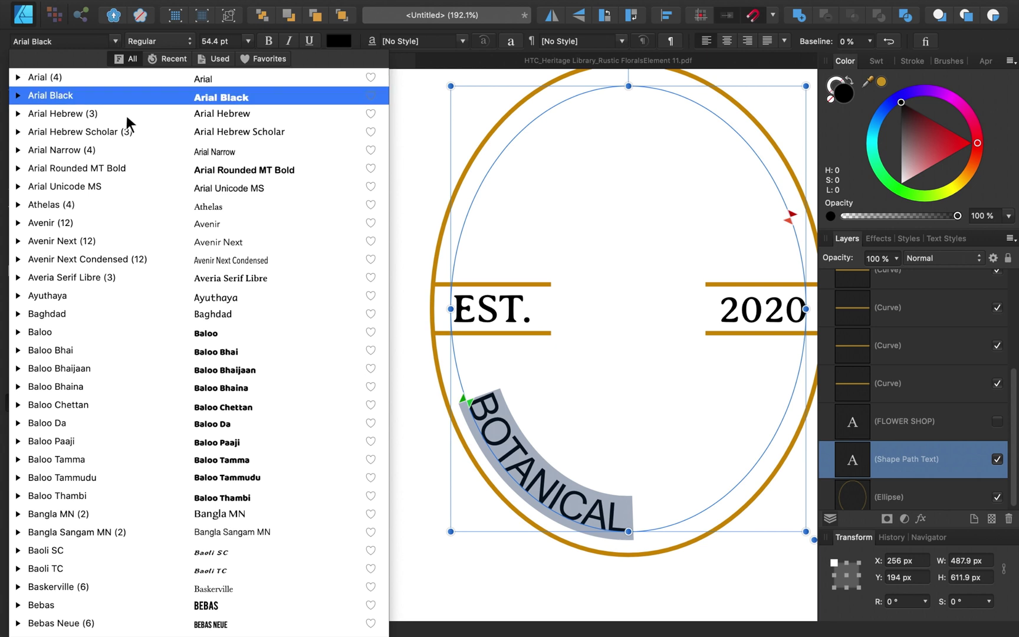
{"action": "scroll", "coordinate": [157, 282], "scroll_direction": "down", "scroll_amount": 20}
{"action": "scroll", "coordinate": [158, 282], "scroll_direction": "down", "scroll_amount": 7}
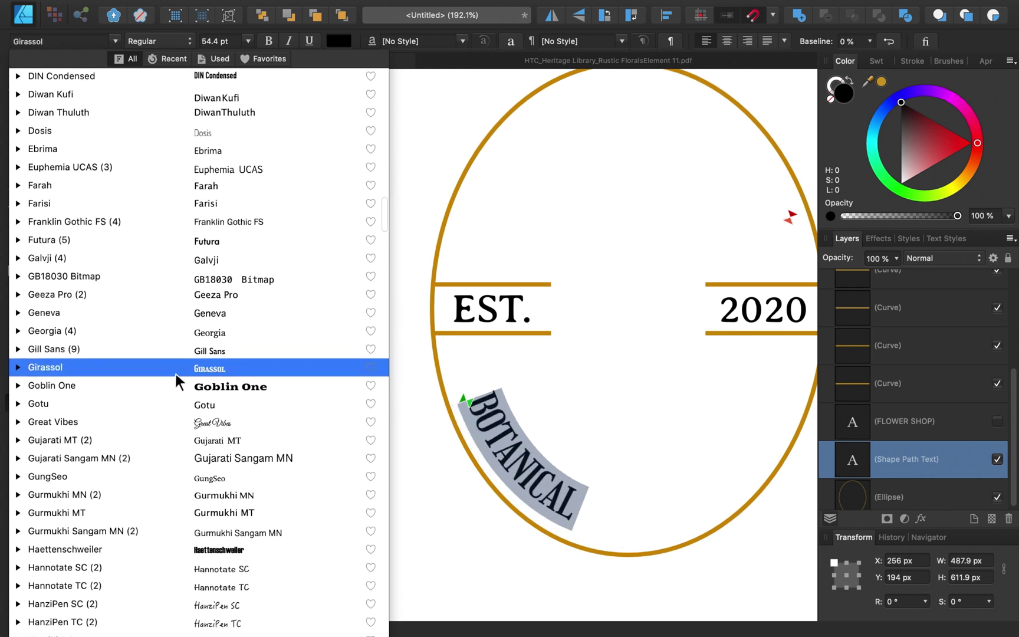
{"action": "left_click", "coordinate": [221, 371]}
Step: Enlarge BOTANICAL to 128 pt so it wraps around the bottom of the oval
{"action": "scroll", "coordinate": [221, 372], "scroll_direction": "right", "scroll_amount": 5}
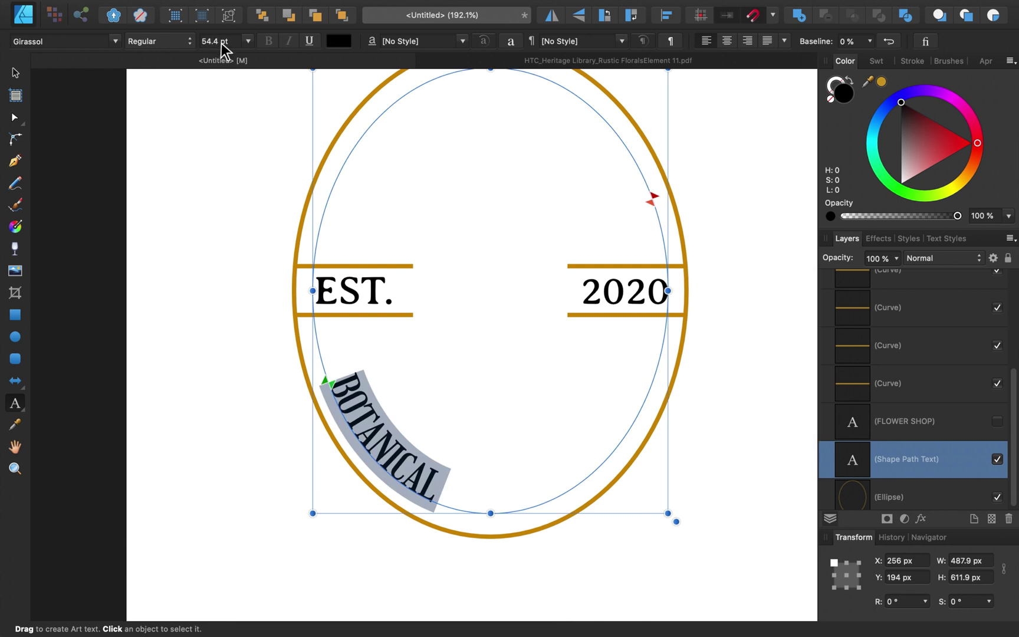
{"action": "scroll", "coordinate": [221, 43], "scroll_direction": "up", "scroll_amount": 1}
{"action": "scroll", "coordinate": [221, 43], "scroll_direction": "up", "scroll_amount": 1}
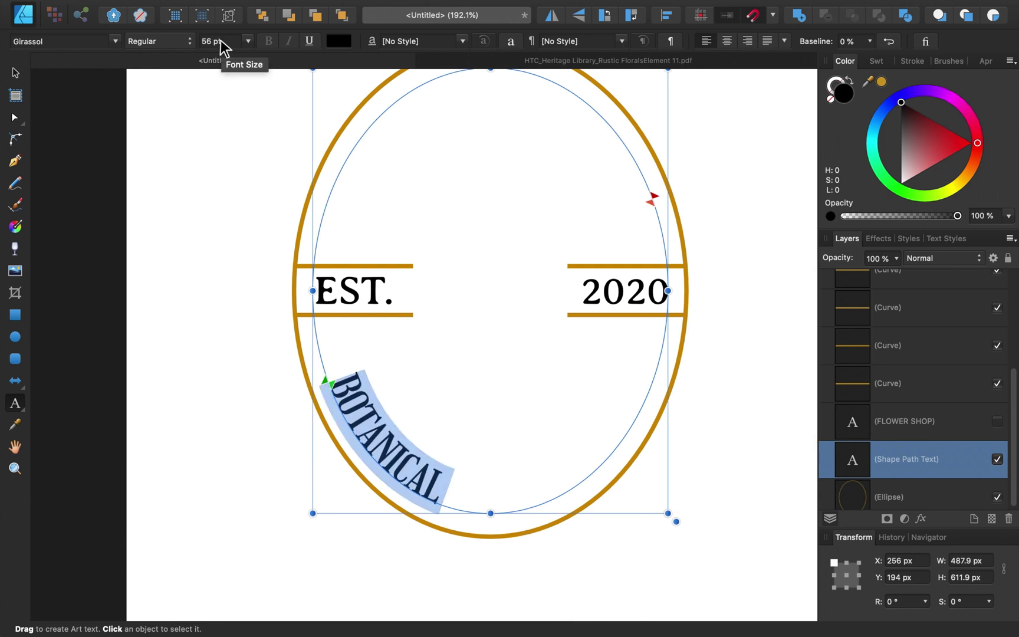
{"action": "scroll", "coordinate": [219, 42], "scroll_direction": "up", "scroll_amount": 20}
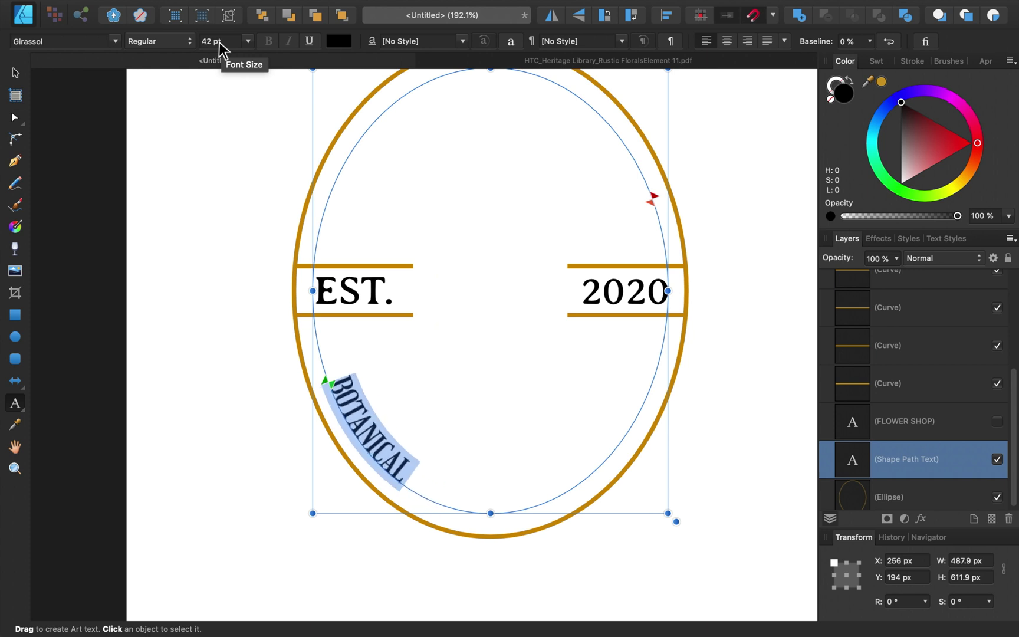
{"action": "scroll", "coordinate": [218, 42], "scroll_direction": "up", "scroll_amount": 10}
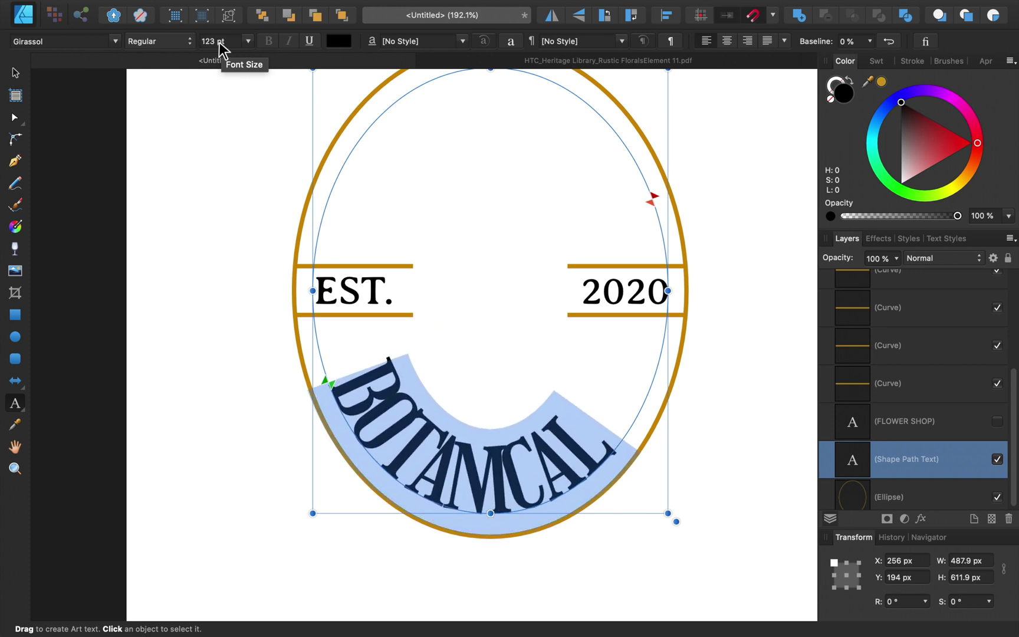
{"action": "scroll", "coordinate": [218, 42], "scroll_direction": "up", "scroll_amount": 5}
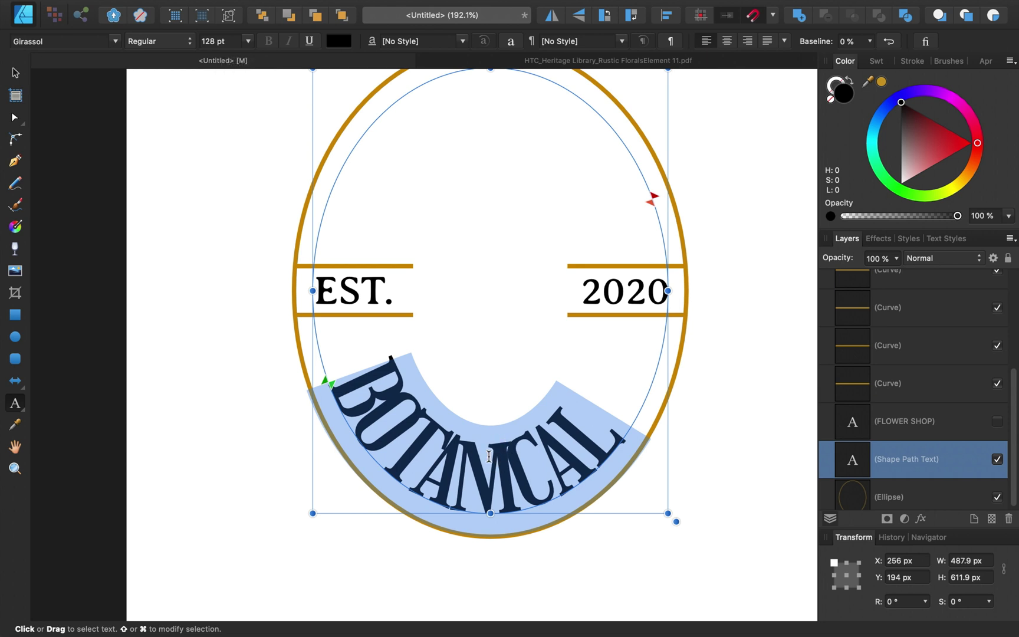
{"action": "scroll", "coordinate": [488, 456], "scroll_direction": "right", "scroll_amount": 5}
{"action": "scroll", "coordinate": [489, 455], "scroll_direction": "up", "scroll_amount": 2}
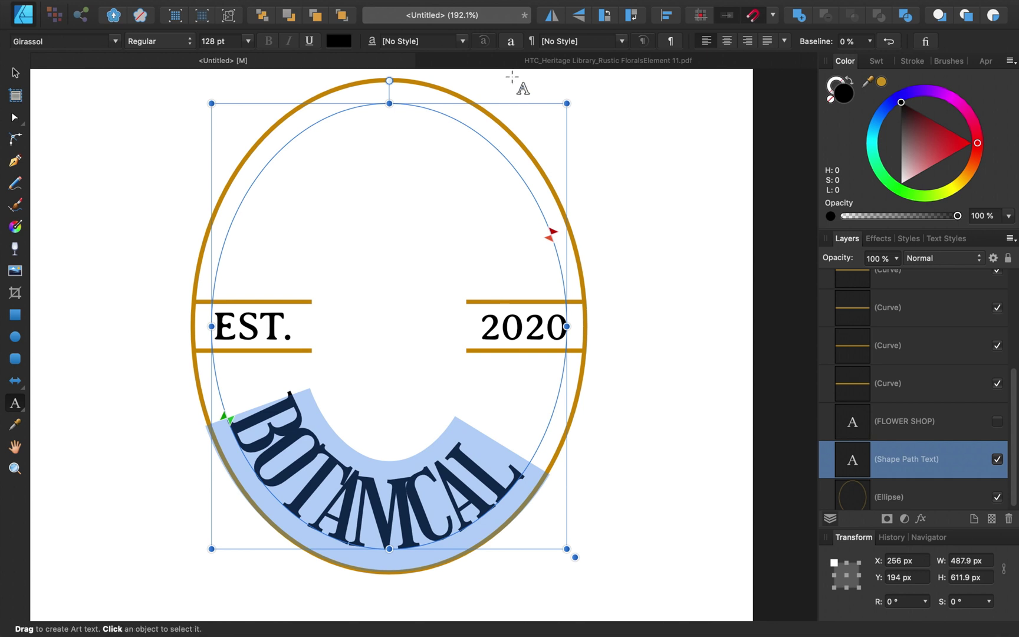
{"action": "left_click", "coordinate": [510, 42]}
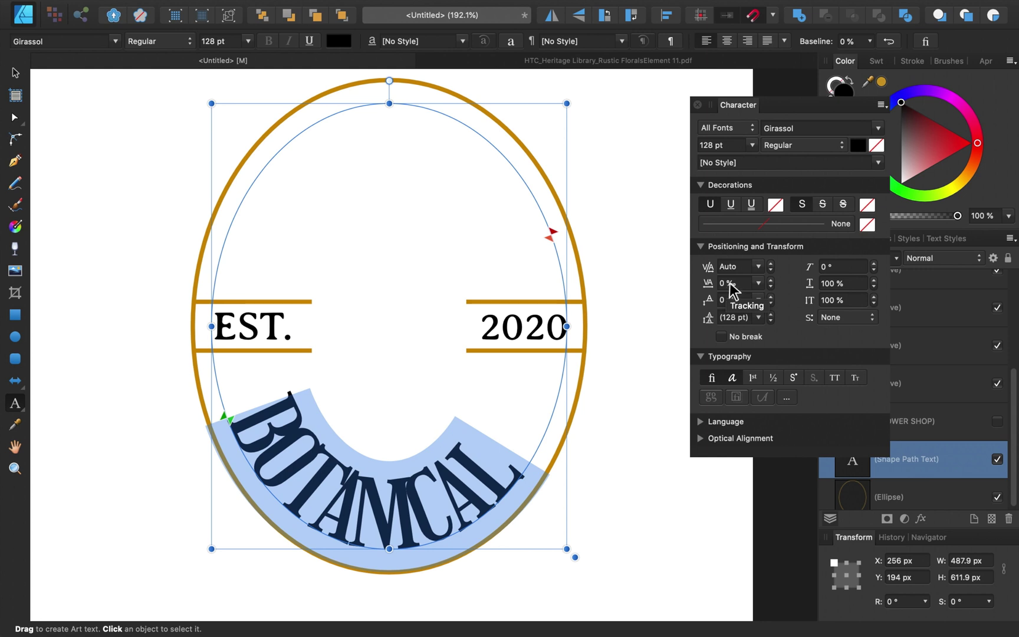
Step: Set BOTANICAL's tracking to 95‰ in the Character panel
{"action": "scroll", "coordinate": [730, 284], "scroll_direction": "down", "scroll_amount": 5}
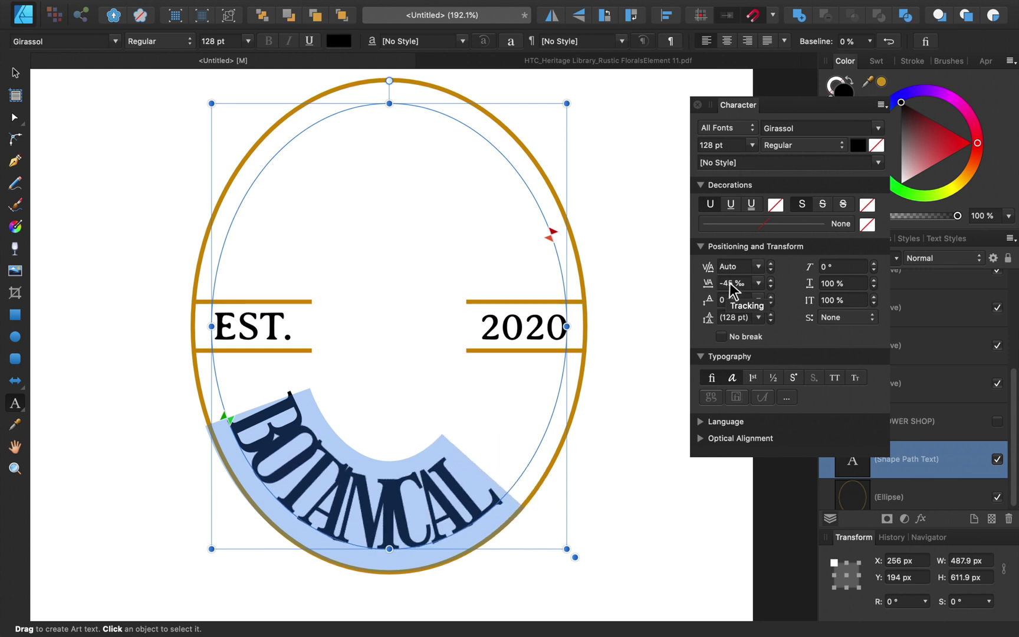
{"action": "scroll", "coordinate": [730, 285], "scroll_direction": "up", "scroll_amount": 9}
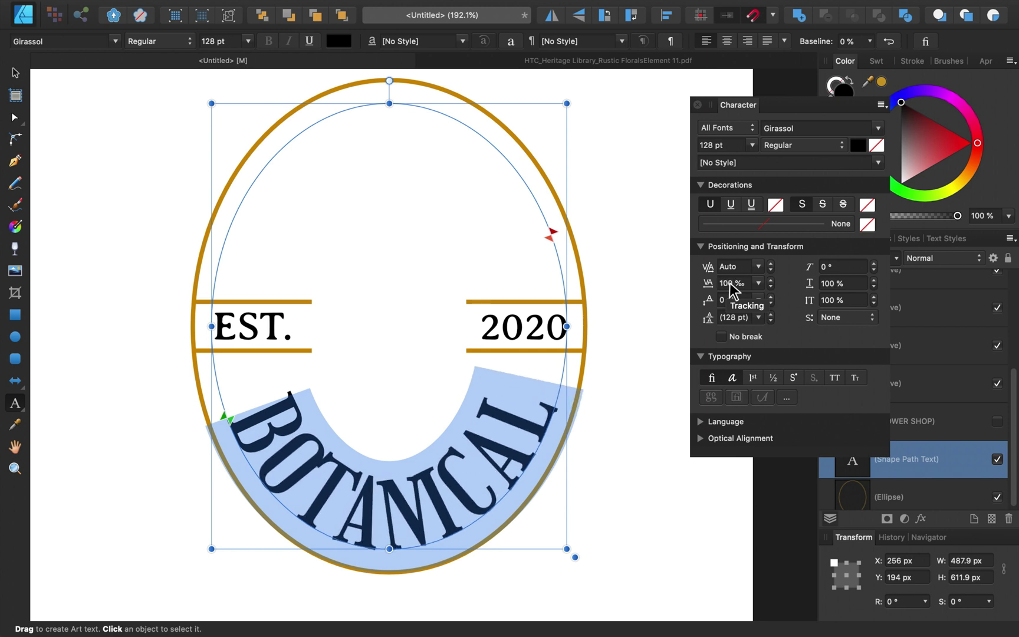
{"action": "scroll", "coordinate": [731, 289], "scroll_direction": "up", "scroll_amount": 1}
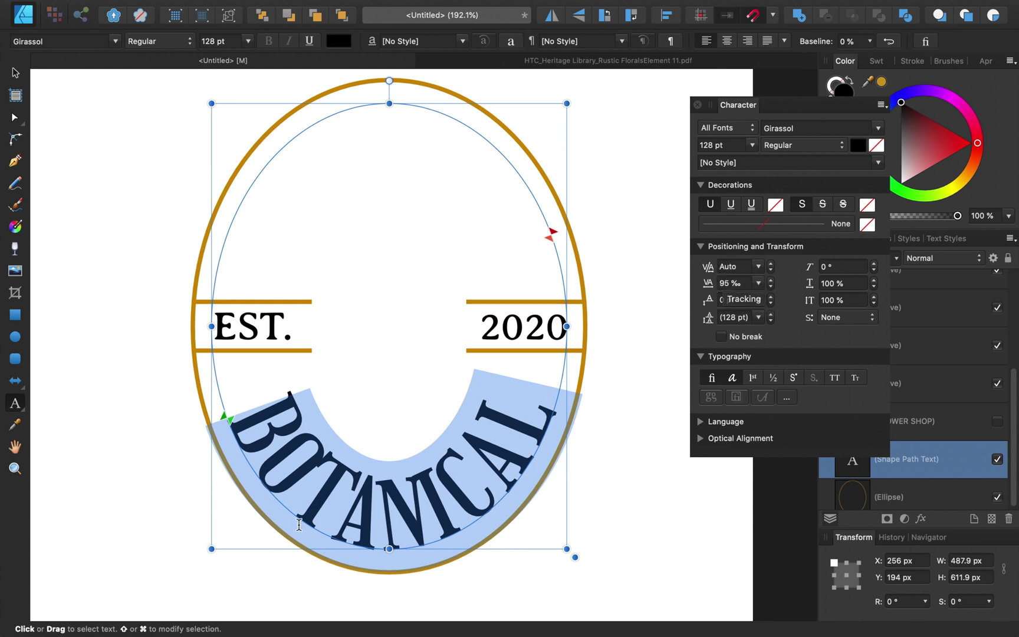
Step: Adjust kerning between BOTANICAL letter pairs like T–A and A–N, then select the word
{"action": "left_click", "coordinate": [306, 485]}
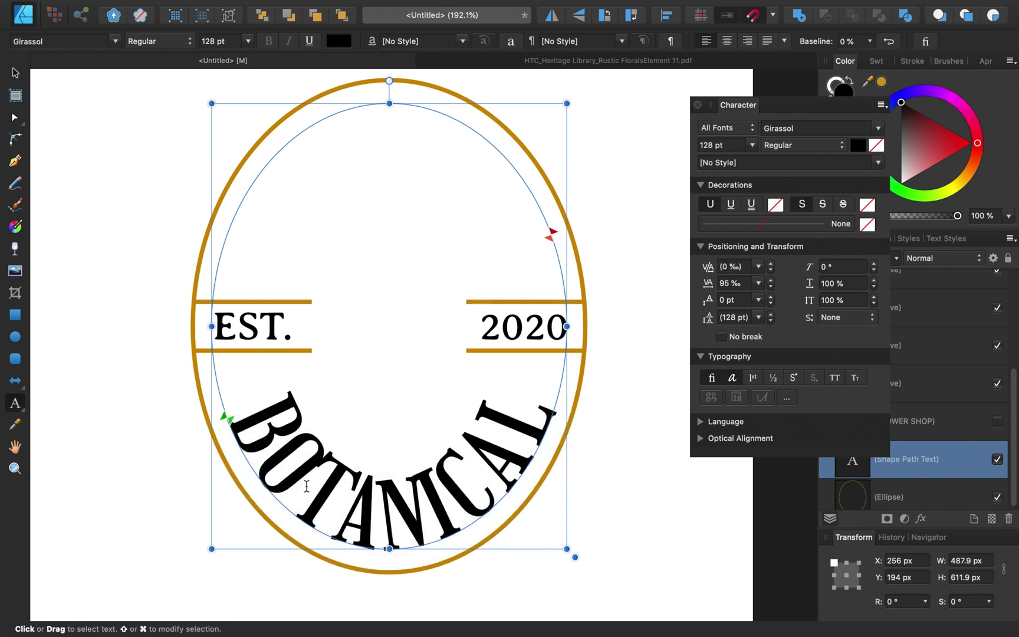
{"action": "scroll", "coordinate": [731, 273], "scroll_direction": "up", "scroll_amount": 9}
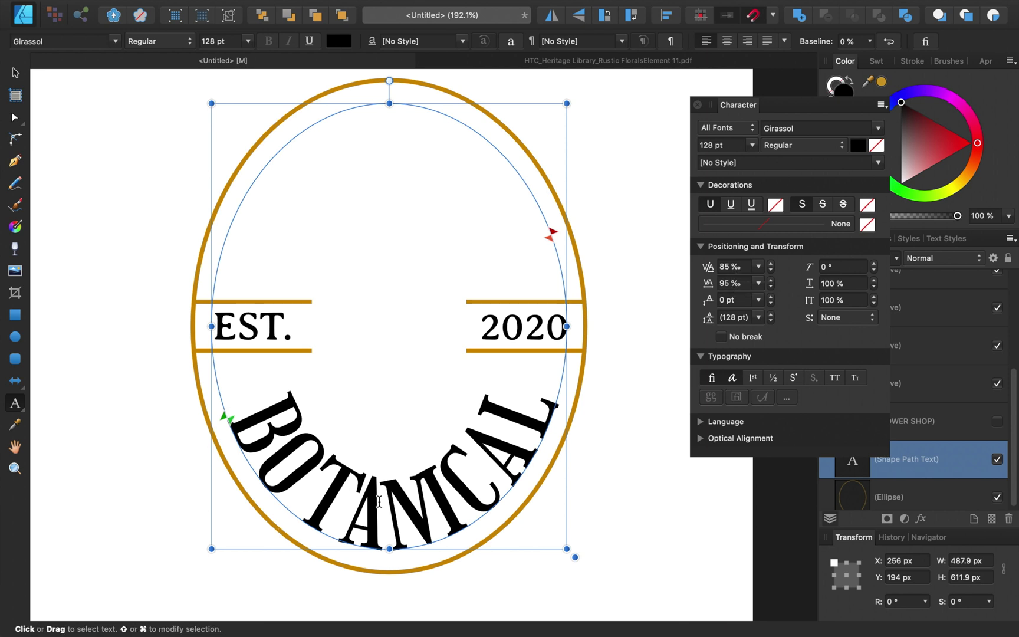
{"action": "left_click", "coordinate": [361, 498]}
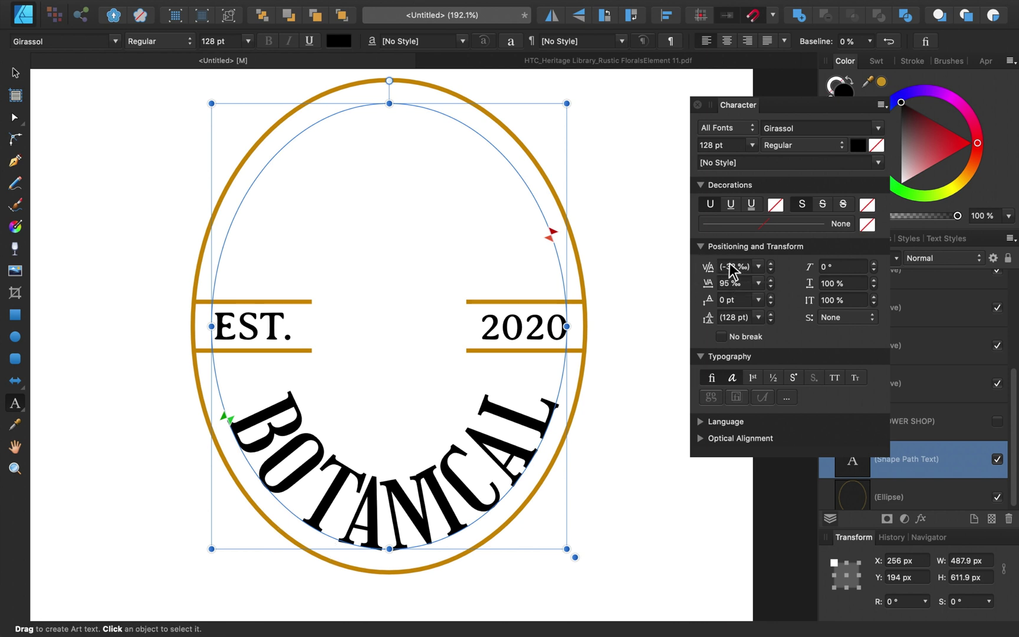
{"action": "scroll", "coordinate": [731, 269], "scroll_direction": "up", "scroll_amount": 7}
{"action": "left_click", "coordinate": [389, 508]}
{"action": "scroll", "coordinate": [735, 271], "scroll_direction": "up", "scroll_amount": 8}
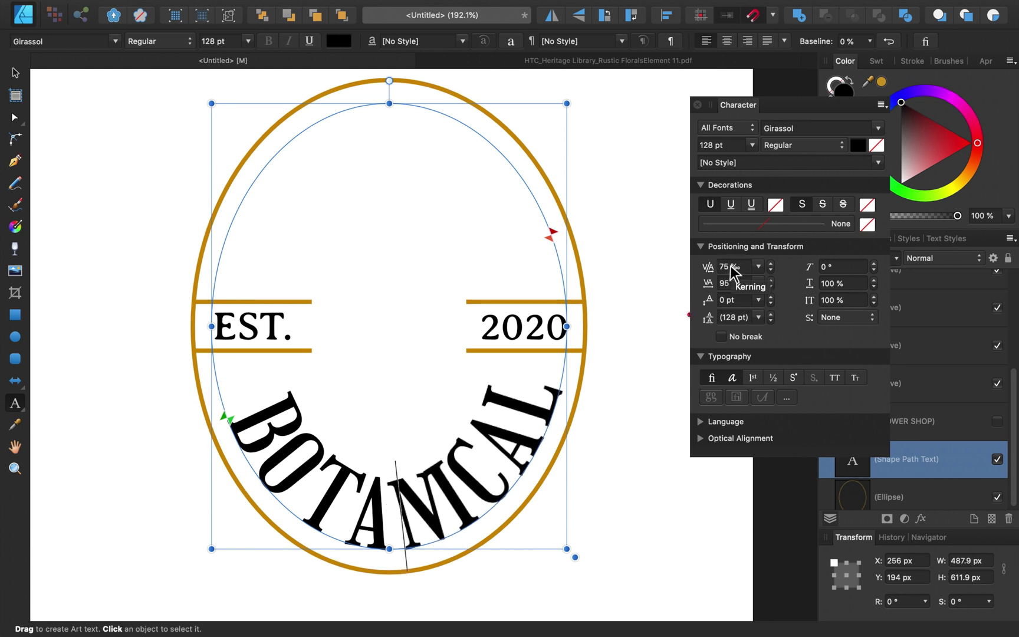
{"action": "scroll", "coordinate": [733, 267], "scroll_direction": "up", "scroll_amount": 4}
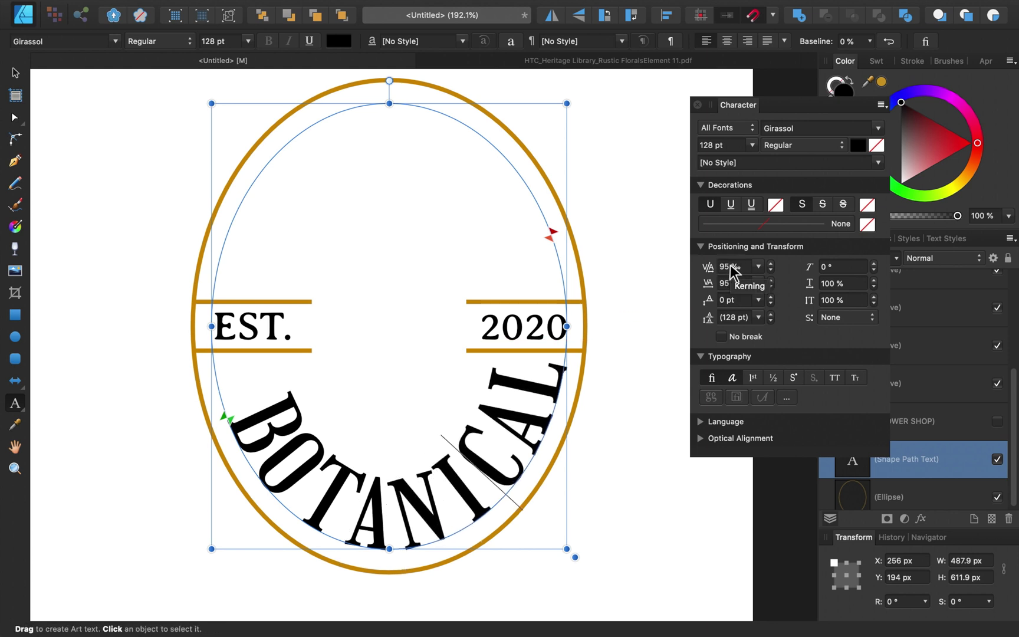
{"action": "scroll", "coordinate": [733, 267], "scroll_direction": "up", "scroll_amount": 3}
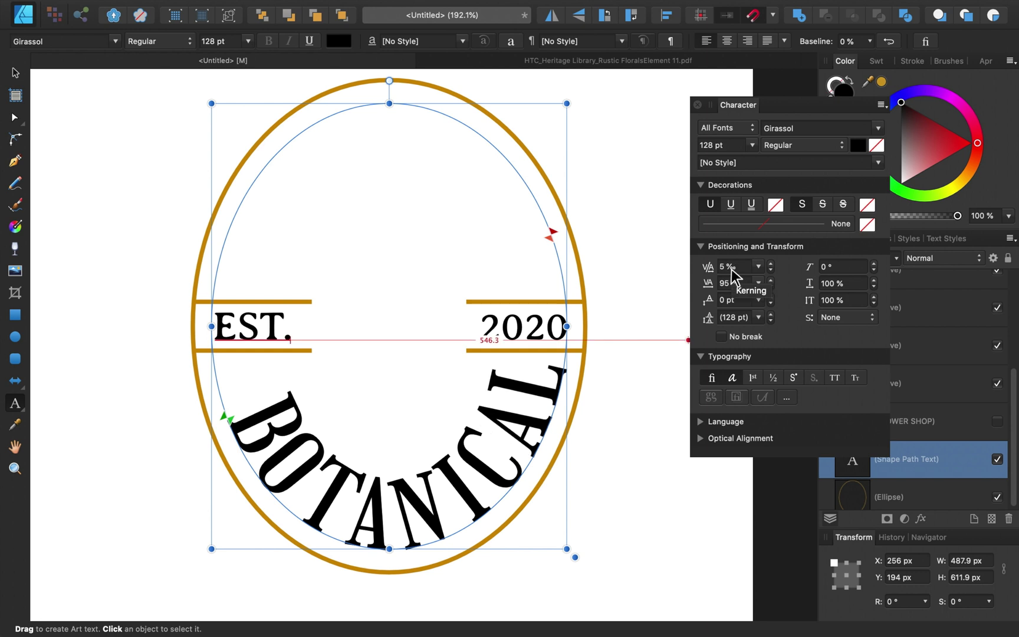
{"action": "scroll", "coordinate": [732, 271], "scroll_direction": "down", "scroll_amount": 12}
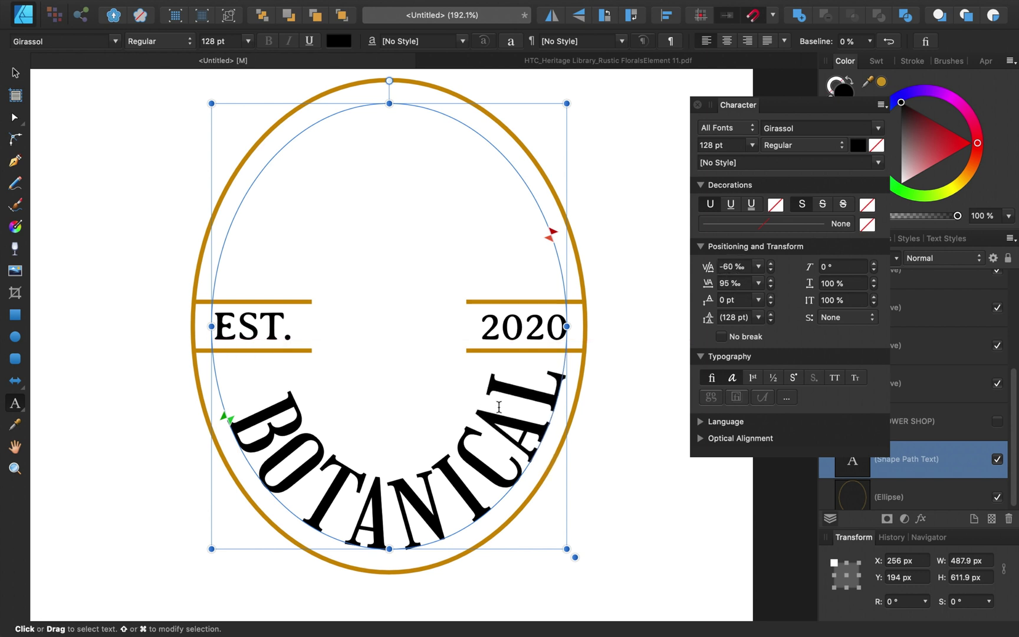
{"action": "double_click", "coordinate": [313, 500]}
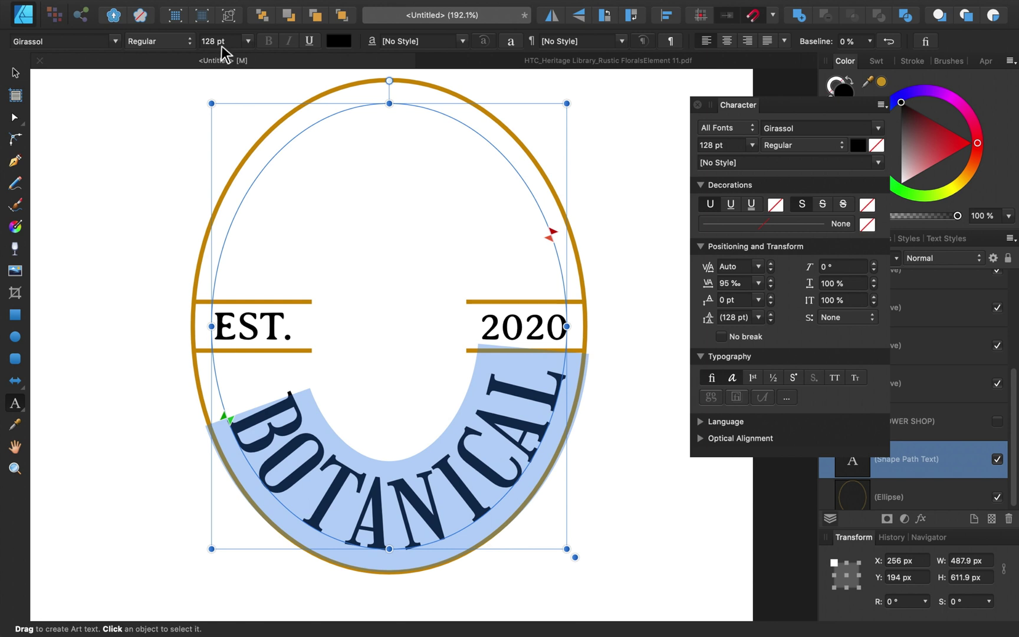
Step: Scroll BOTANICAL's font size to 115 pt and nudge its start point slightly along the oval
{"action": "scroll", "coordinate": [214, 41], "scroll_direction": "down", "scroll_amount": 20}
{"action": "scroll", "coordinate": [214, 41], "scroll_direction": "up", "scroll_amount": 10}
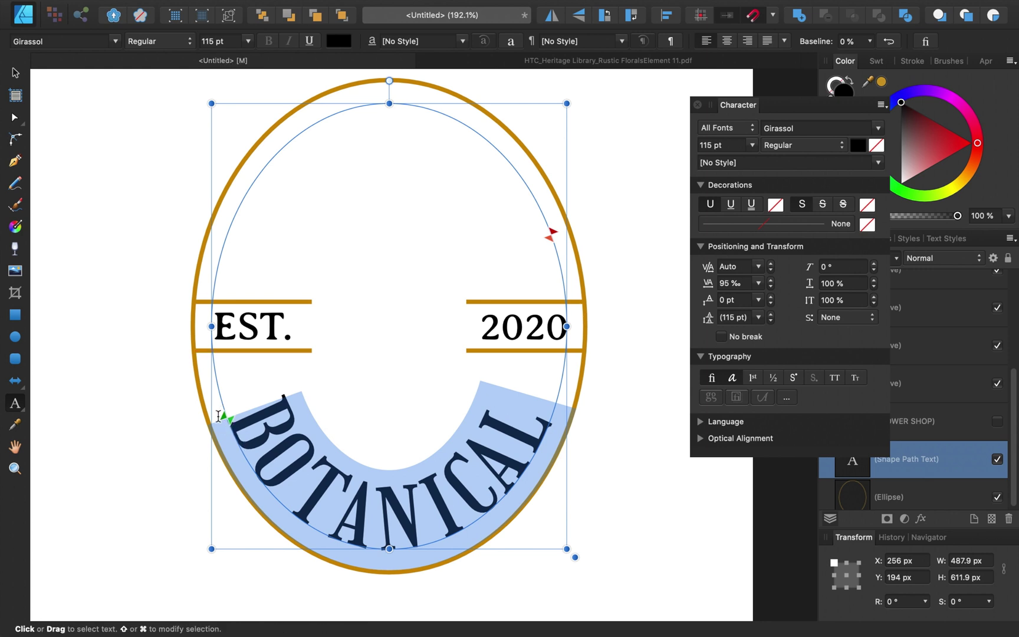
{"action": "mouse_move", "coordinate": [223, 417]}
{"action": "left_mouse_down"}
{"action": "mouse_move", "coordinate": [214, 387]}
{"action": "mouse_move", "coordinate": [220, 418]}
{"action": "left_mouse_up"}
{"action": "left_click", "coordinate": [273, 445]}
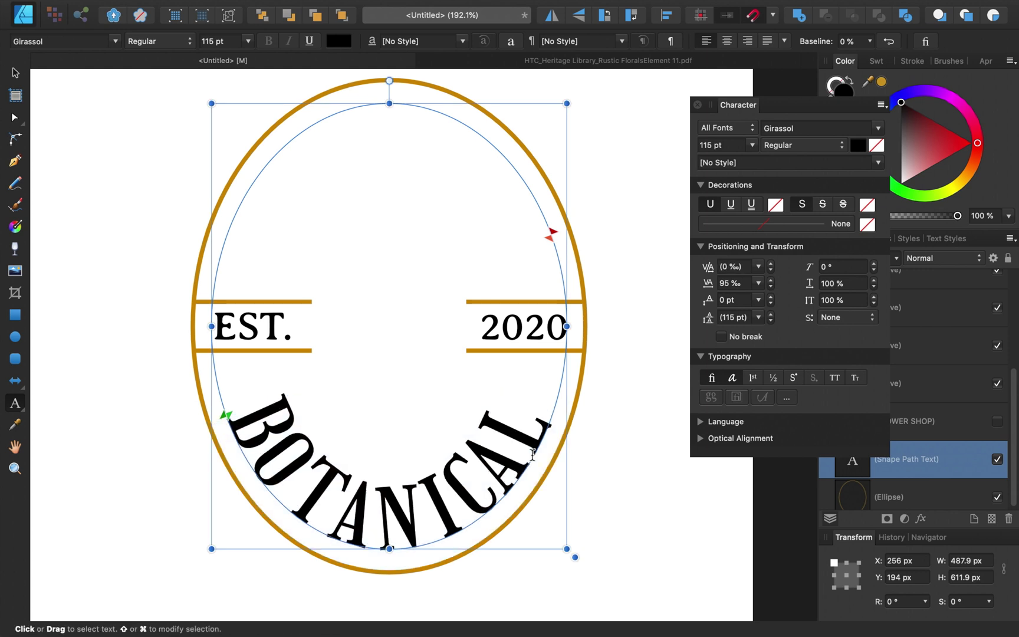
{"action": "left_click", "coordinate": [971, 432]}
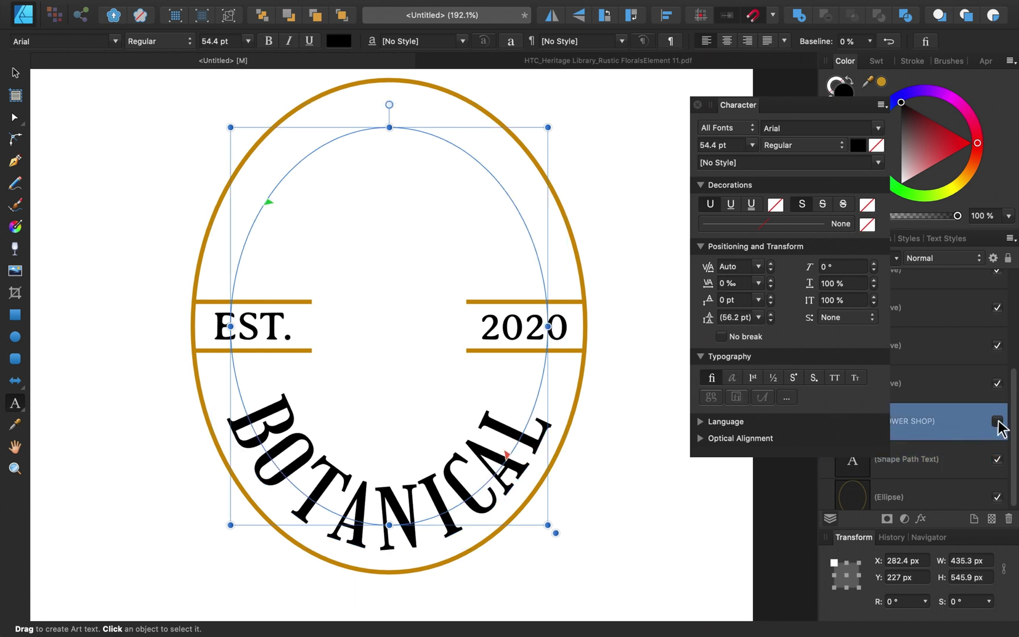
Step: Unhide the FLOWER SHOP text and set it in Averia Serif Libre
{"action": "left_click", "coordinate": [997, 422]}
{"action": "left_click", "coordinate": [292, 149]}
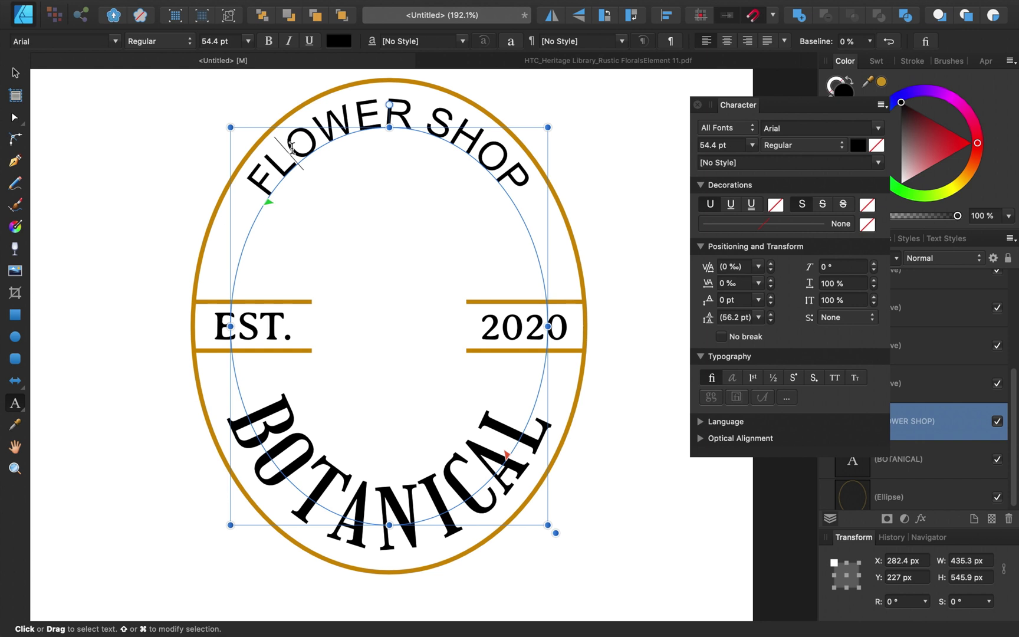
{"action": "double_click", "coordinate": [292, 149]}
{"action": "triple_click", "coordinate": [293, 151]}
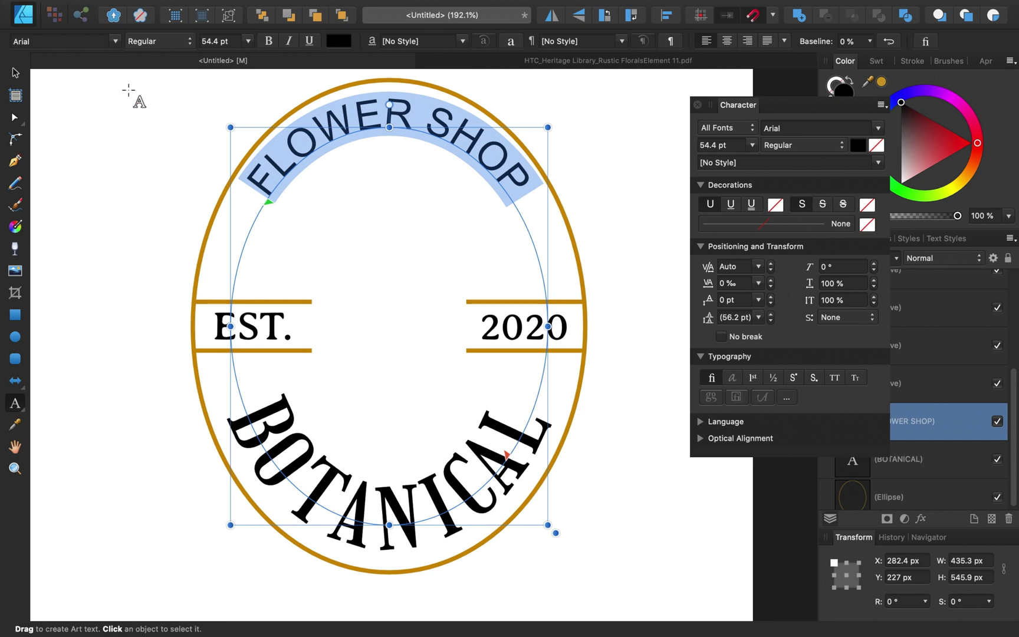
{"action": "left_click", "coordinate": [115, 41]}
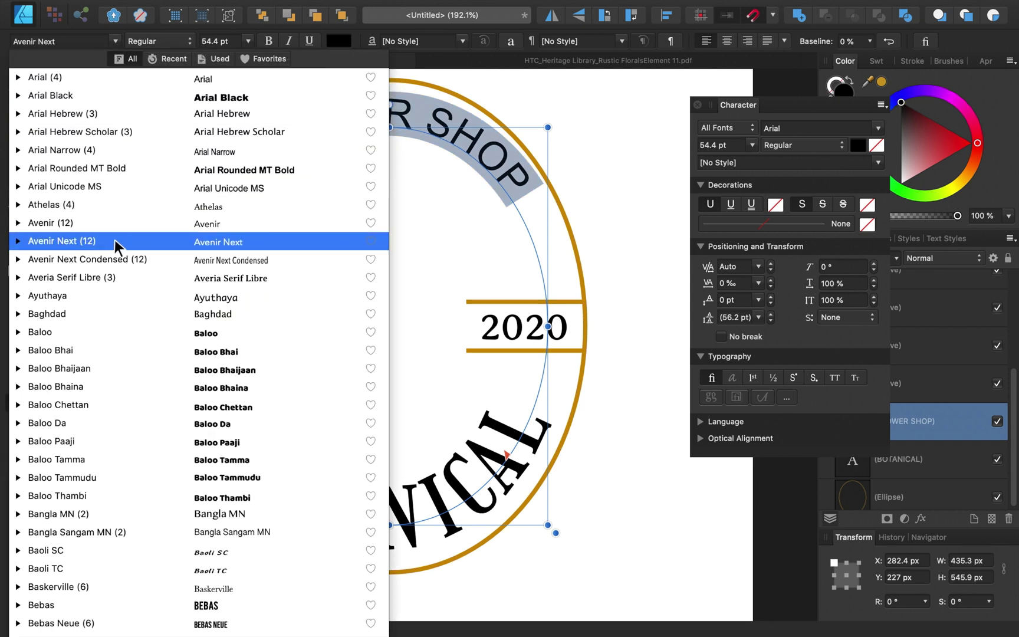
{"action": "left_click", "coordinate": [127, 275]}
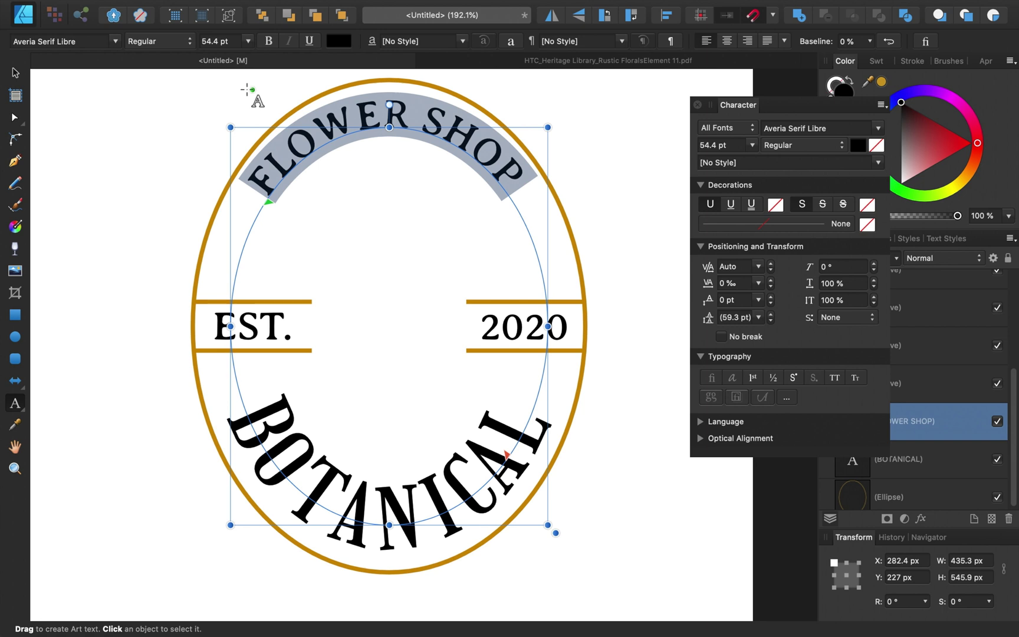
Step: Size FLOWER SHOP to 75 pt and start it lower on the oval's left side
{"action": "left_click", "coordinate": [218, 40]}
{"action": "type", "text": "30"}
{"action": "key", "text": "Return"}
{"action": "scroll", "coordinate": [217, 40], "scroll_direction": "up", "scroll_amount": 10}
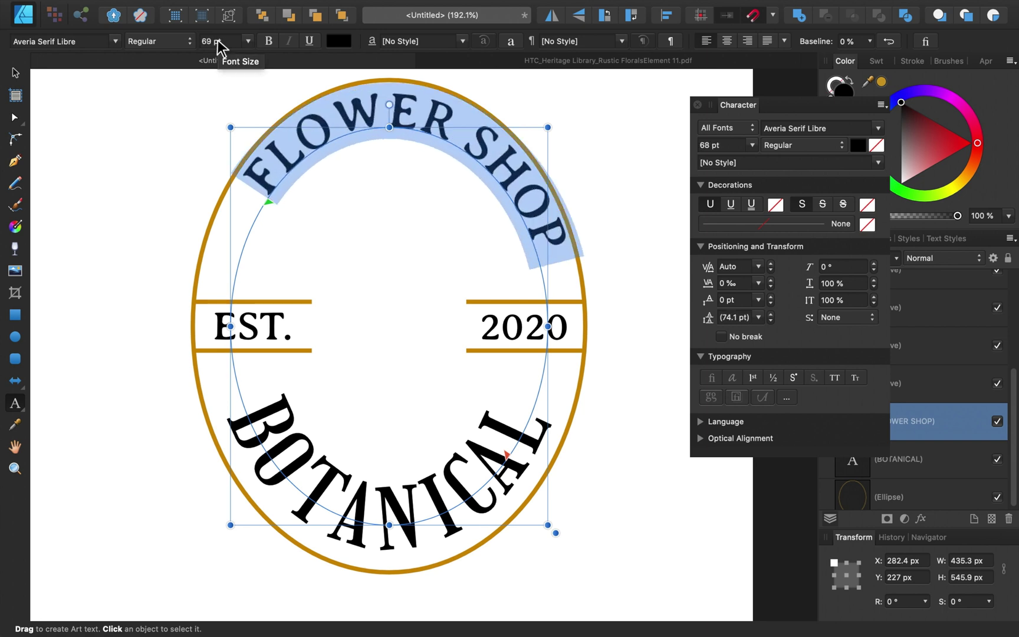
{"action": "scroll", "coordinate": [217, 40], "scroll_direction": "up", "scroll_amount": 1}
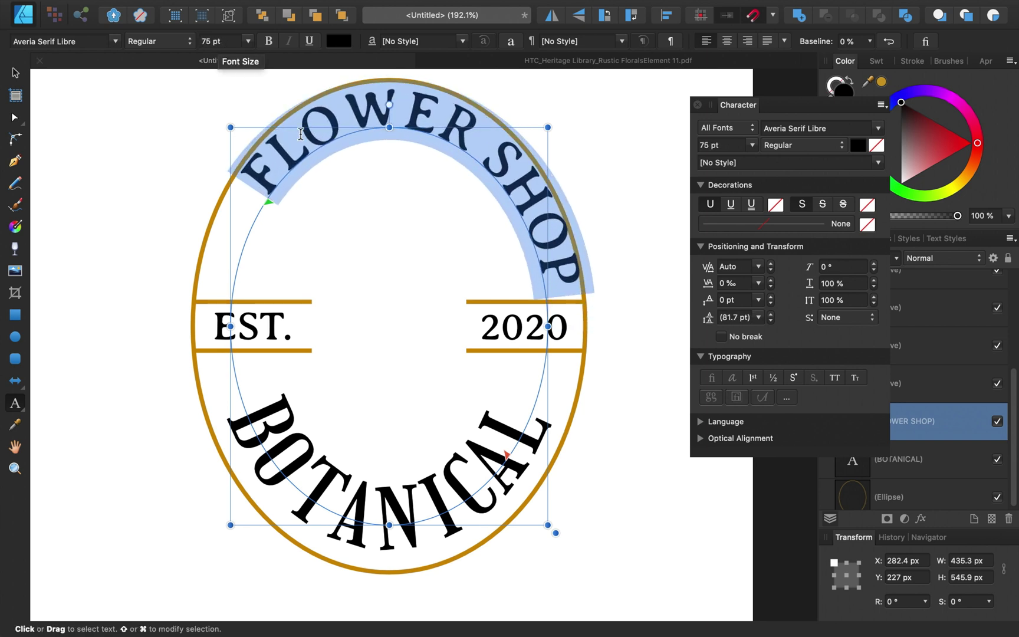
{"action": "left_click_drag", "start_coordinate": [267, 204], "coordinate": [243, 239]}
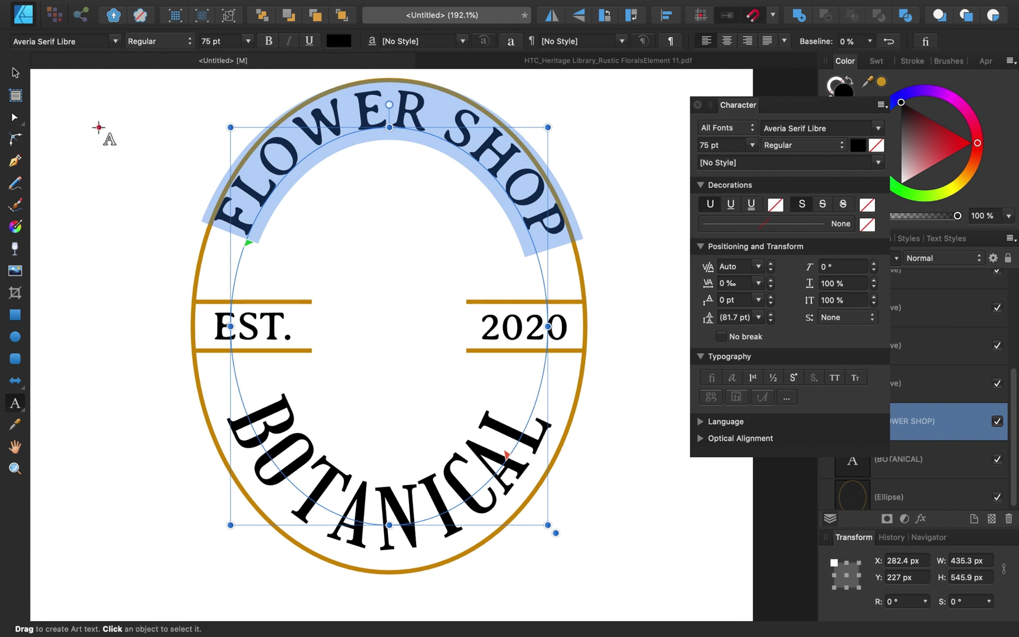
{"action": "left_click", "coordinate": [15, 73]}
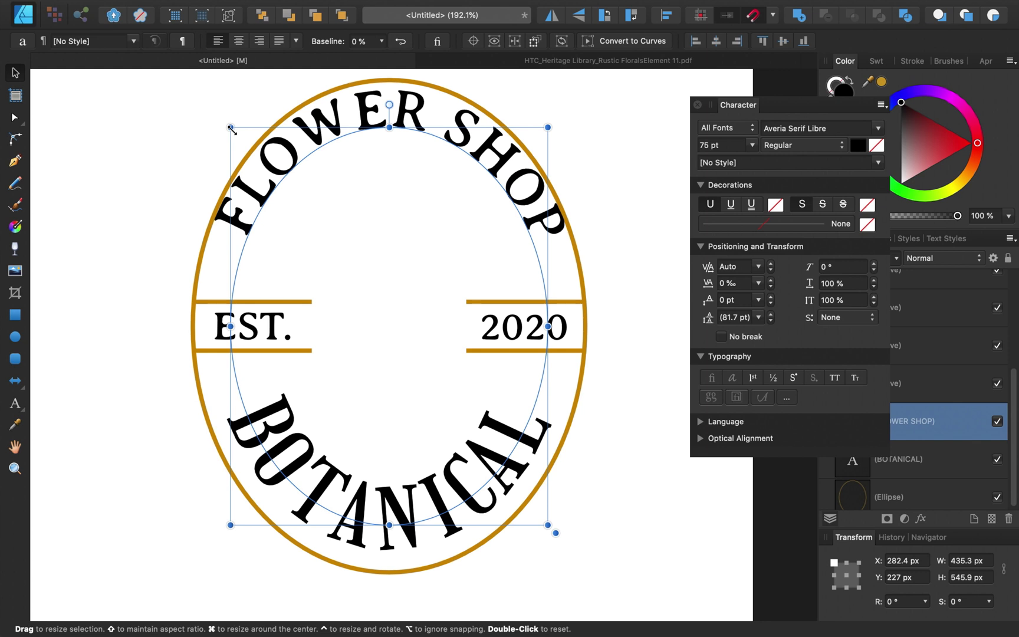
Step: Shrink FLOWER SHOP's text ellipse and slide its start further down the oval's left side
{"action": "left_click_drag", "start_coordinate": [230, 128], "coordinate": [239, 149]}
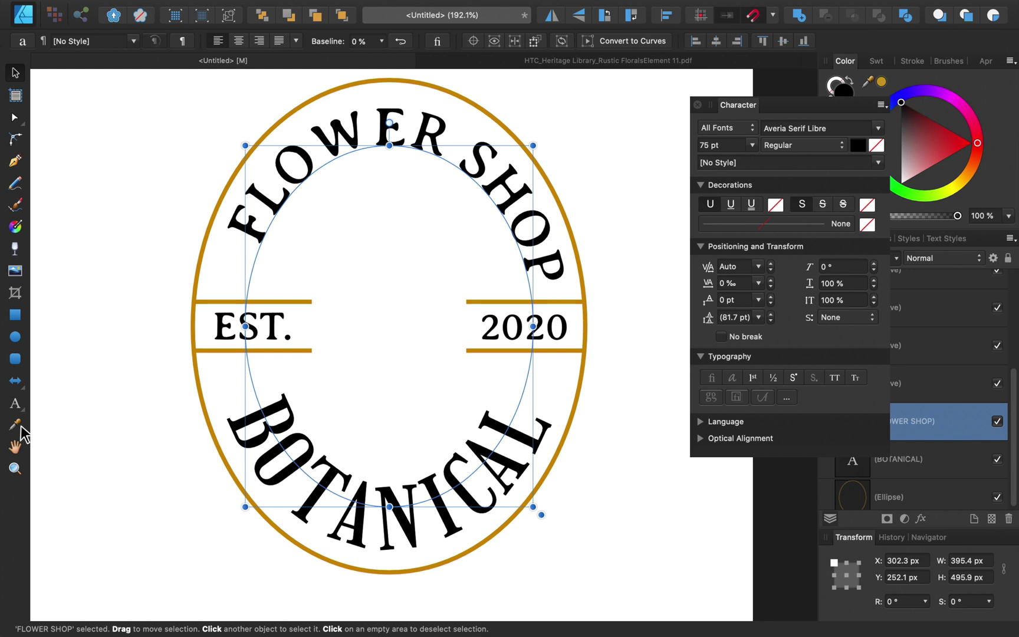
{"action": "left_click", "coordinate": [15, 405]}
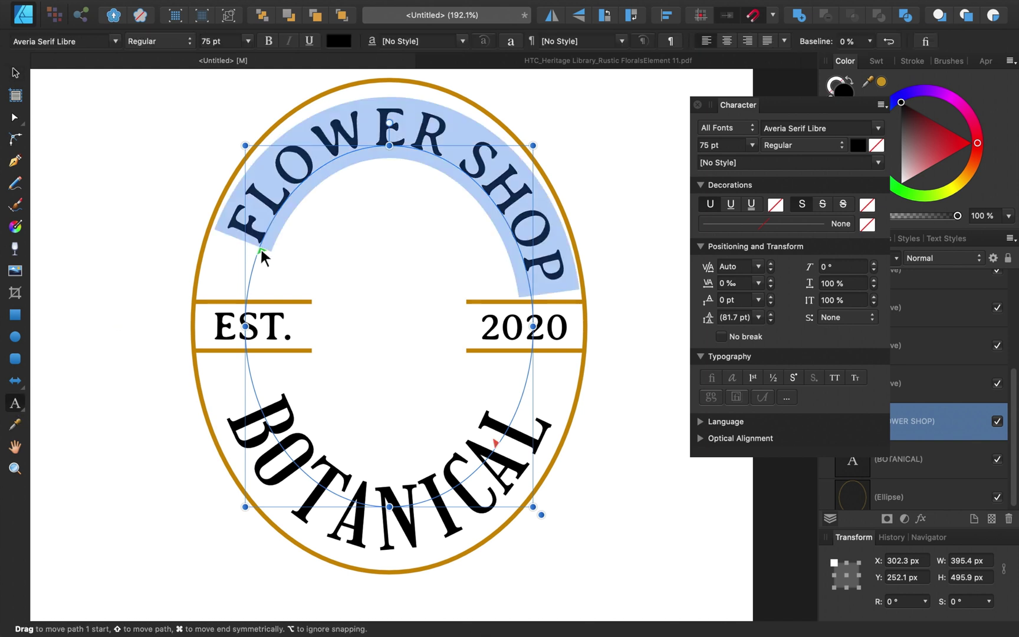
{"action": "left_click_drag", "start_coordinate": [258, 254], "coordinate": [255, 263]}
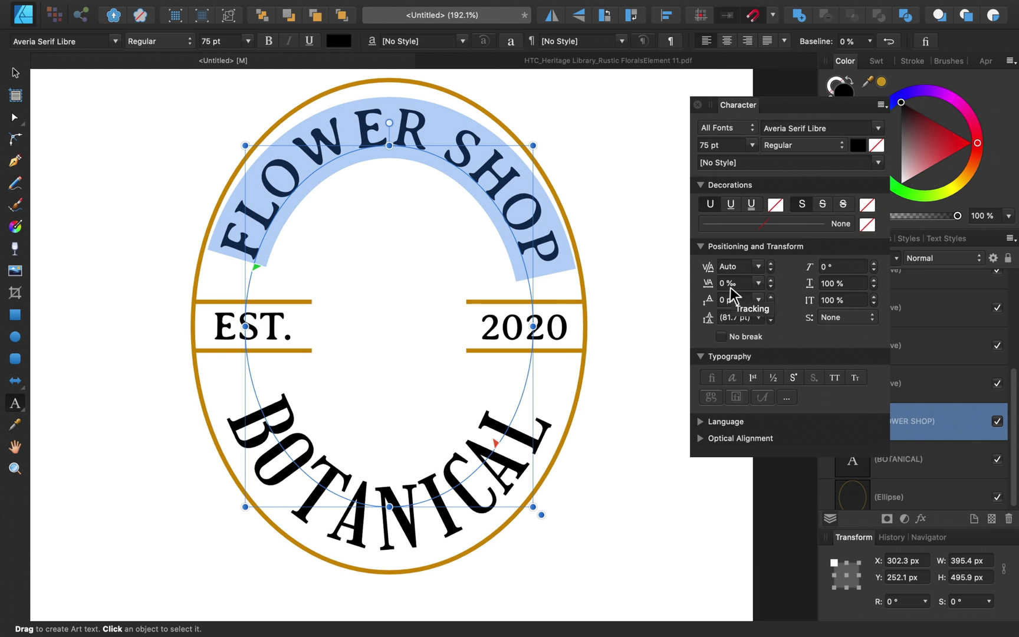
Step: Tighten FLOWER SHOP's tracking to -45 ‰
{"action": "scroll", "coordinate": [730, 290], "scroll_direction": "up", "scroll_amount": 5}
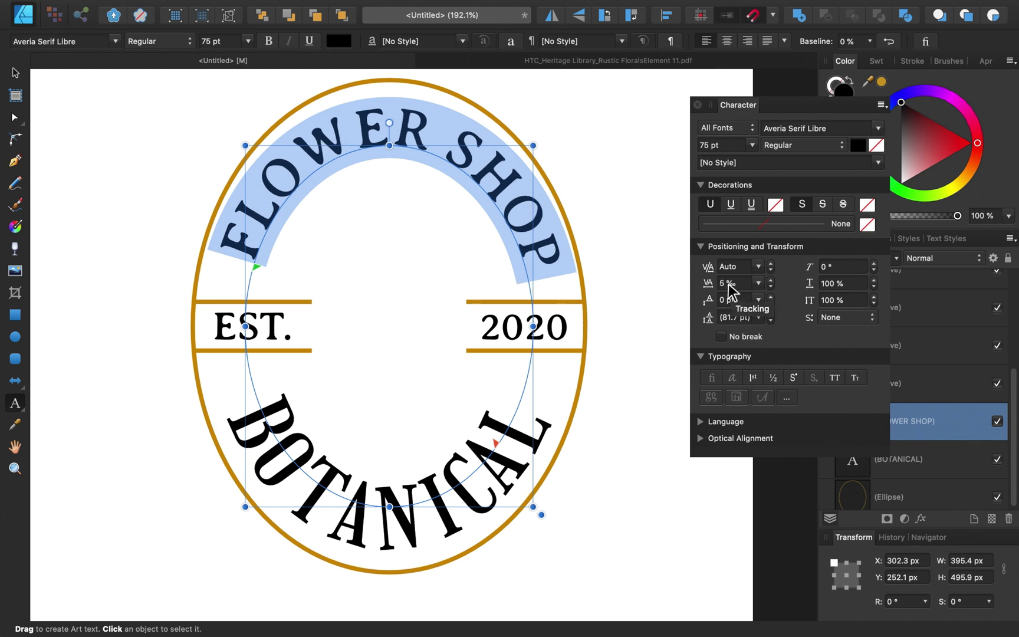
{"action": "scroll", "coordinate": [729, 290], "scroll_direction": "down", "scroll_amount": 10}
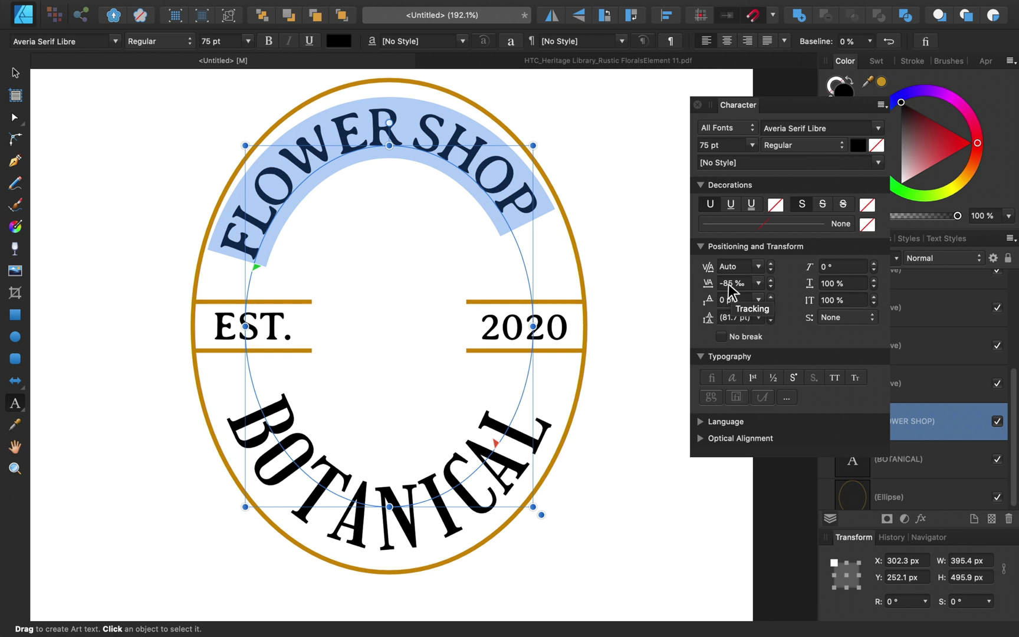
{"action": "scroll", "coordinate": [729, 290], "scroll_direction": "up", "scroll_amount": 4}
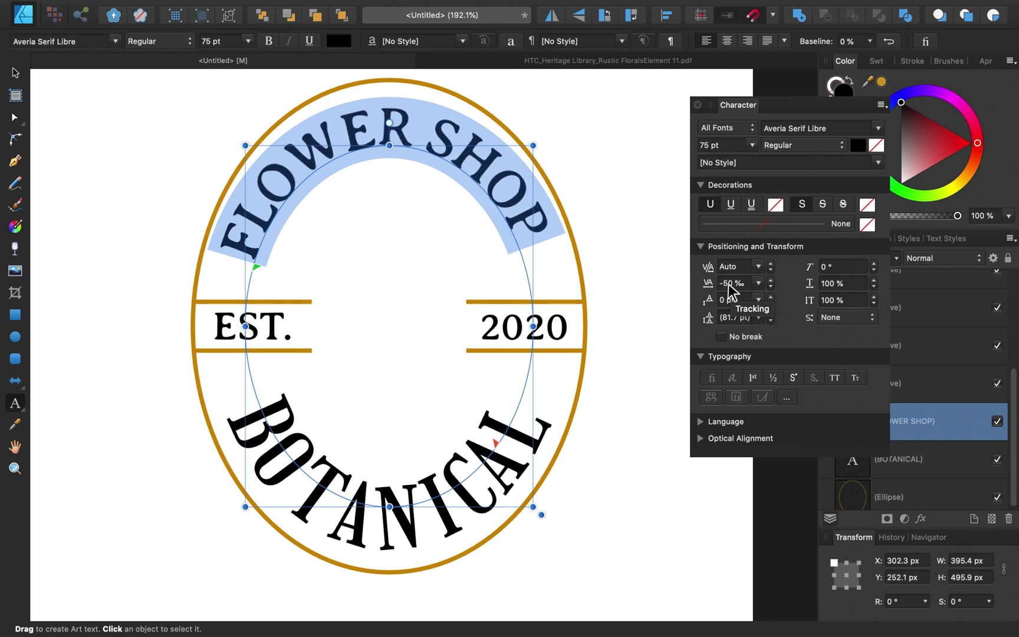
Step: Adjust kerning in FLOWER, the O–W, W–E pairs and the O–P pair in SHOP, then deselect
{"action": "left_click", "coordinate": [264, 195]}
{"action": "scroll", "coordinate": [731, 268], "scroll_direction": "down", "scroll_amount": 2}
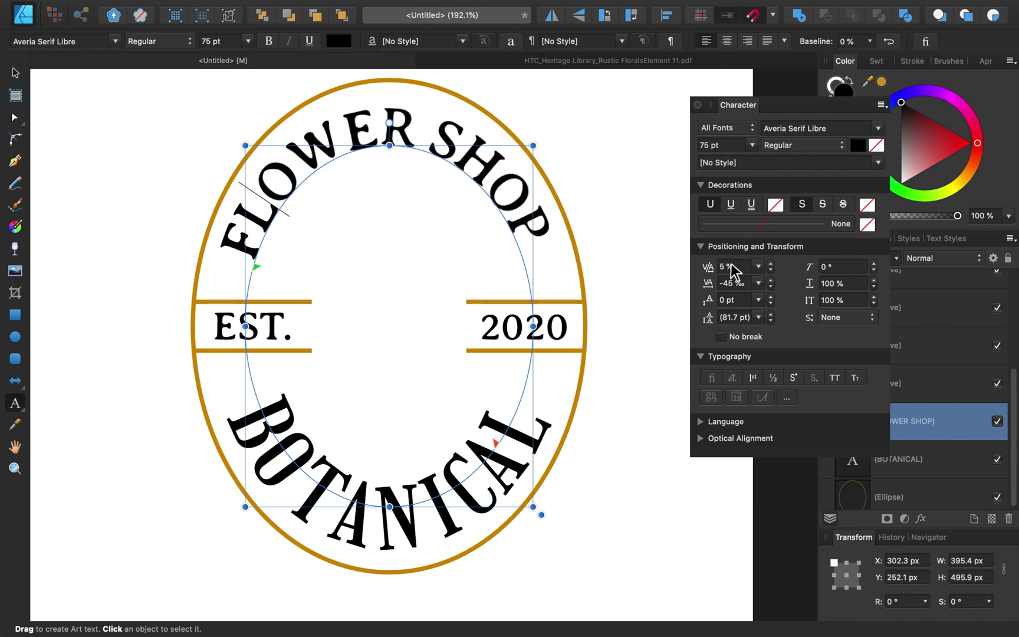
{"action": "scroll", "coordinate": [731, 269], "scroll_direction": "up", "scroll_amount": 5}
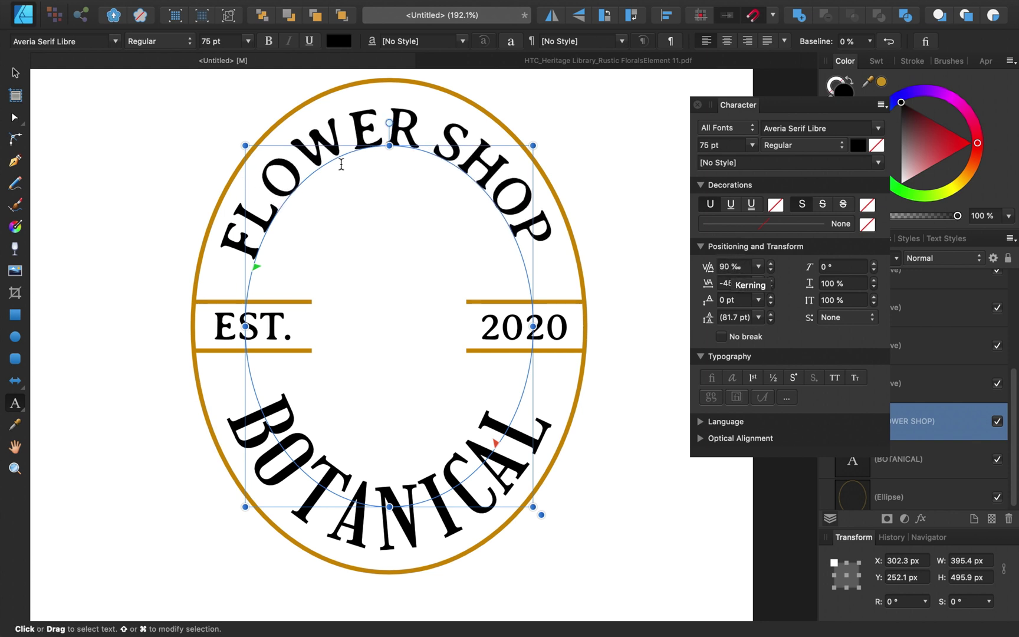
{"action": "left_click", "coordinate": [298, 163]}
{"action": "scroll", "coordinate": [733, 269], "scroll_direction": "down", "scroll_amount": 3}
{"action": "left_click", "coordinate": [349, 160]}
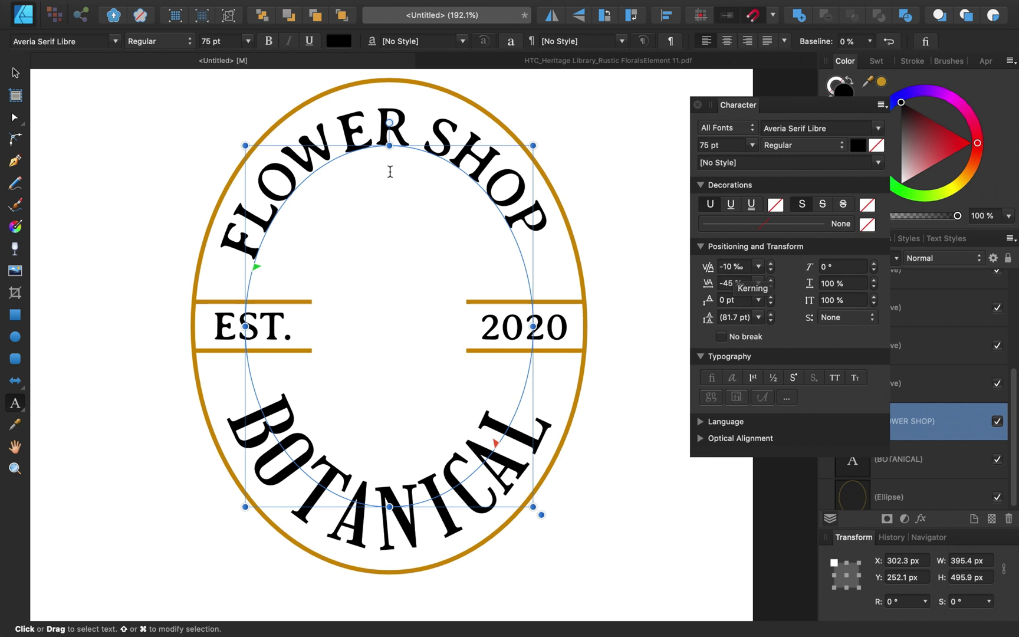
{"action": "scroll", "coordinate": [731, 271], "scroll_direction": "down", "scroll_amount": 3}
{"action": "scroll", "coordinate": [731, 268], "scroll_direction": "down", "scroll_amount": 2}
{"action": "left_click", "coordinate": [519, 208]}
{"action": "scroll", "coordinate": [730, 270], "scroll_direction": "down", "scroll_amount": 3}
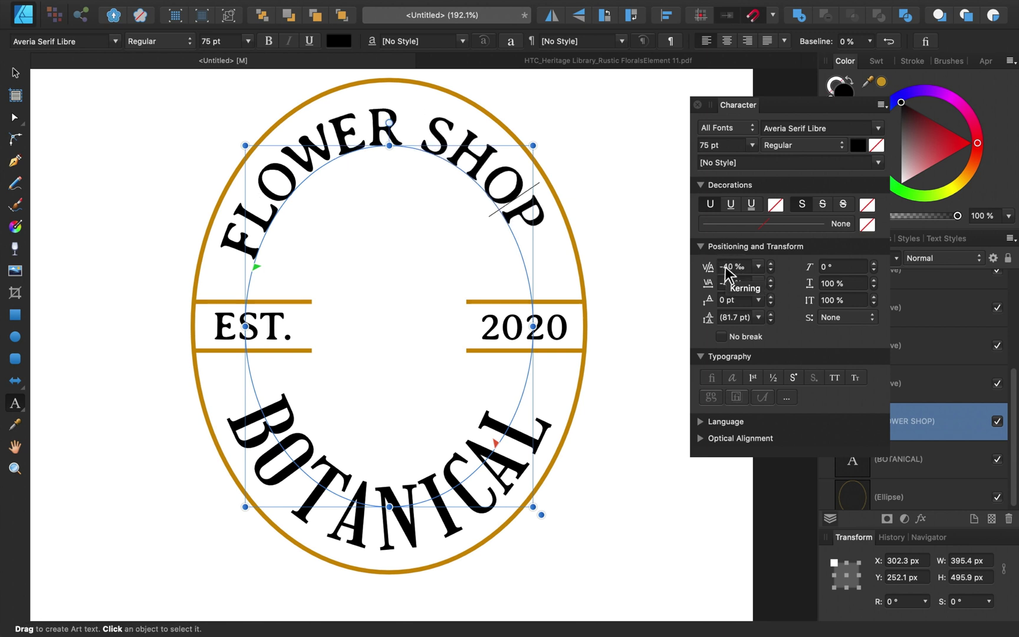
{"action": "key", "text": "Escape"}
{"action": "left_click", "coordinate": [660, 192]}
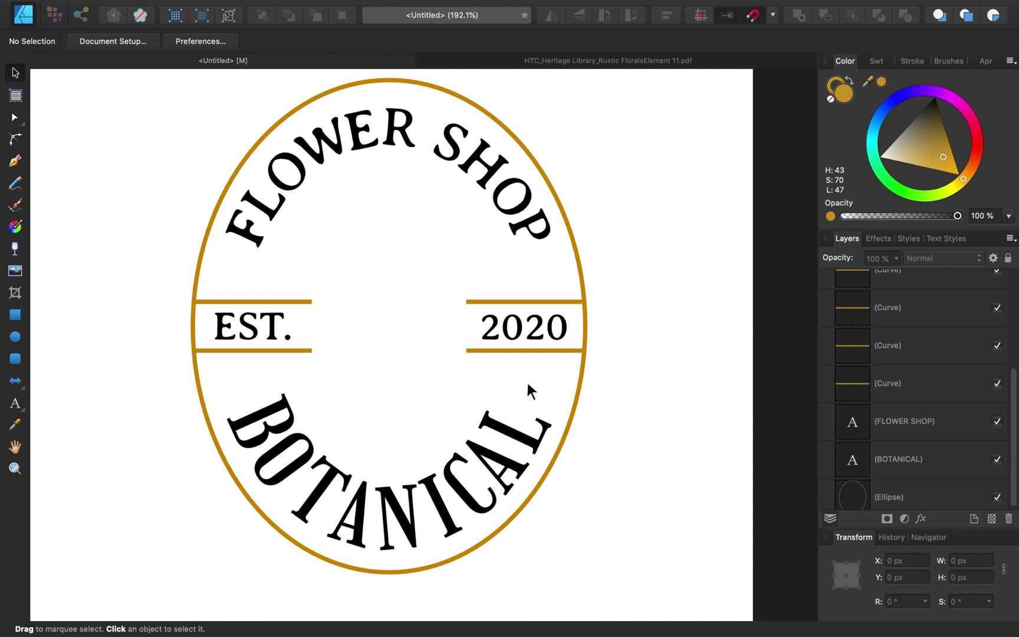
{"action": "left_click", "coordinate": [16, 338]}
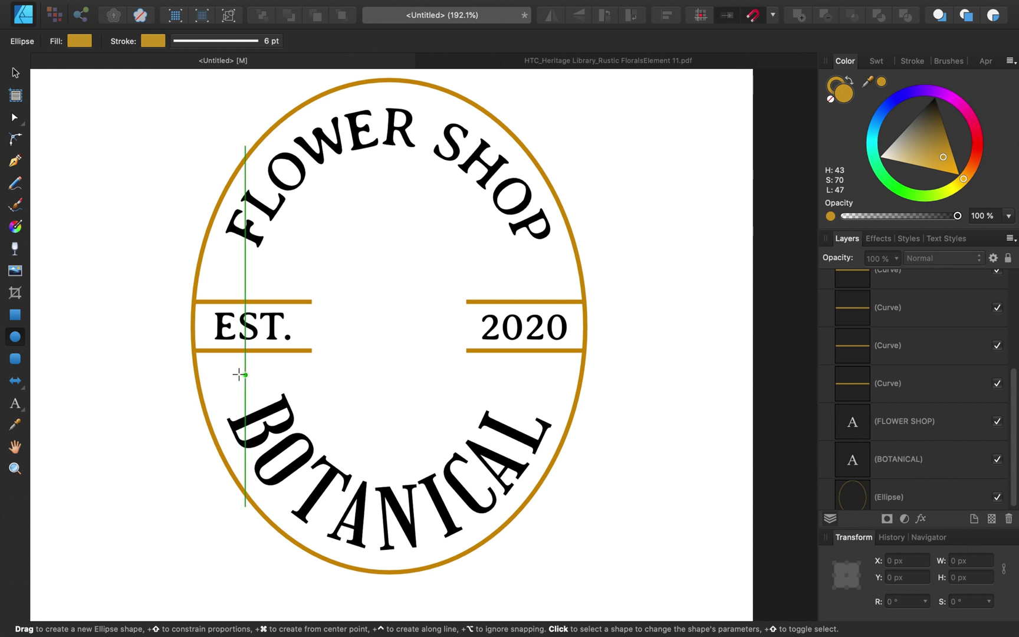
Step: Draw a small gold dot below EST. and remove its outline
{"action": "left_click_drag", "start_coordinate": [234, 370], "coordinate": [248, 384]}
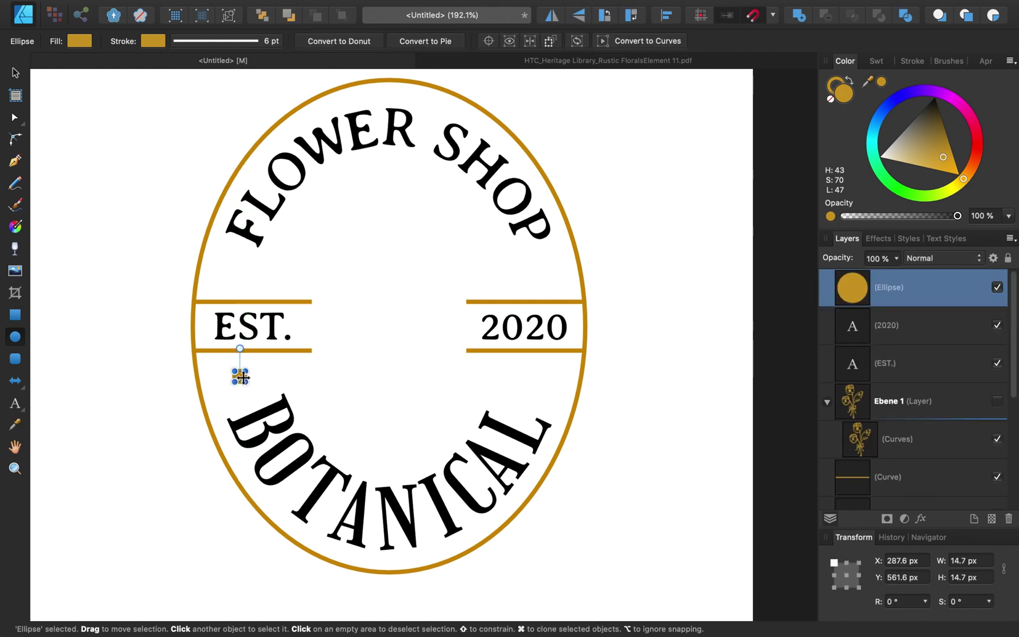
{"action": "left_click_drag", "start_coordinate": [240, 376], "coordinate": [251, 386]}
{"action": "scroll", "coordinate": [250, 384], "scroll_direction": "up", "scroll_amount": 3}
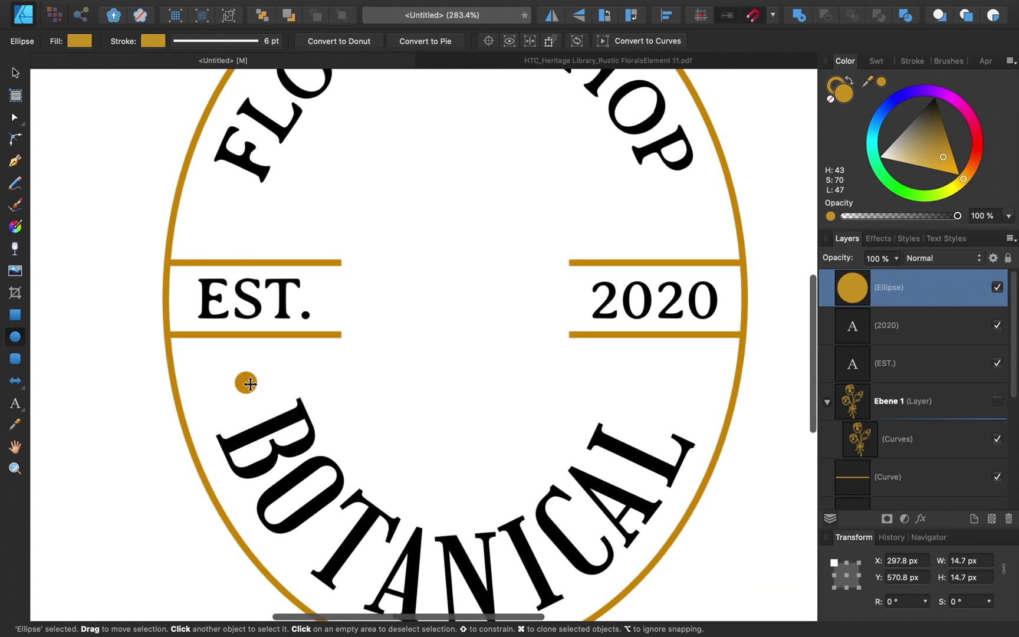
{"action": "scroll", "coordinate": [250, 383], "scroll_direction": "up", "scroll_amount": 1}
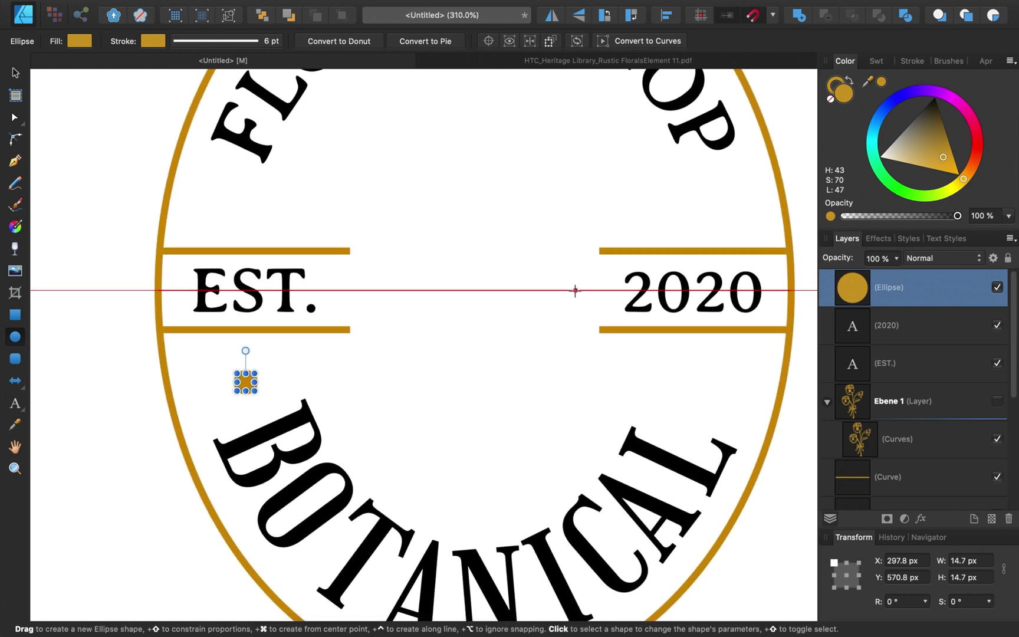
{"action": "left_click", "coordinate": [835, 84]}
{"action": "left_click", "coordinate": [832, 102]}
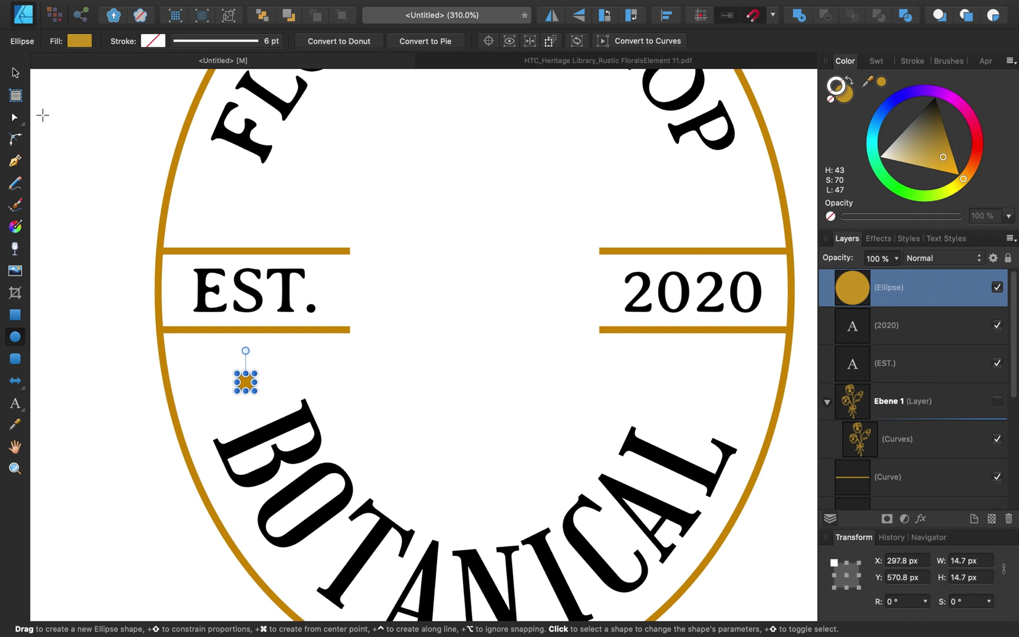
Step: Copy the dot below 2020 and centre the pair of dots together
{"action": "left_click", "coordinate": [15, 73]}
{"action": "left_click", "coordinate": [362, 367]}
{"action": "scroll", "coordinate": [361, 367], "scroll_direction": "down", "scroll_amount": 3}
{"action": "scroll", "coordinate": [362, 367], "scroll_direction": "right", "scroll_amount": 1}
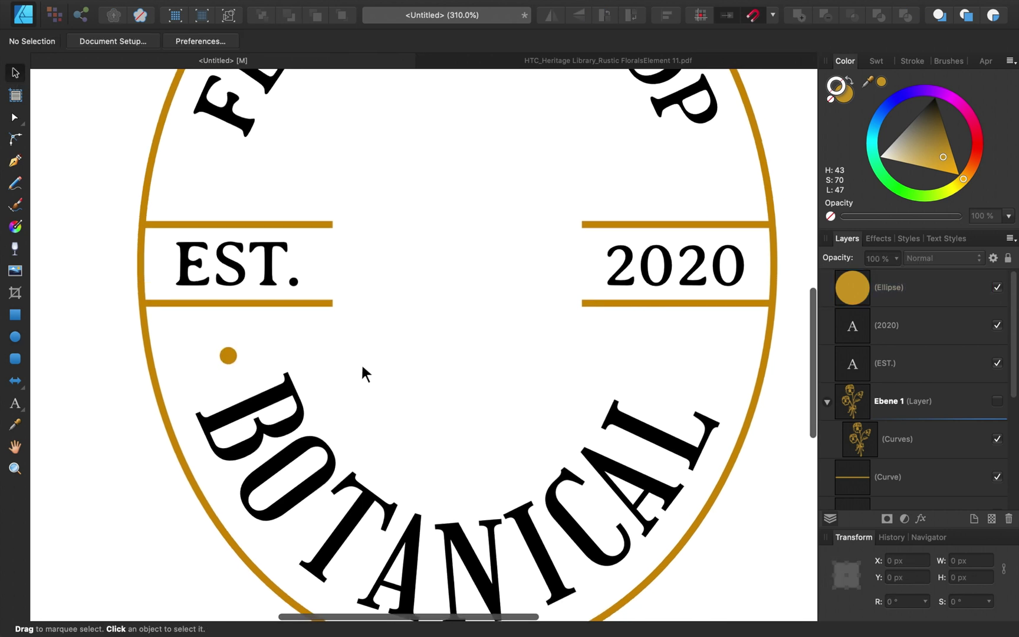
{"action": "left_click", "coordinate": [211, 307]}
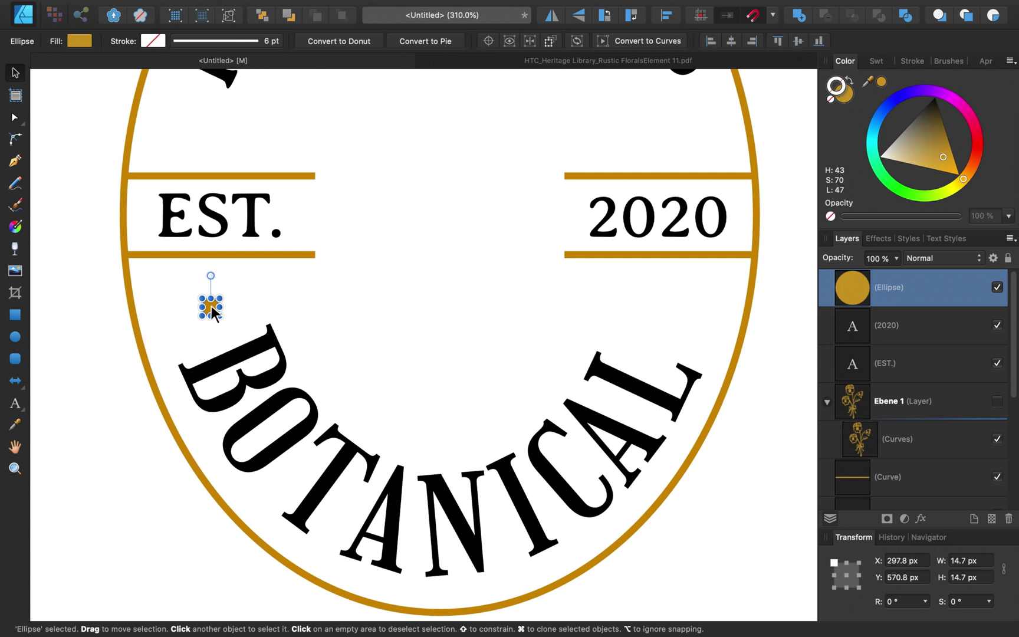
{"action": "left_click_drag", "start_coordinate": [211, 306], "coordinate": [672, 312]}
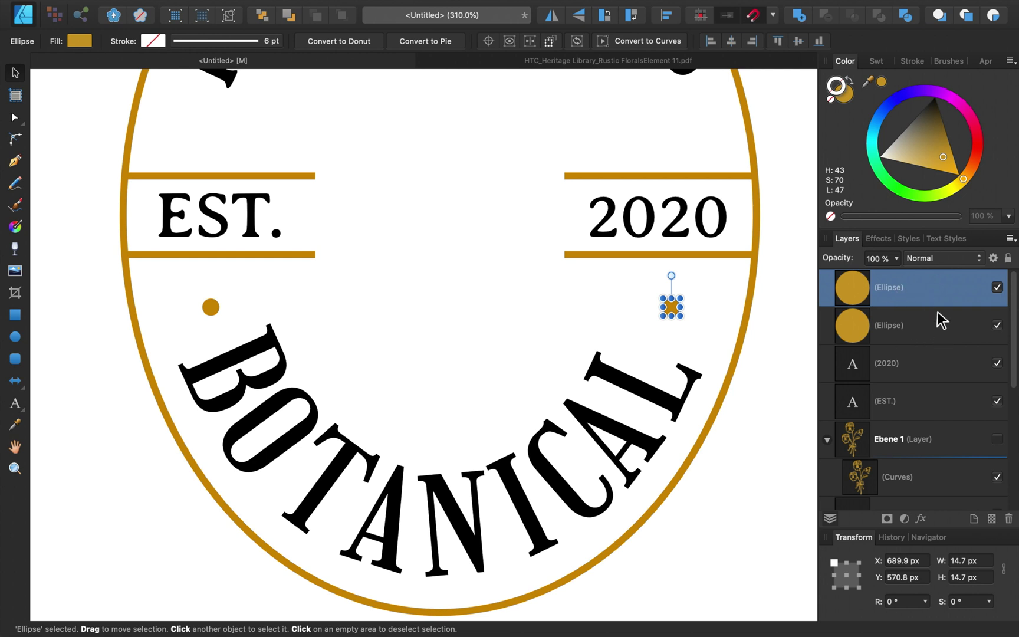
{"action": "left_click", "coordinate": [920, 325], "text": "shift"}
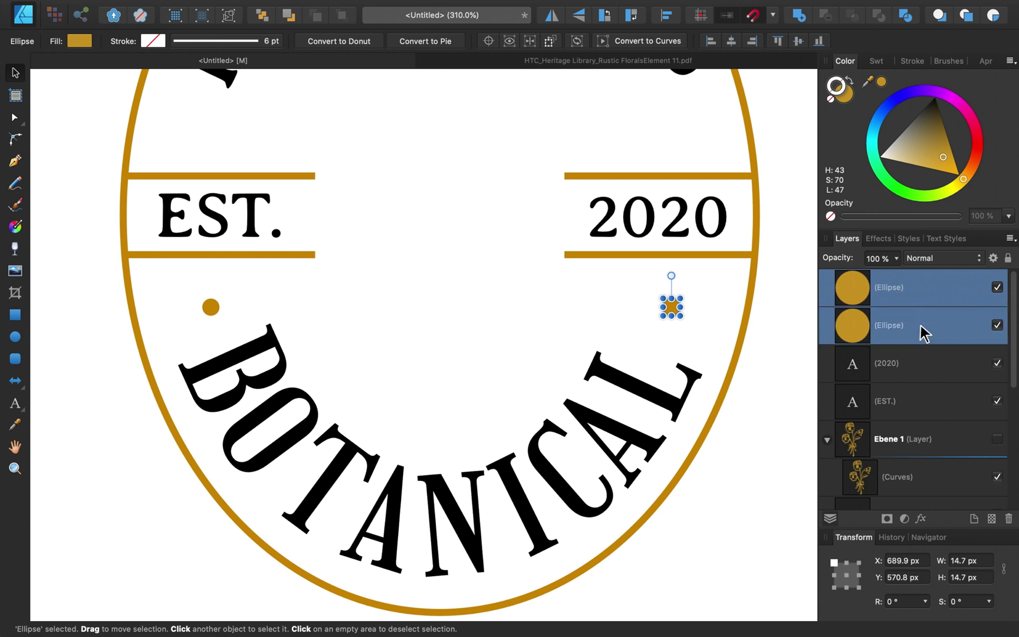
{"action": "left_click_drag", "start_coordinate": [486, 306], "coordinate": [486, 301]}
{"action": "left_click", "coordinate": [467, 370]}
{"action": "scroll", "coordinate": [468, 376], "scroll_direction": "down", "scroll_amount": 3}
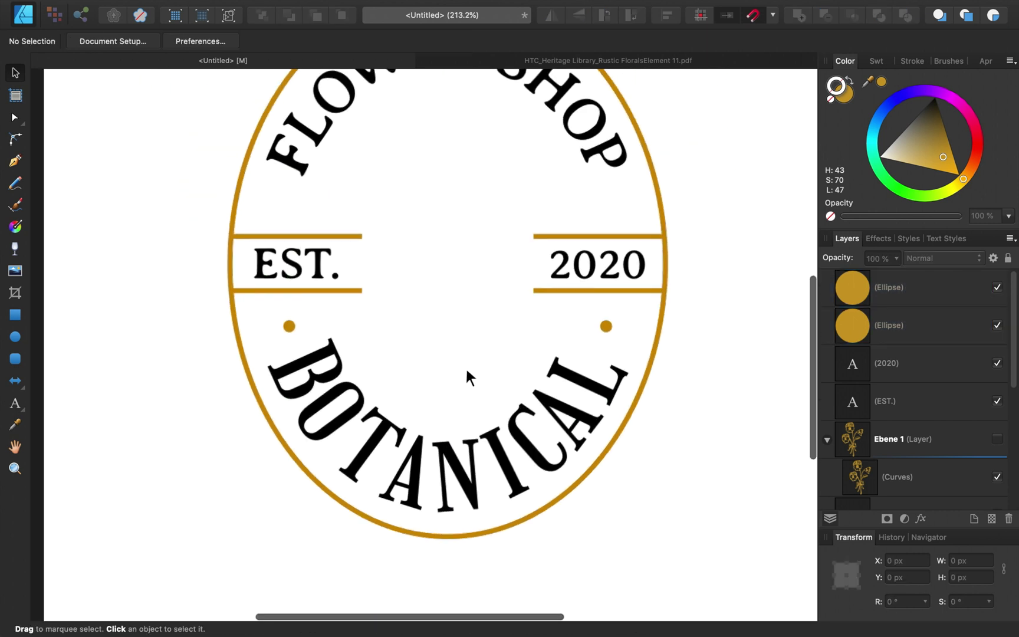
Step: Select both dots and give their outline a deep forest green
{"action": "key", "text": "super+0"}
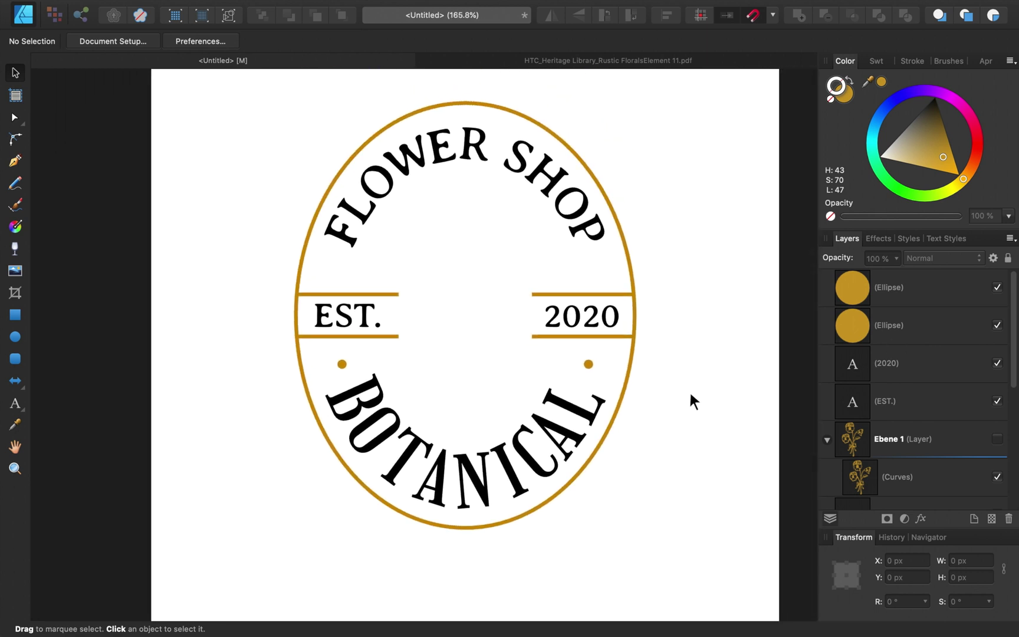
{"action": "left_click", "coordinate": [911, 297]}
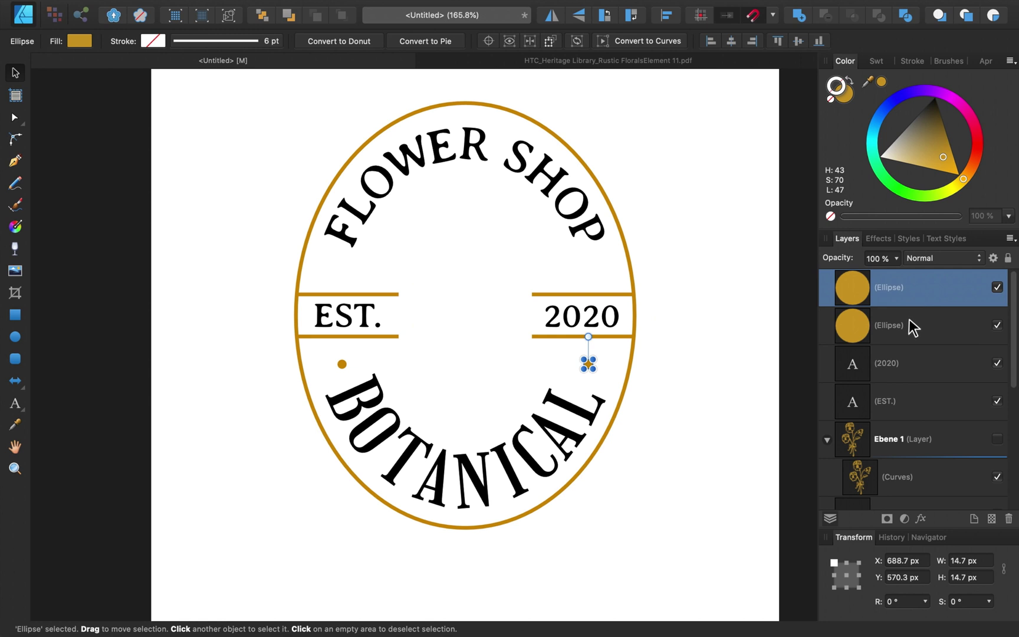
{"action": "left_click", "coordinate": [908, 320], "text": "shift"}
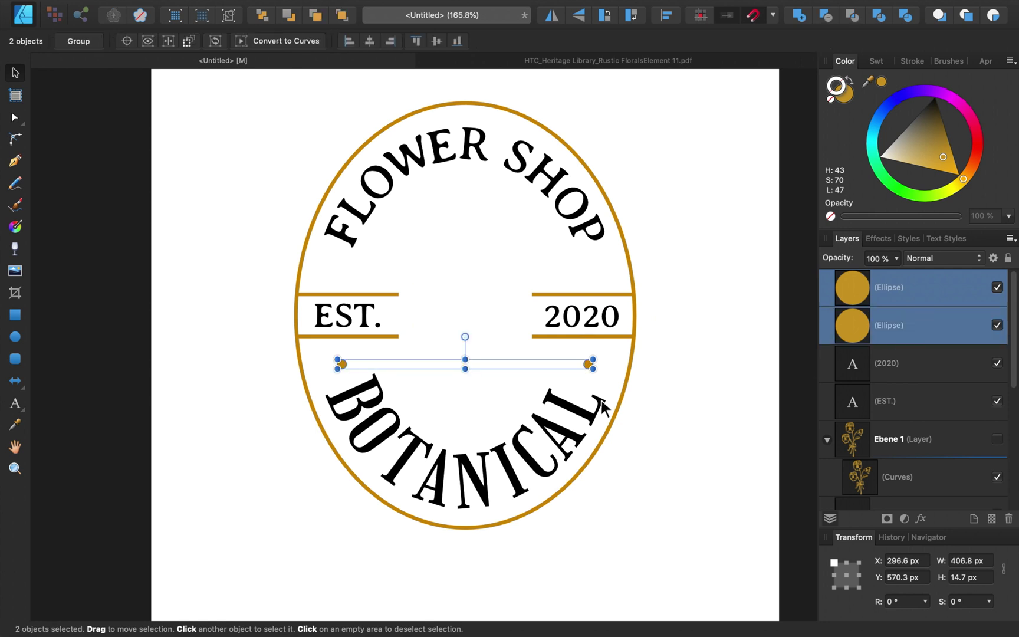
{"action": "scroll", "coordinate": [591, 385], "scroll_direction": "up", "scroll_amount": 5}
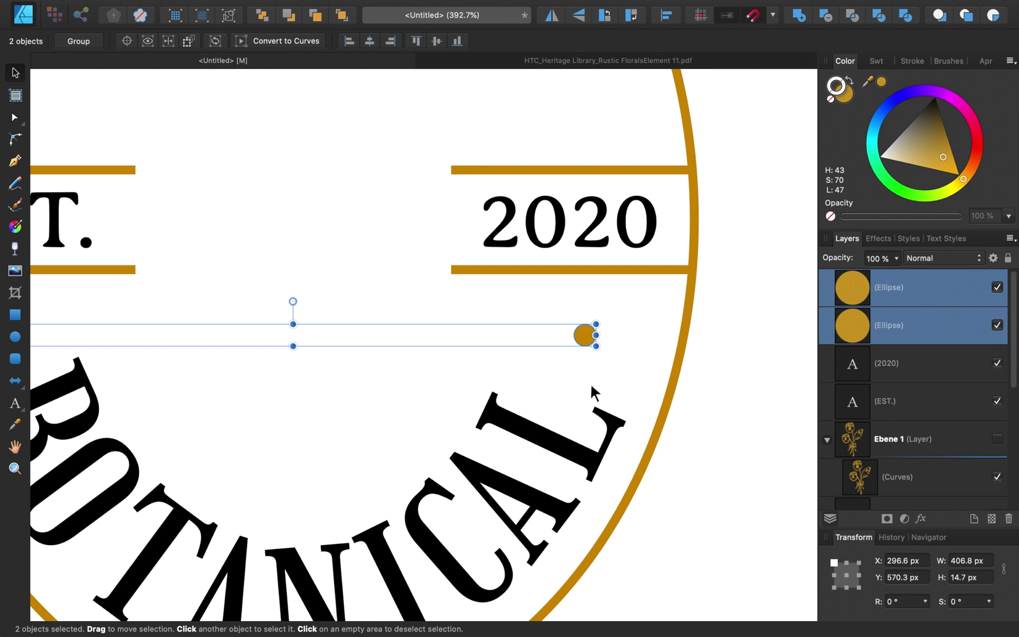
{"action": "left_click", "coordinate": [880, 172]}
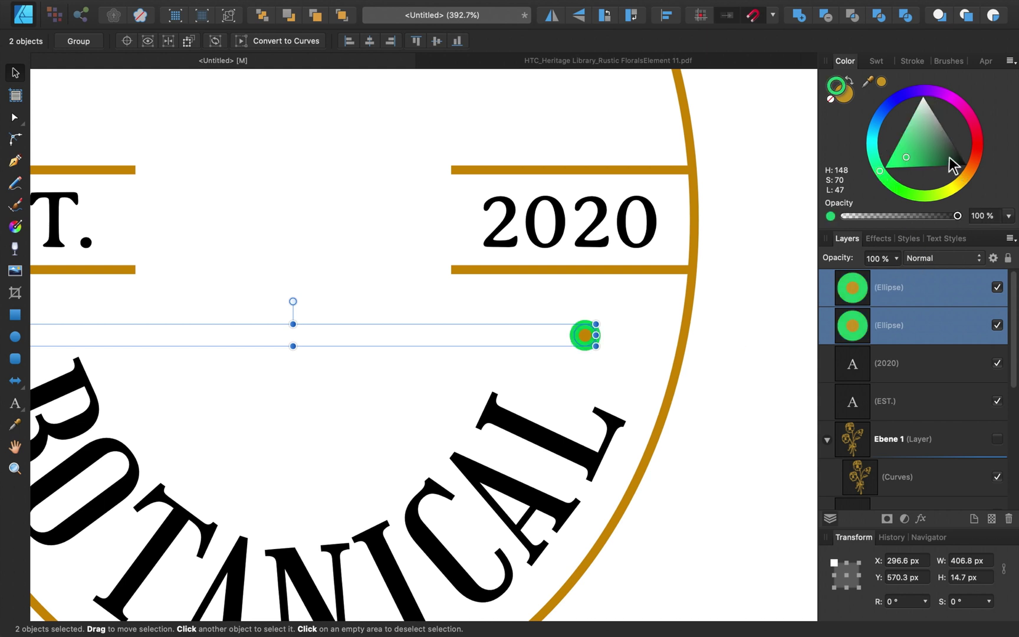
{"action": "left_click_drag", "start_coordinate": [949, 159], "coordinate": [940, 152]}
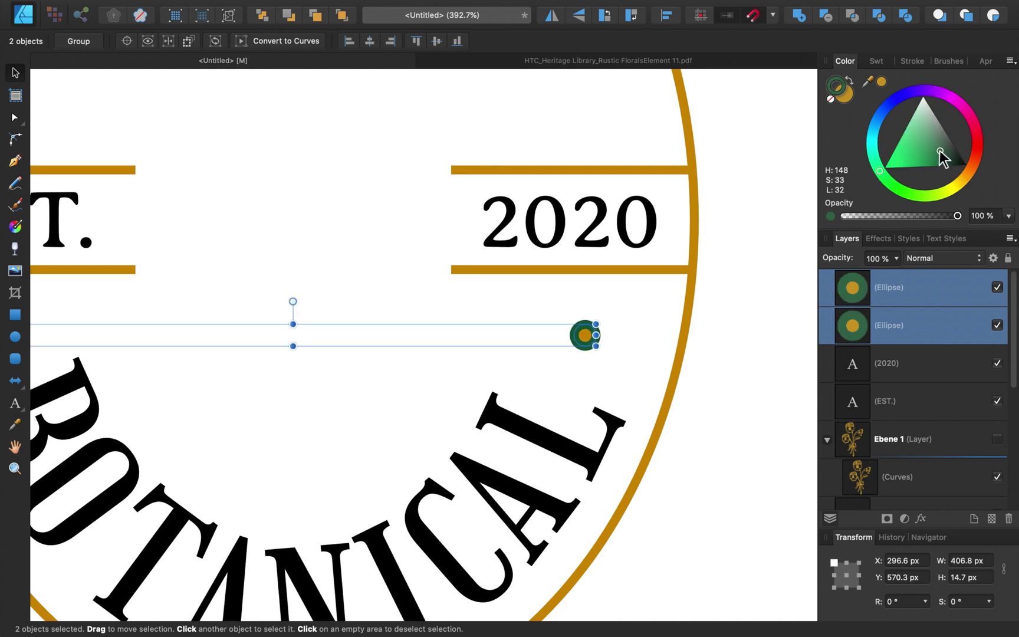
Step: Sample that dark green with the eyedropper and apply it as the dots' fill
{"action": "left_click", "coordinate": [846, 97]}
{"action": "left_click_drag", "start_coordinate": [869, 82], "coordinate": [612, 295]}
{"action": "left_click_drag", "start_coordinate": [596, 322], "coordinate": [596, 322]}
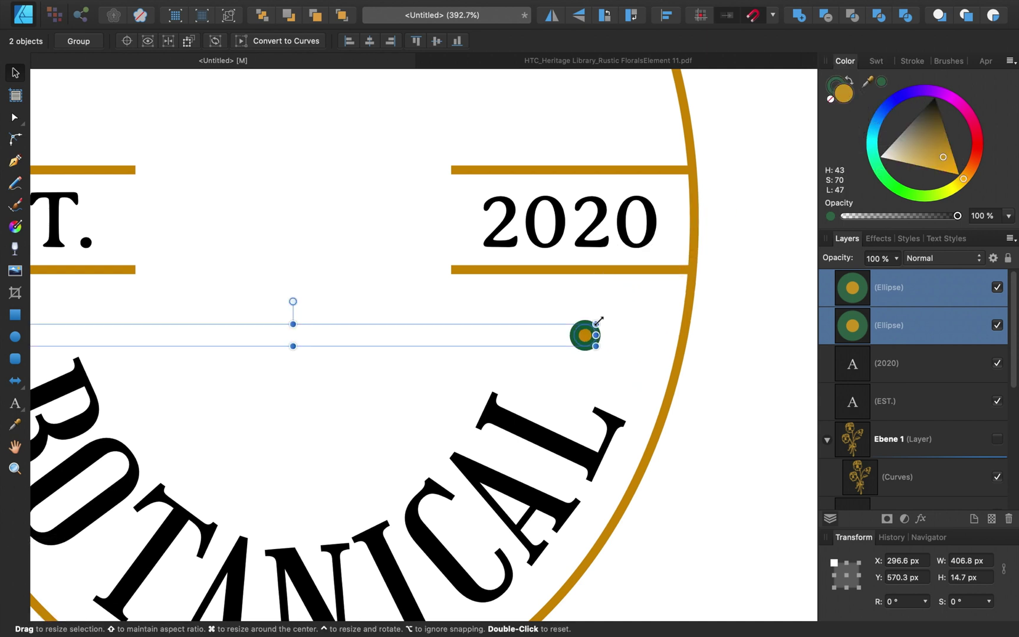
{"action": "left_click", "coordinate": [879, 80]}
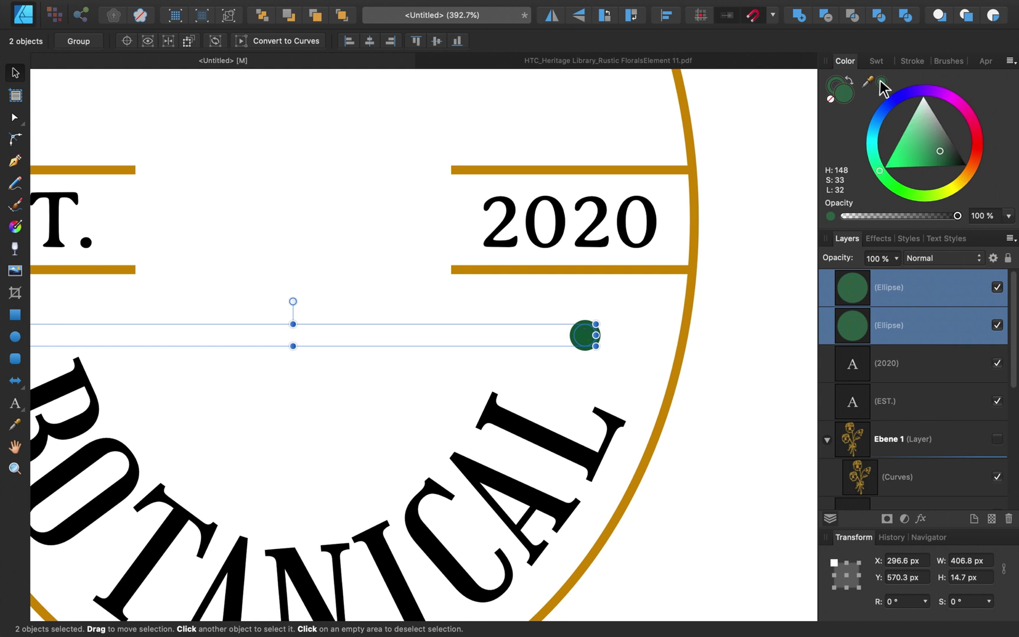
{"action": "left_click", "coordinate": [760, 338]}
{"action": "scroll", "coordinate": [760, 338], "scroll_direction": "down", "scroll_amount": 5}
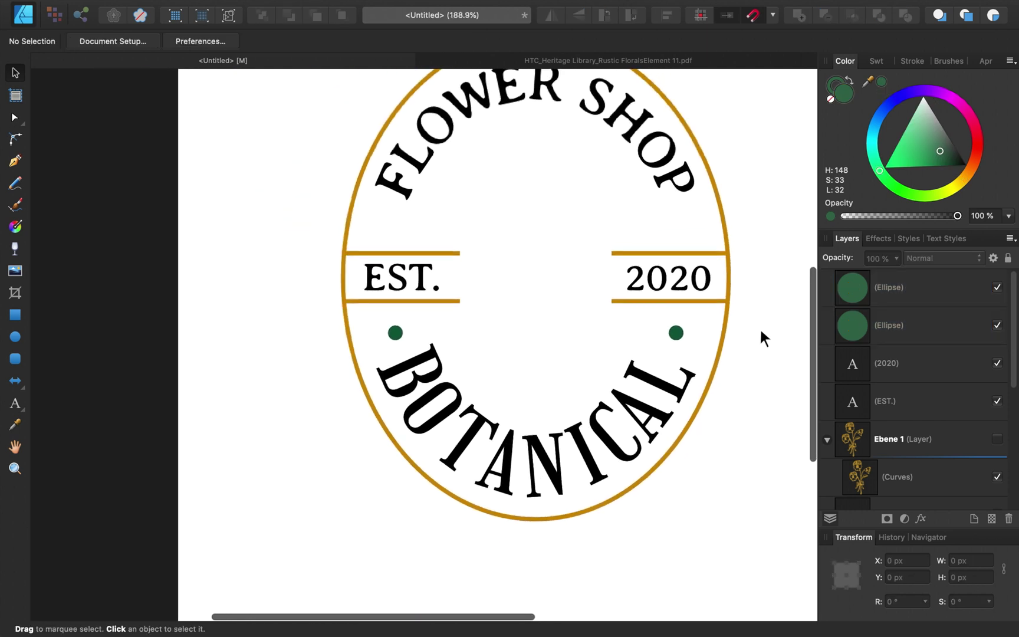
Step: Select the 2020, EST., FLOWER SHOP and BOTANICAL layers and colour them dark green
{"action": "left_click", "coordinate": [916, 377]}
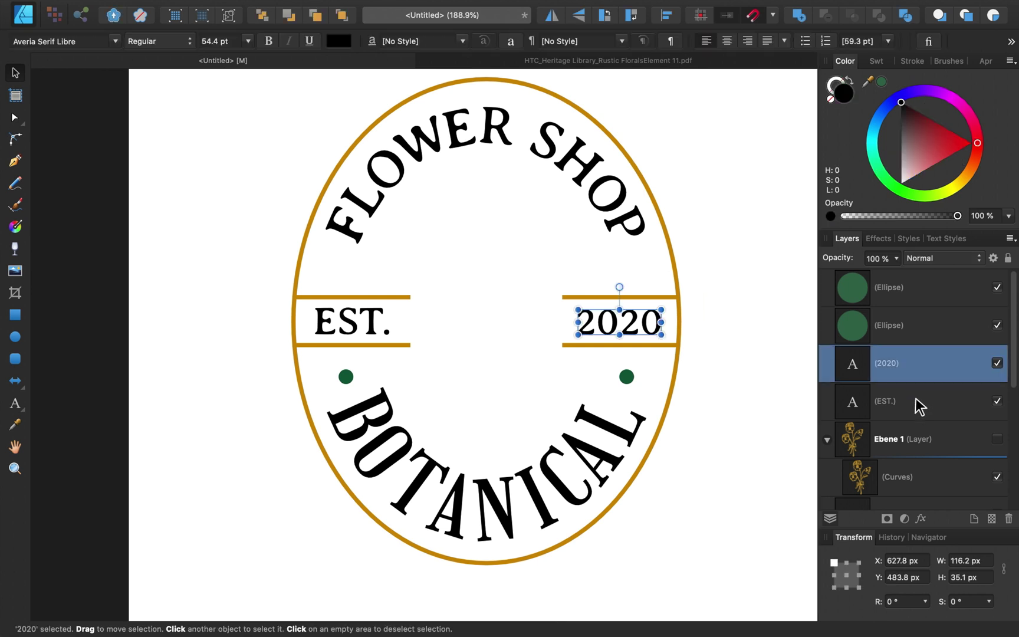
{"action": "left_click", "coordinate": [915, 398], "text": "shift"}
{"action": "scroll", "coordinate": [915, 397], "scroll_direction": "down", "scroll_amount": 4}
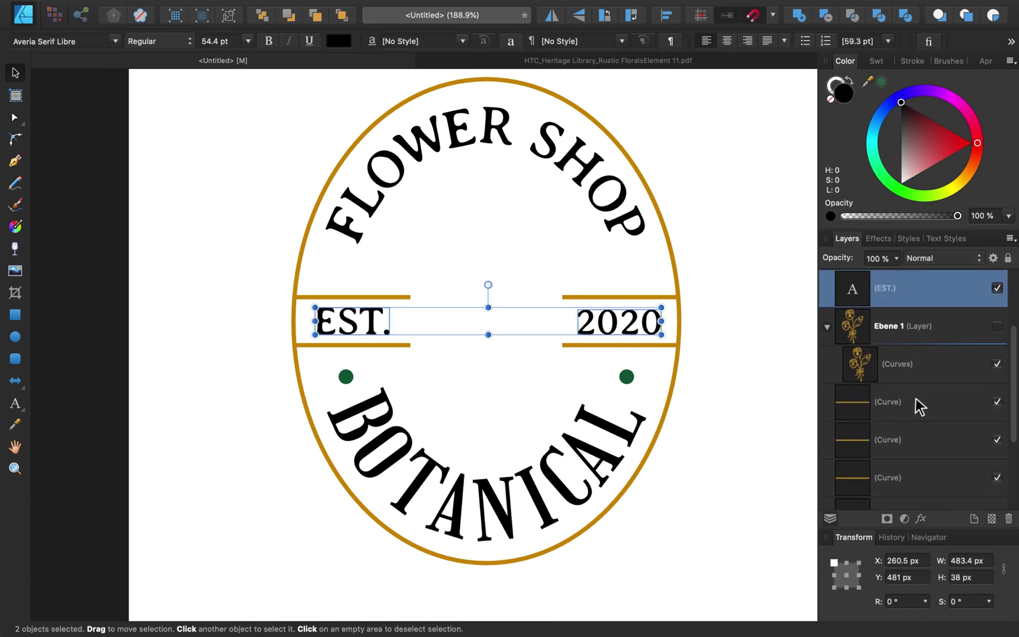
{"action": "scroll", "coordinate": [915, 398], "scroll_direction": "down", "scroll_amount": 3}
{"action": "left_click", "coordinate": [904, 418], "text": "super"}
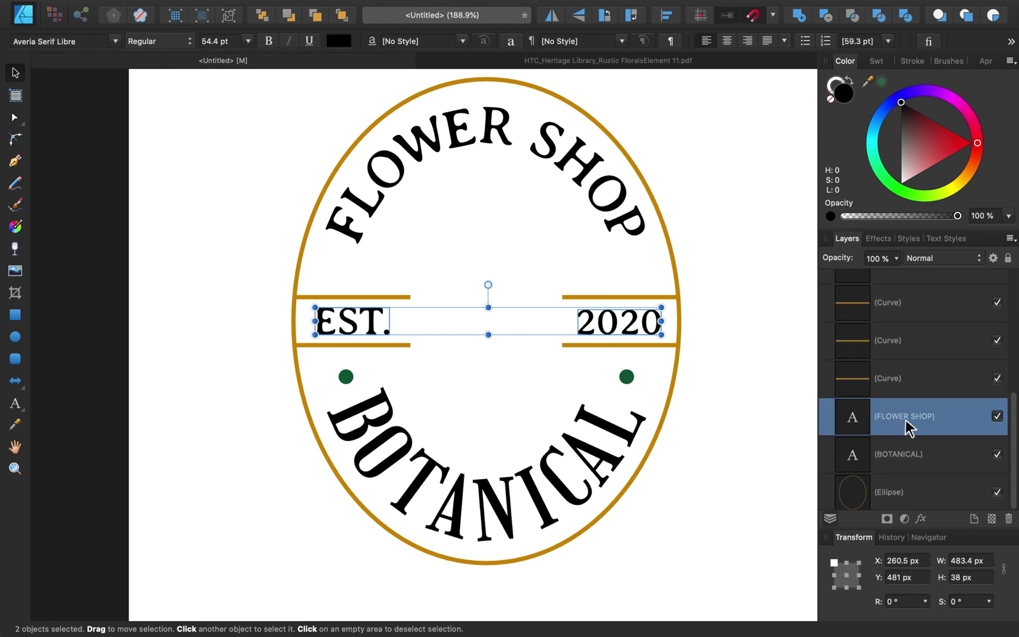
{"action": "left_click", "coordinate": [902, 456], "text": "super"}
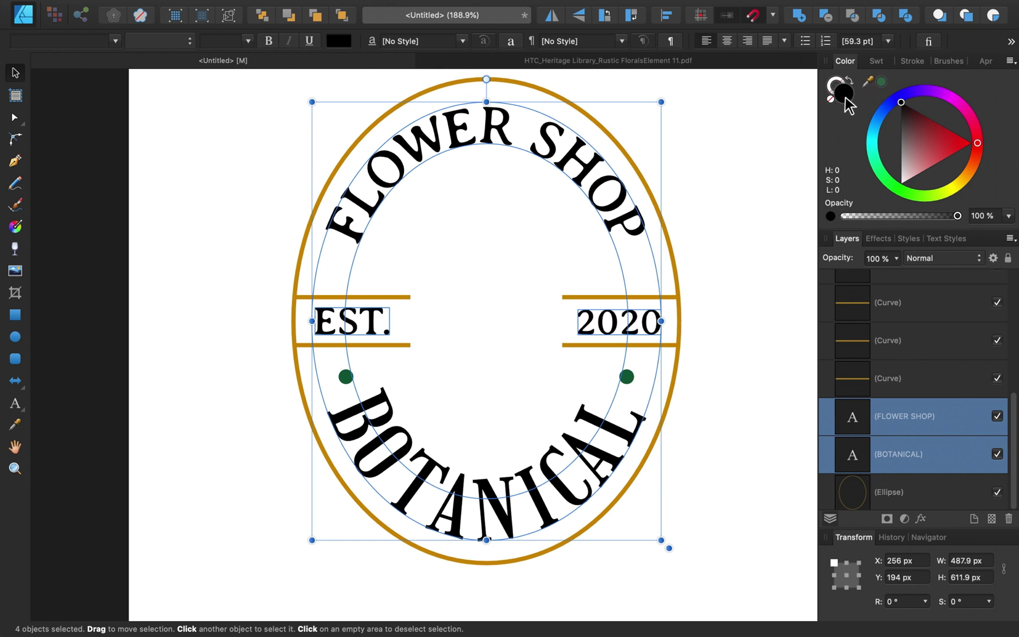
{"action": "left_click", "coordinate": [881, 80]}
{"action": "left_click", "coordinate": [745, 327]}
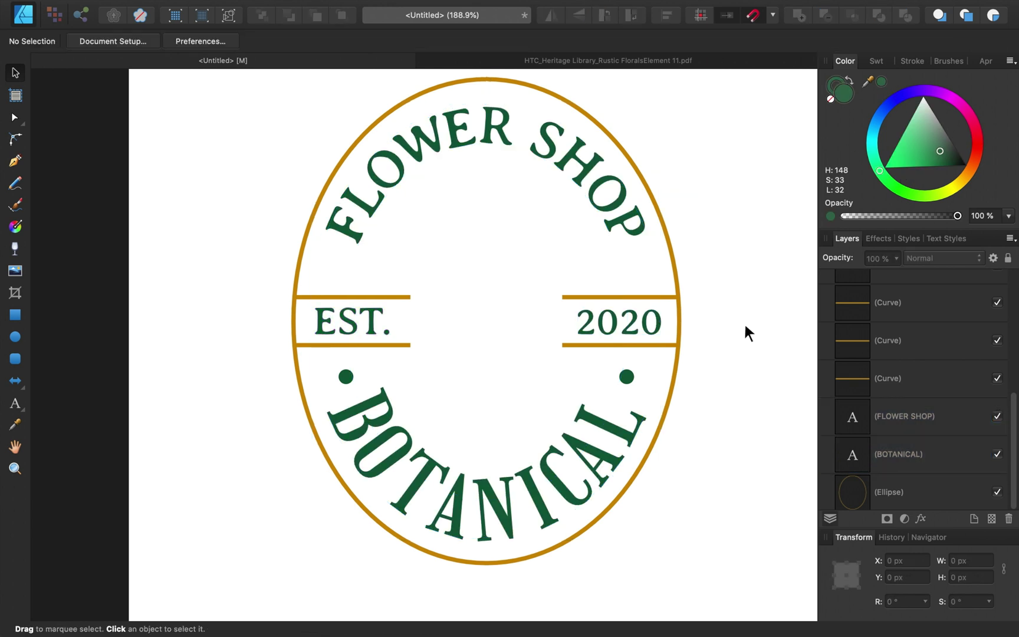
{"action": "scroll", "coordinate": [902, 424], "scroll_direction": "up", "scroll_amount": 3}
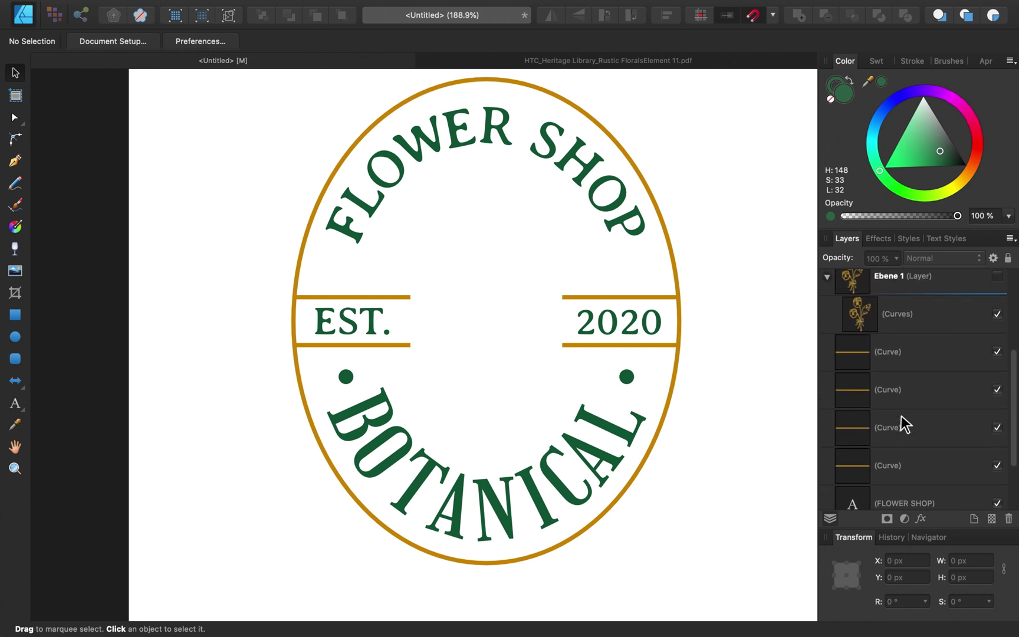
Step: Show the pansy bouquet layer and nudge the bouquet right to centre it in the oval
{"action": "left_click", "coordinate": [997, 290]}
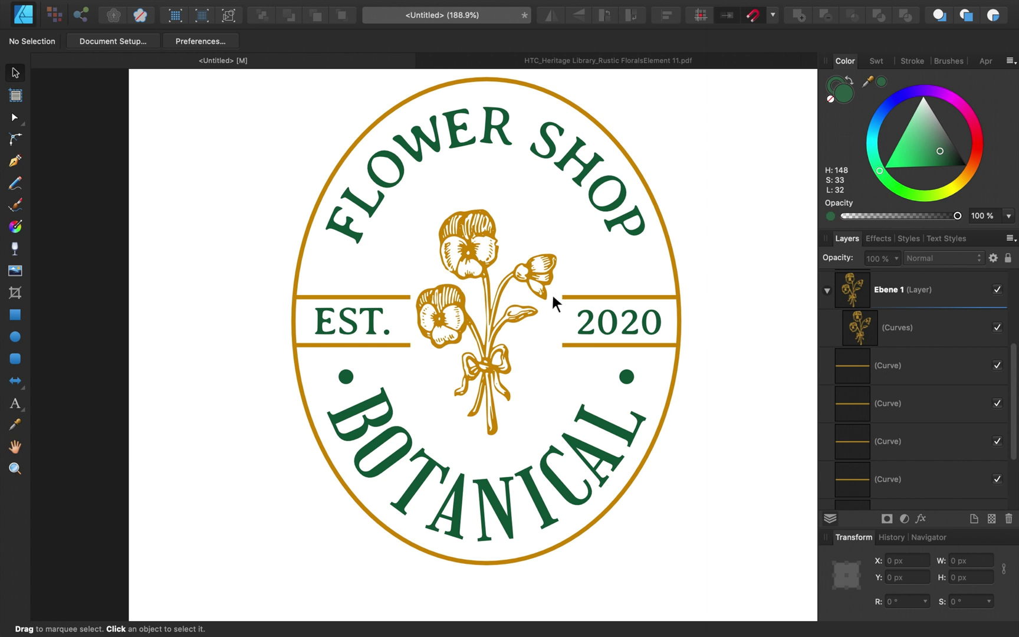
{"action": "left_click", "coordinate": [505, 322]}
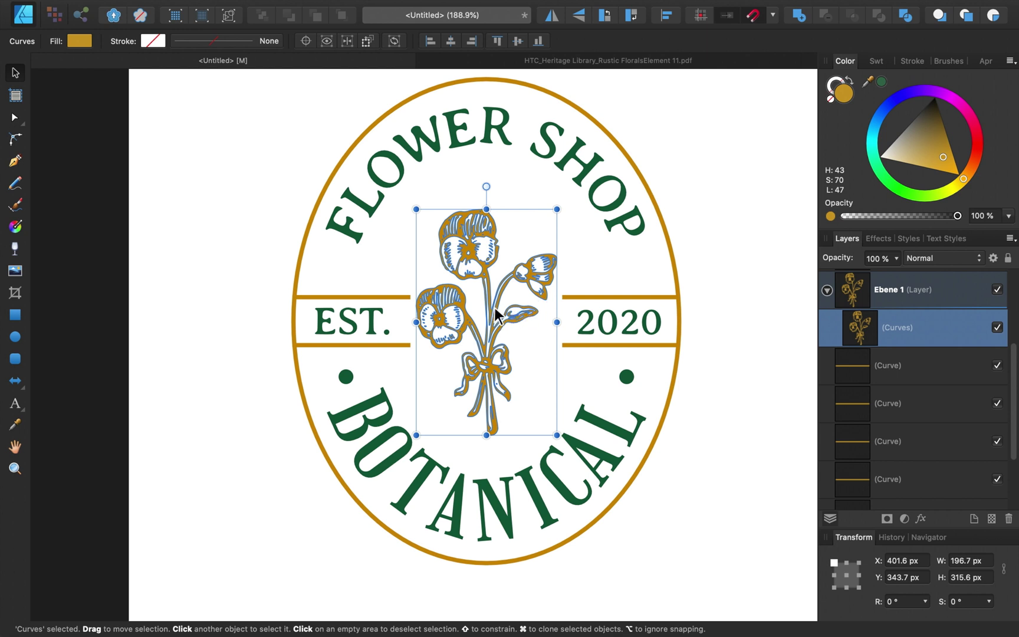
{"action": "key", "text": "Right"}
{"action": "key", "text": "Right"}
{"action": "key", "text": "Right"}
{"action": "key", "text": "Right"}
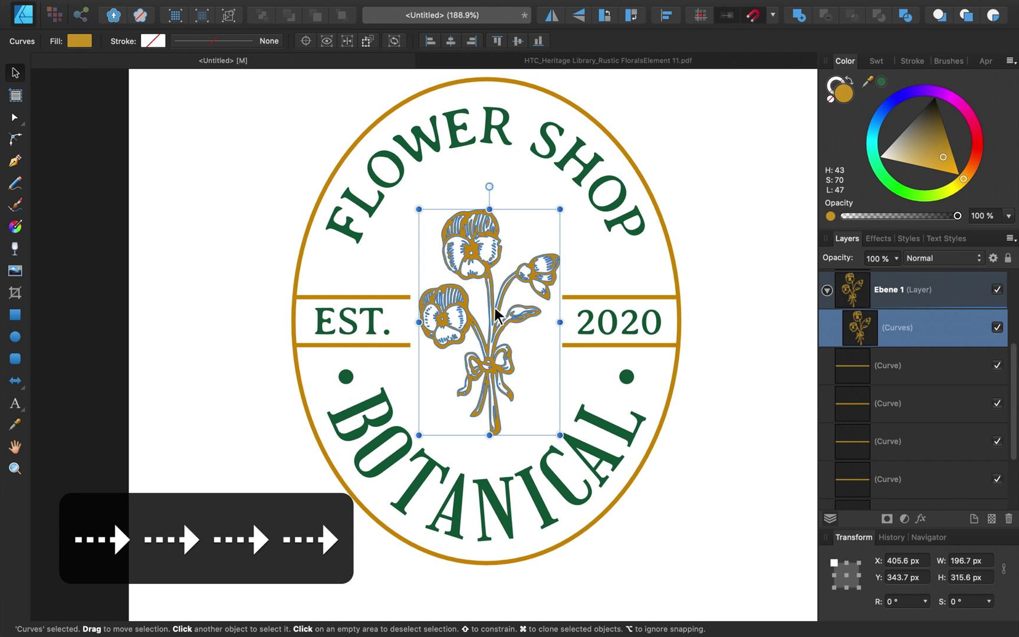
{"action": "left_click", "coordinate": [735, 278]}
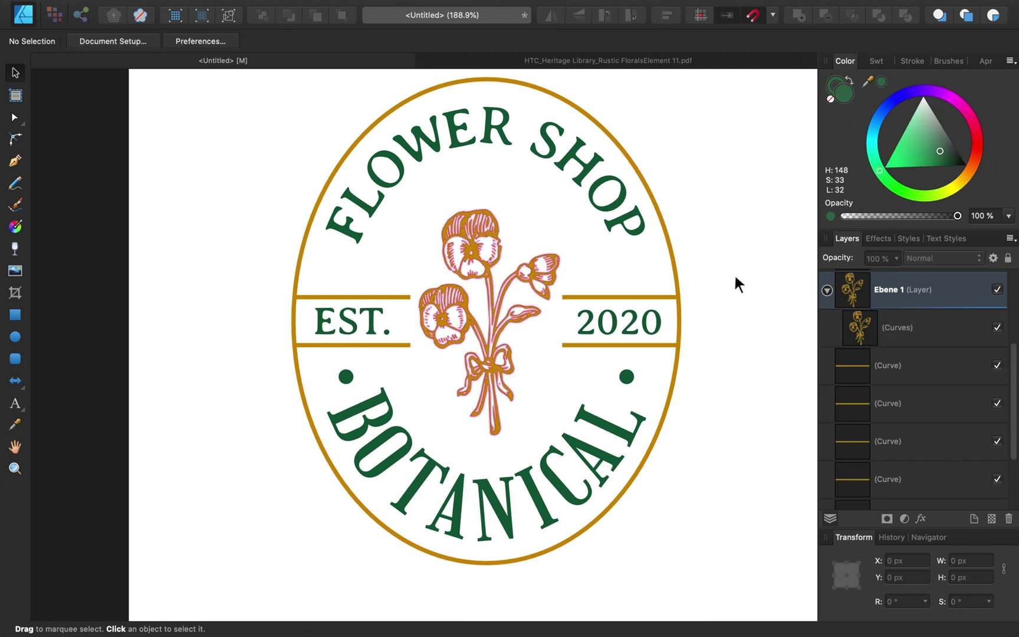
{"action": "key", "text": "super+0"}
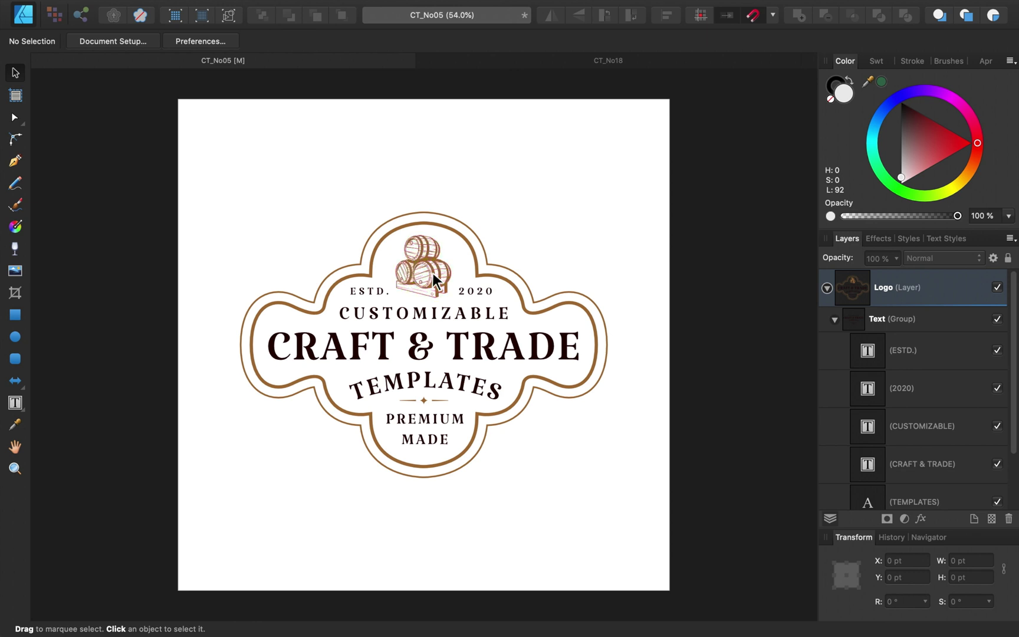
Step: Replace the CRAFT & TRADE heading with 'Affinity Revolution' on two lines at 35 pt
{"action": "left_click", "coordinate": [415, 350]}
{"action": "double_click", "coordinate": [389, 349]}
{"action": "type", "text": "Affinity"}
{"action": "key", "text": "Return"}
{"action": "type", "text": "Revolution"}
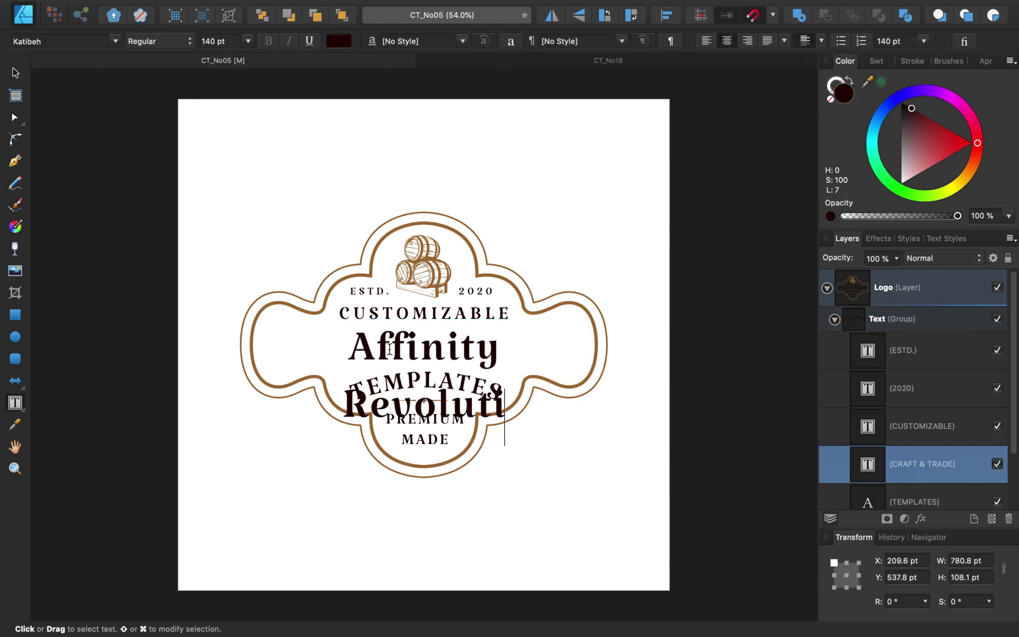
{"action": "key", "text": "super+a"}
{"action": "left_click", "coordinate": [214, 40]}
{"action": "type", "text": "35"}
{"action": "key", "text": "Return"}
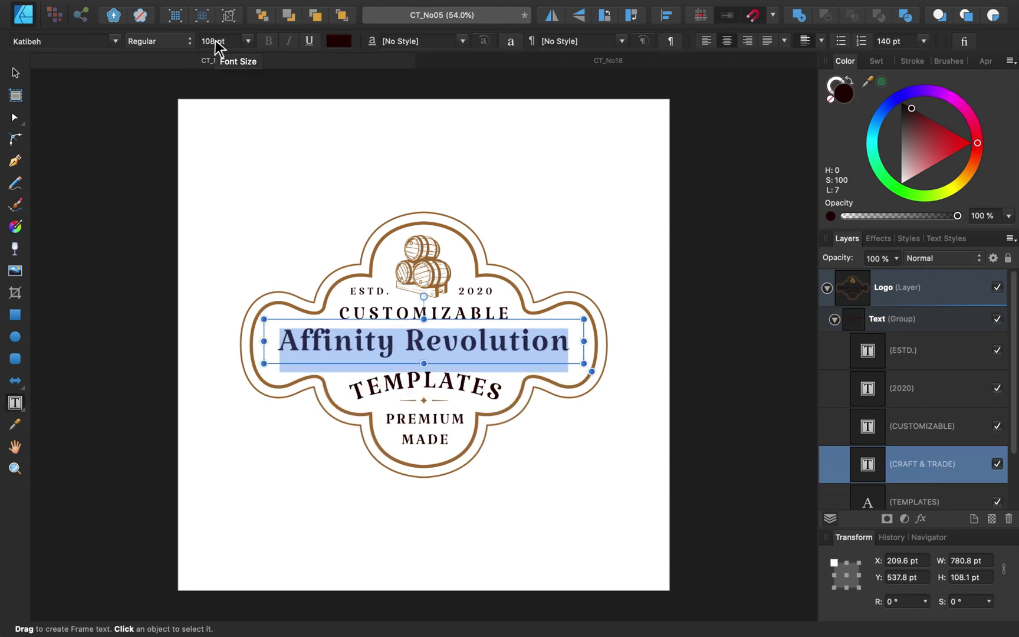
Step: Change the year to 2016, CUSTOMIZABLE to THE AMAZING, and TEMPLATES to TUTORIALS
{"action": "left_click", "coordinate": [481, 291]}
{"action": "type", "text": "6"}
{"action": "double_click", "coordinate": [425, 313]}
{"action": "type", "text": "THE AMAZING"}
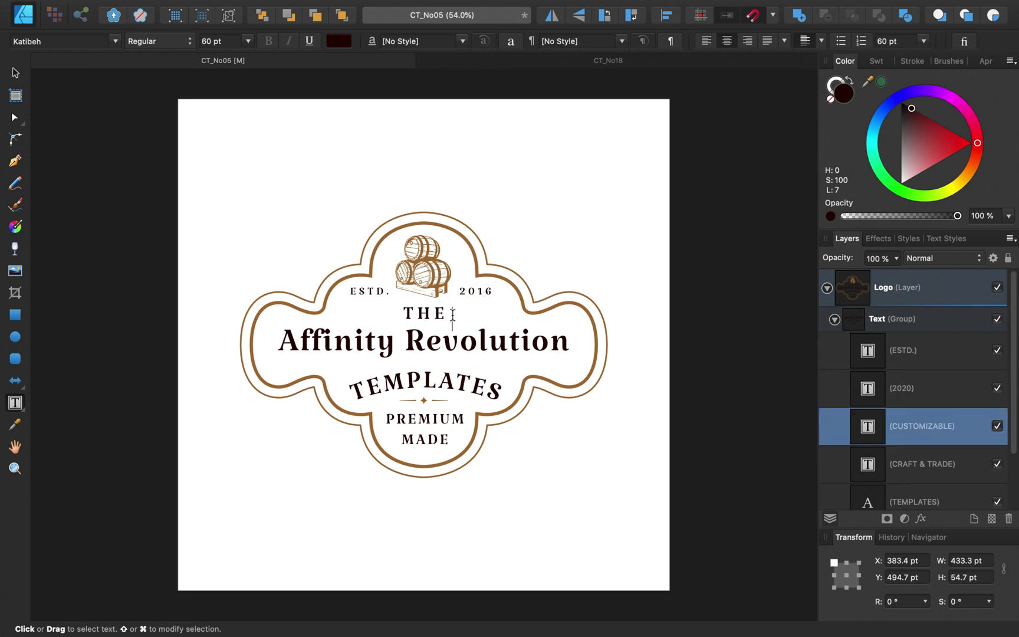
{"action": "left_click", "coordinate": [426, 386]}
{"action": "double_click", "coordinate": [426, 387]}
{"action": "type", "text": "TUTORIALS"}
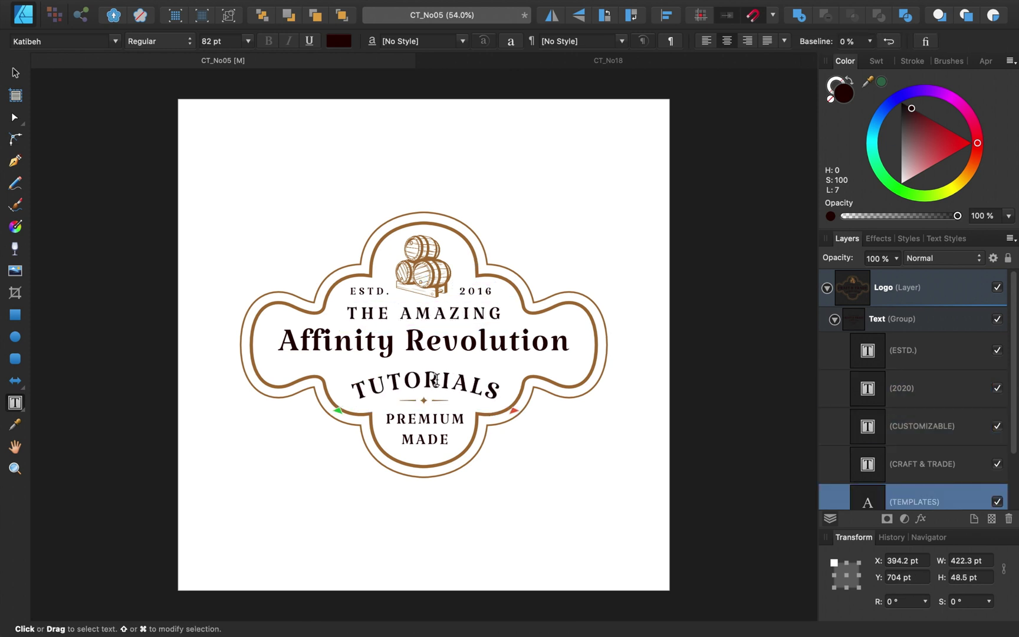
{"action": "key", "text": "Escape"}
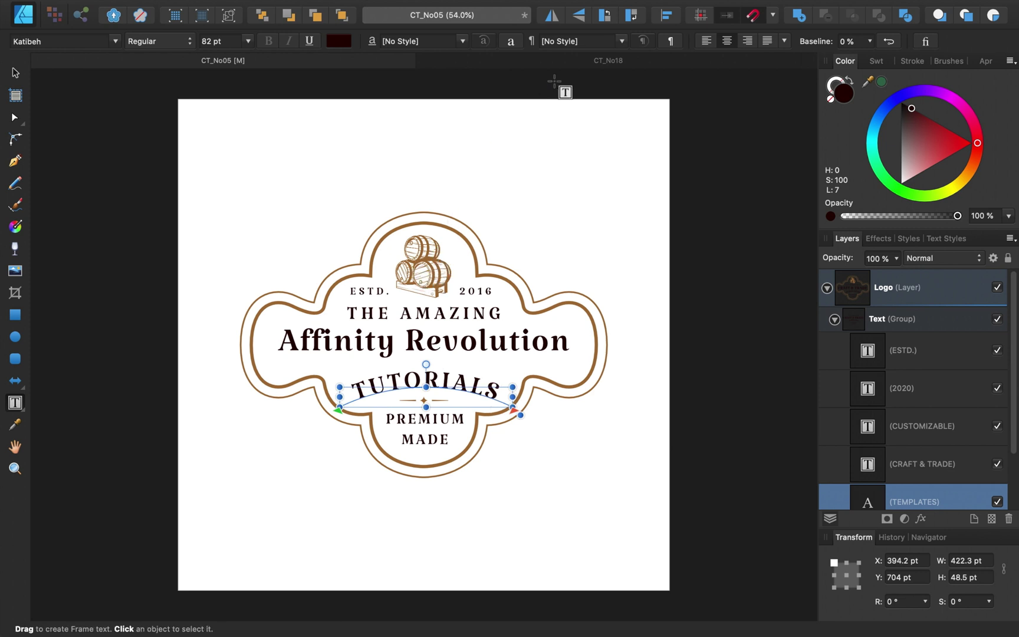
{"action": "left_click", "coordinate": [572, 63]}
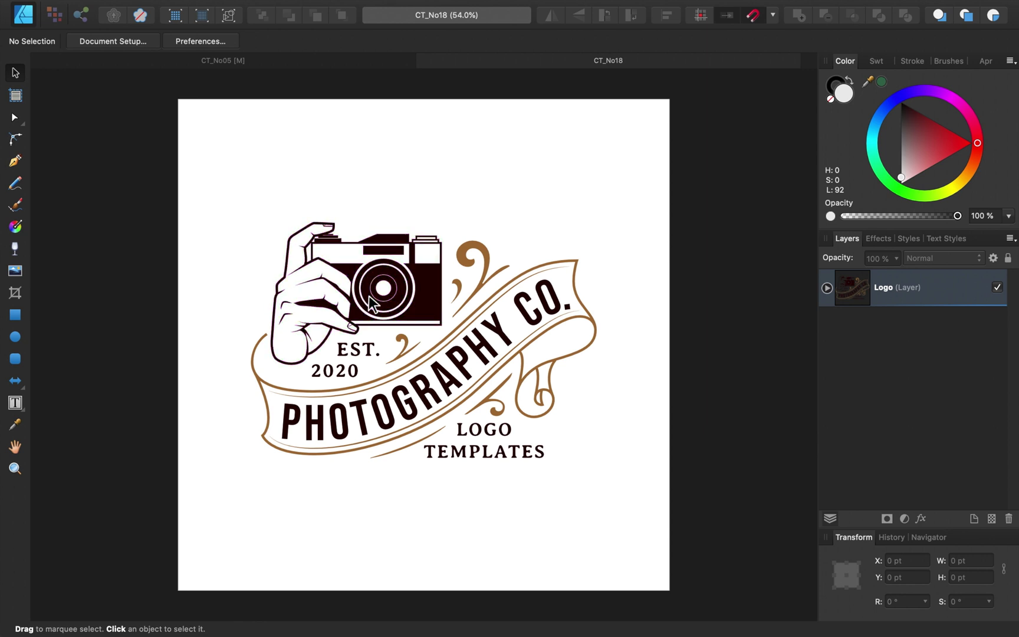
Step: Copy the camera-and-hand icon from CT_No18 and paste it into the badge document
{"action": "left_click", "coordinate": [354, 273]}
{"action": "double_click", "coordinate": [351, 266]}
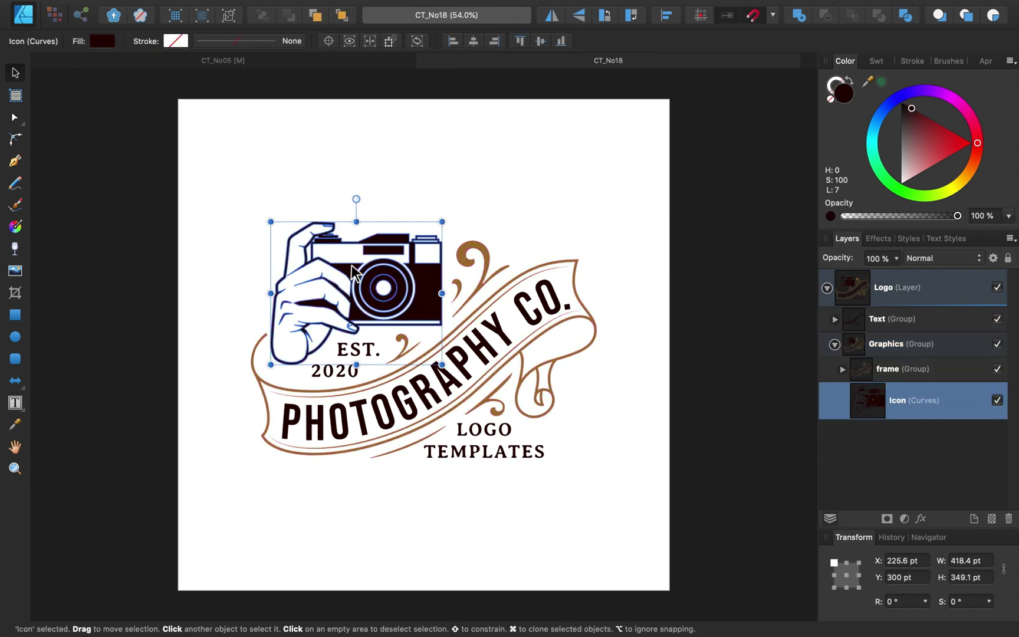
{"action": "left_click", "coordinate": [292, 59]}
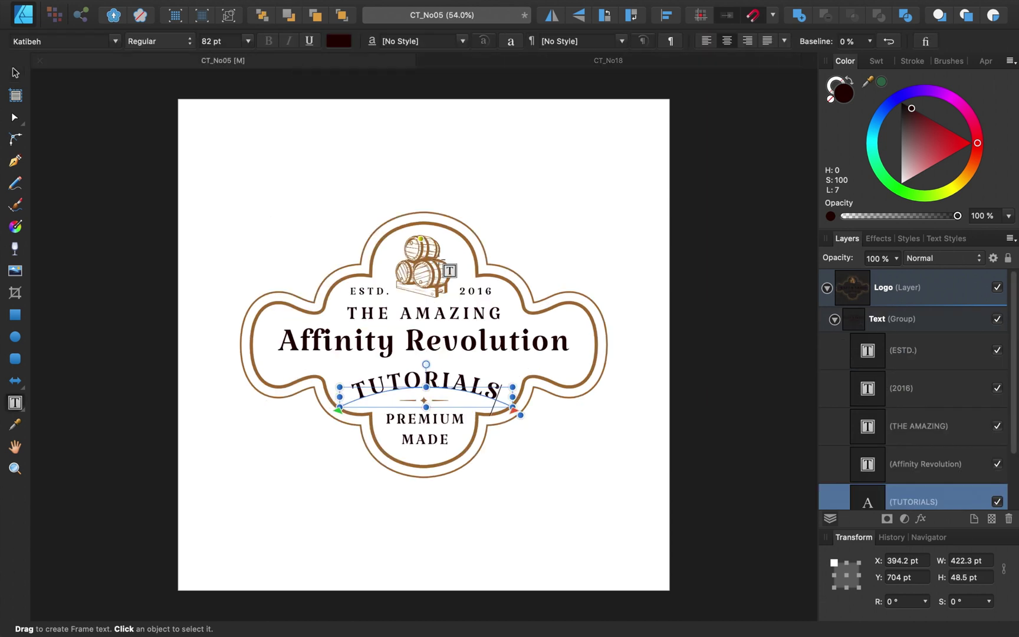
{"action": "key", "text": "super+v"}
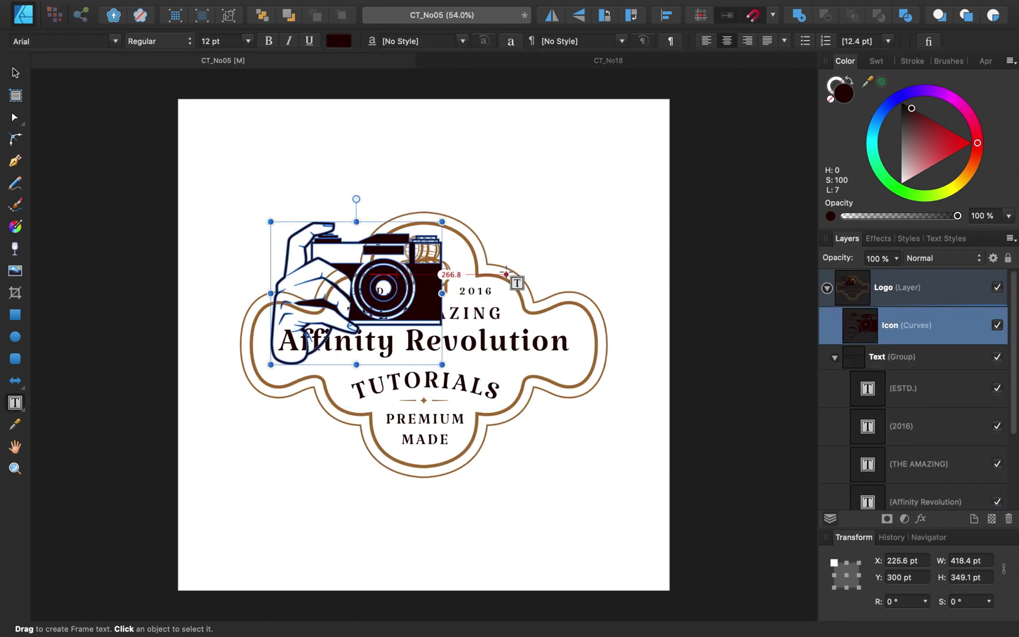
{"action": "left_click", "coordinate": [15, 73]}
{"action": "left_click_drag", "start_coordinate": [374, 271], "coordinate": [314, 250]}
Step: Shrink the camera onto the badge's top arch in place of the barrels and colour it brown
{"action": "left_click", "coordinate": [430, 271]}
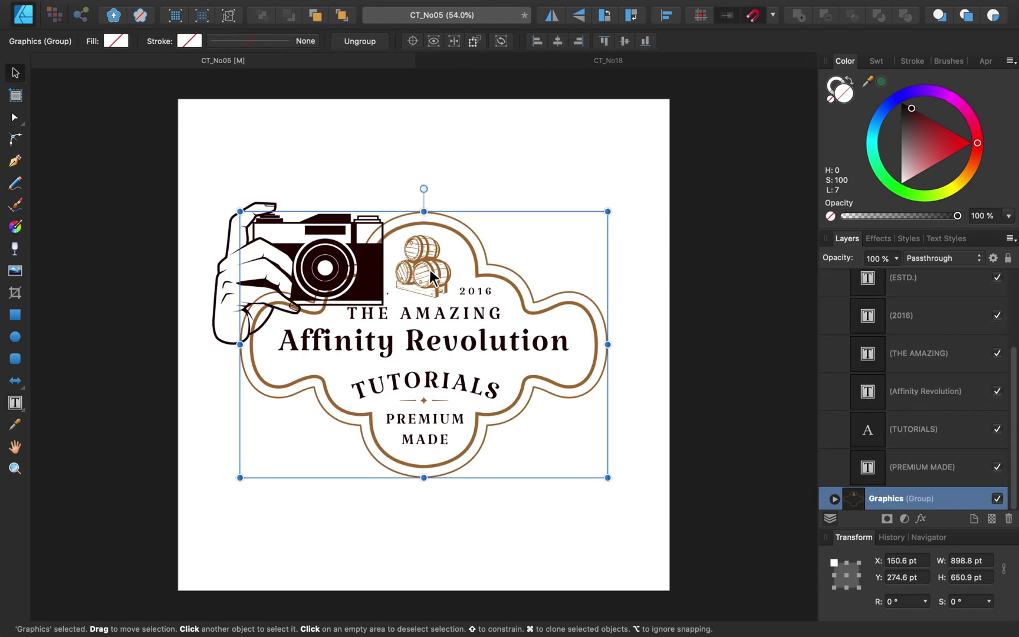
{"action": "double_click", "coordinate": [429, 270]}
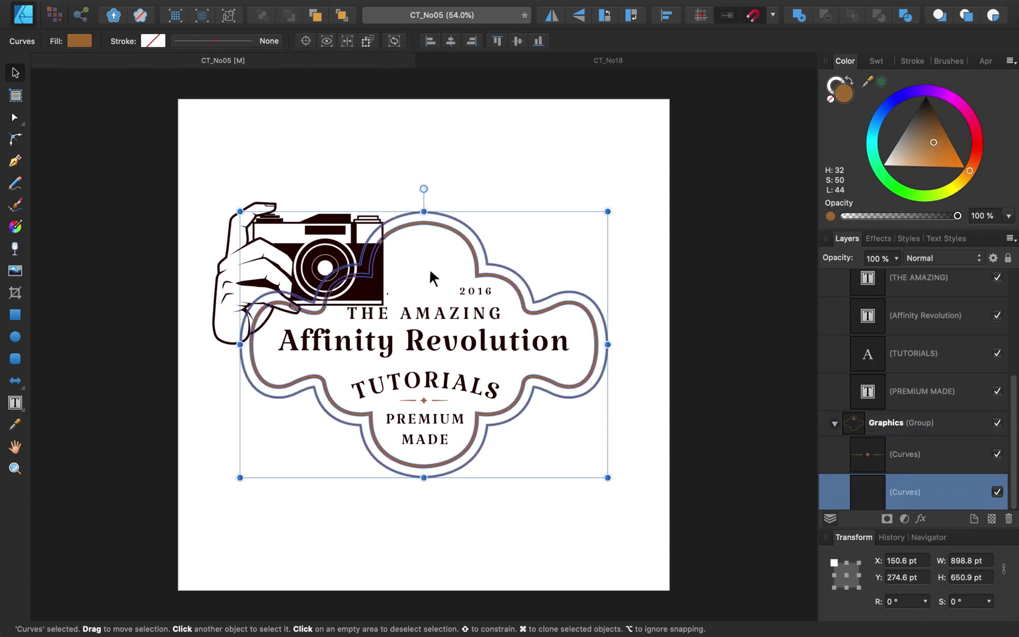
{"action": "left_click_drag", "start_coordinate": [287, 244], "coordinate": [404, 244]}
{"action": "left_click_drag", "start_coordinate": [499, 345], "coordinate": [432, 273]}
{"action": "left_click_drag", "start_coordinate": [372, 232], "coordinate": [433, 264]}
{"action": "scroll", "coordinate": [433, 267], "scroll_direction": "up", "scroll_amount": 3}
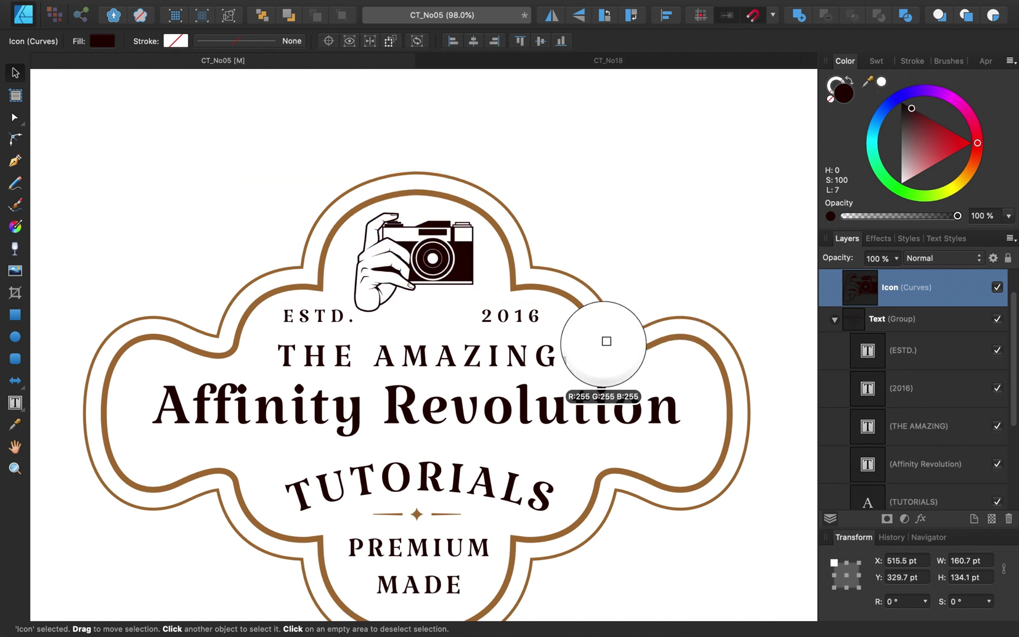
{"action": "left_click", "coordinate": [881, 80]}
{"action": "left_click", "coordinate": [671, 194]}
{"action": "scroll", "coordinate": [670, 194], "scroll_direction": "down", "scroll_amount": 4}
{"action": "scroll", "coordinate": [670, 194], "scroll_direction": "up", "scroll_amount": 2}
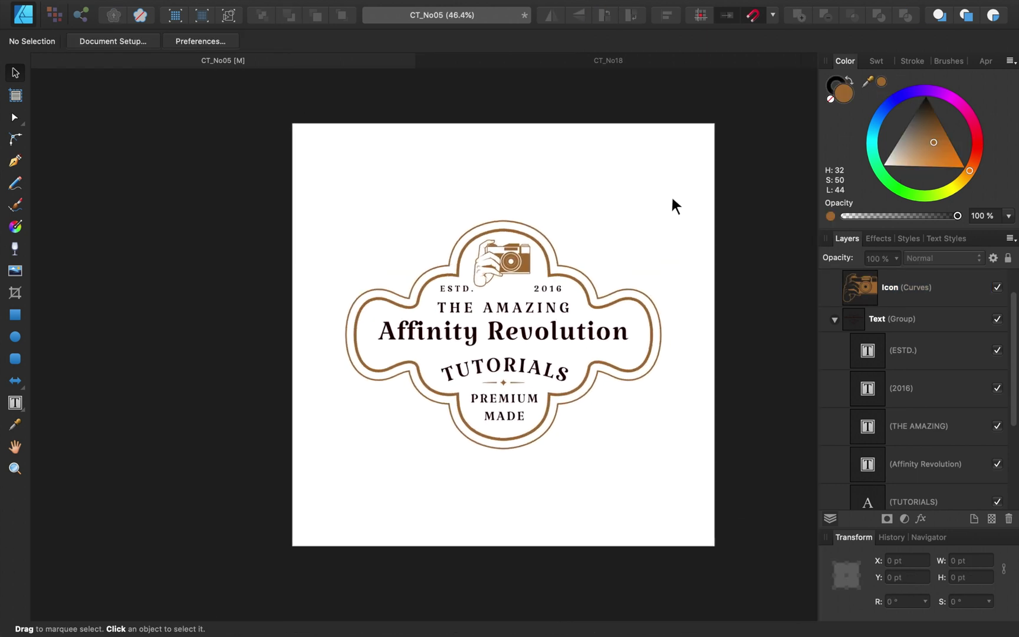
{"action": "scroll", "coordinate": [672, 199], "scroll_direction": "down", "scroll_amount": 1}
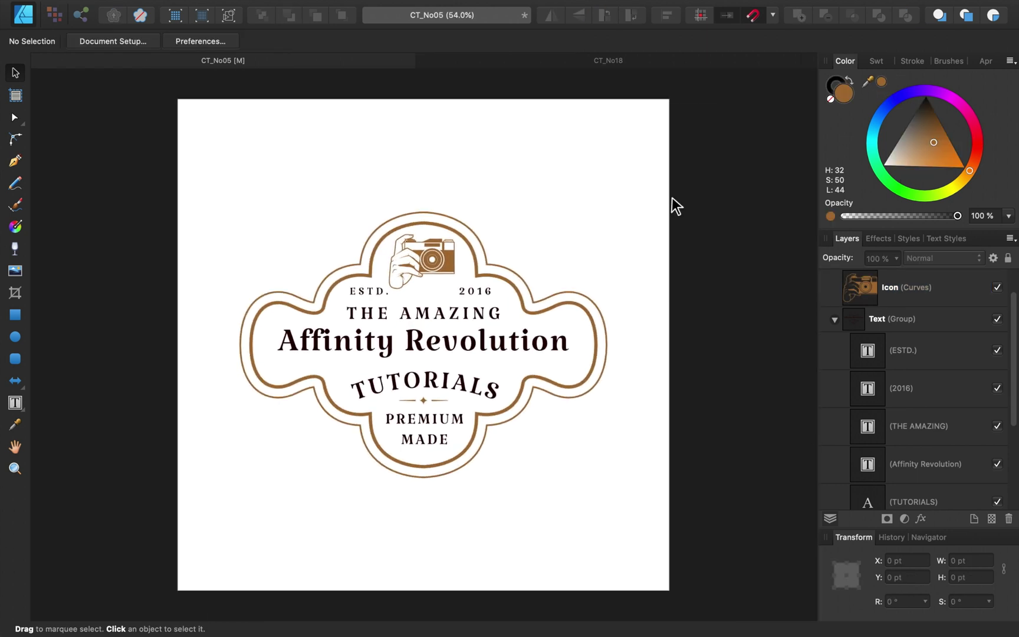